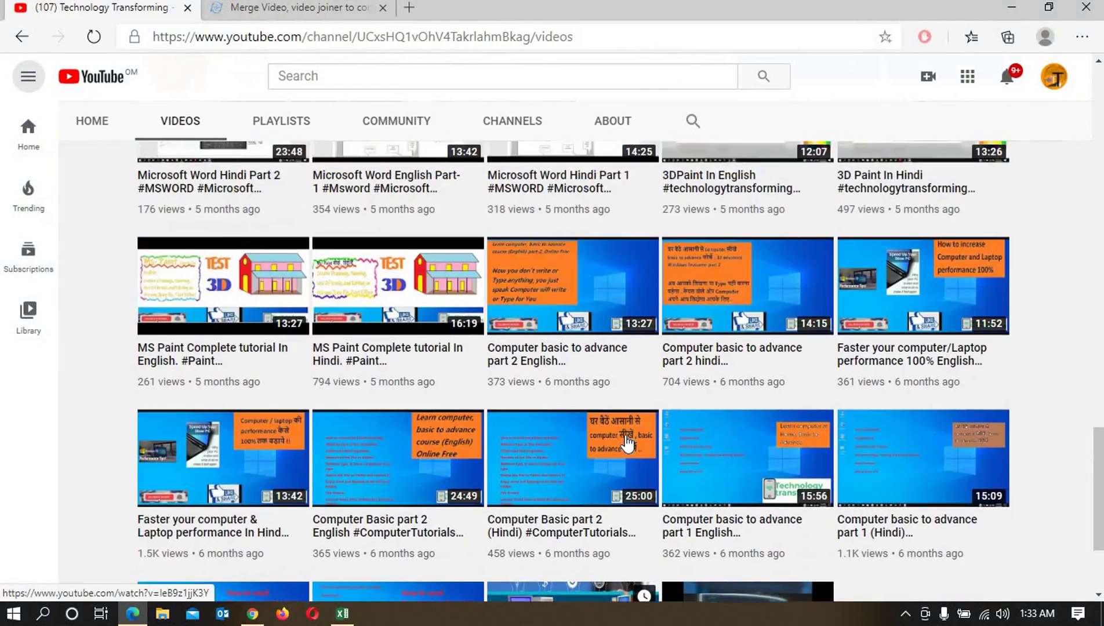
Look through the Technology Transforming channel's uploaded videos, from the oldest computer basics tutorials to the newest Excel ones
scroll(627, 444, "down", 5)
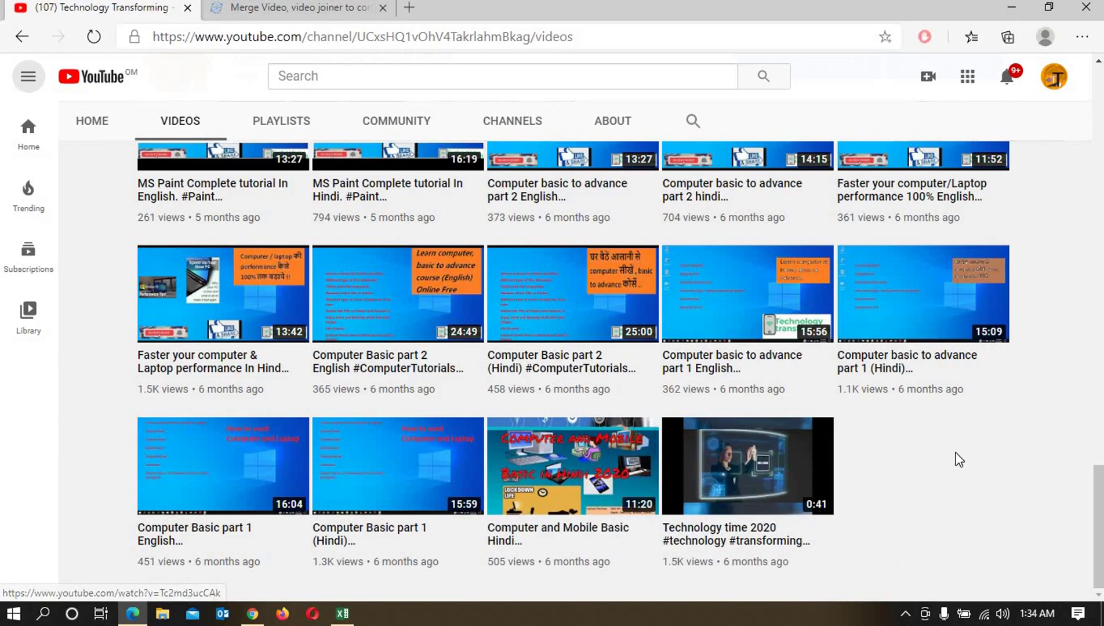
scroll(957, 461, "up", 1)
scroll(957, 461, "up", 1)
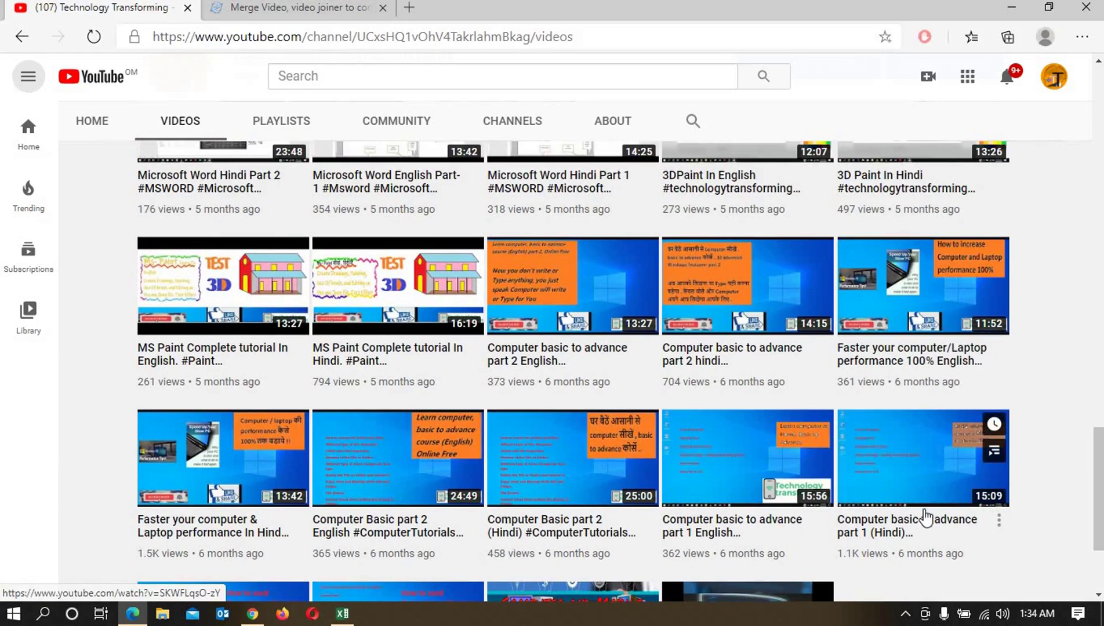
scroll(927, 520, "up", 1)
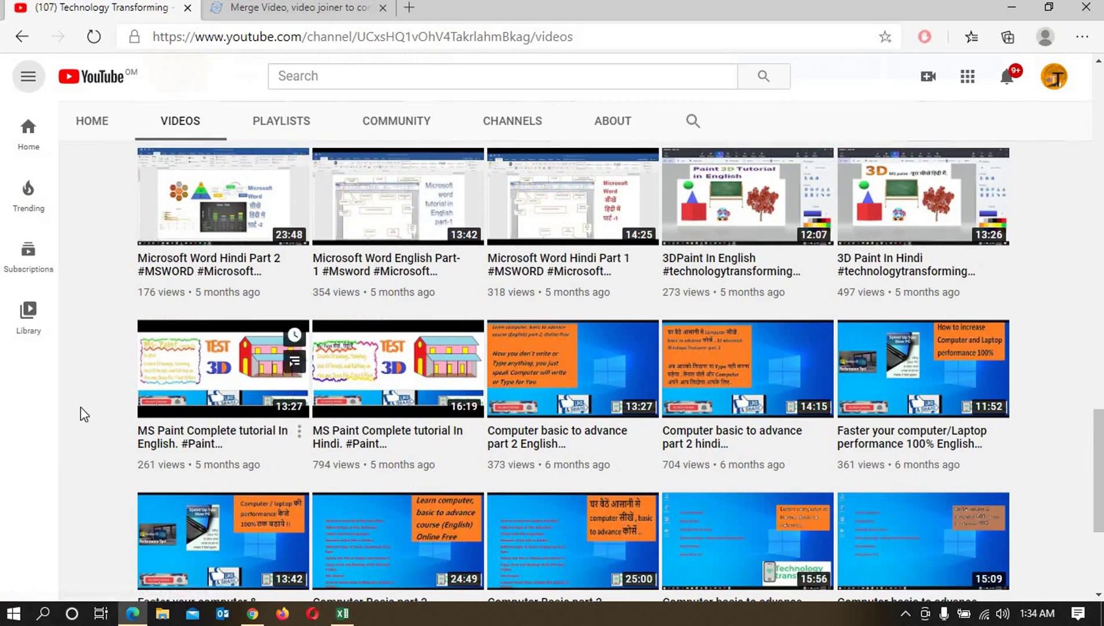
scroll(548, 444, "up", 3)
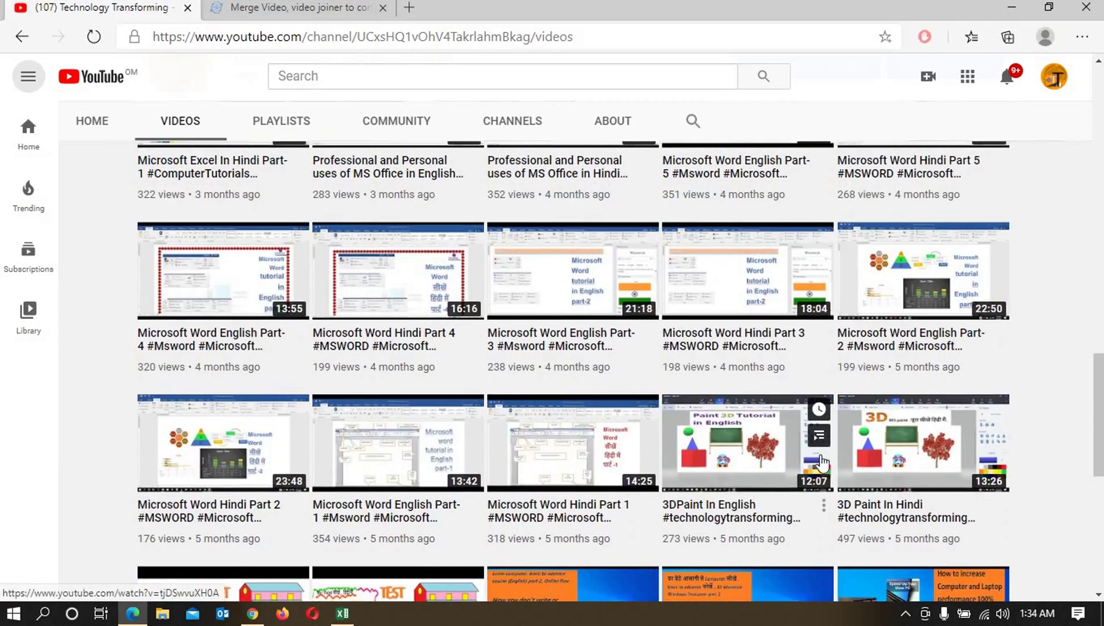
scroll(461, 489, "up", 6)
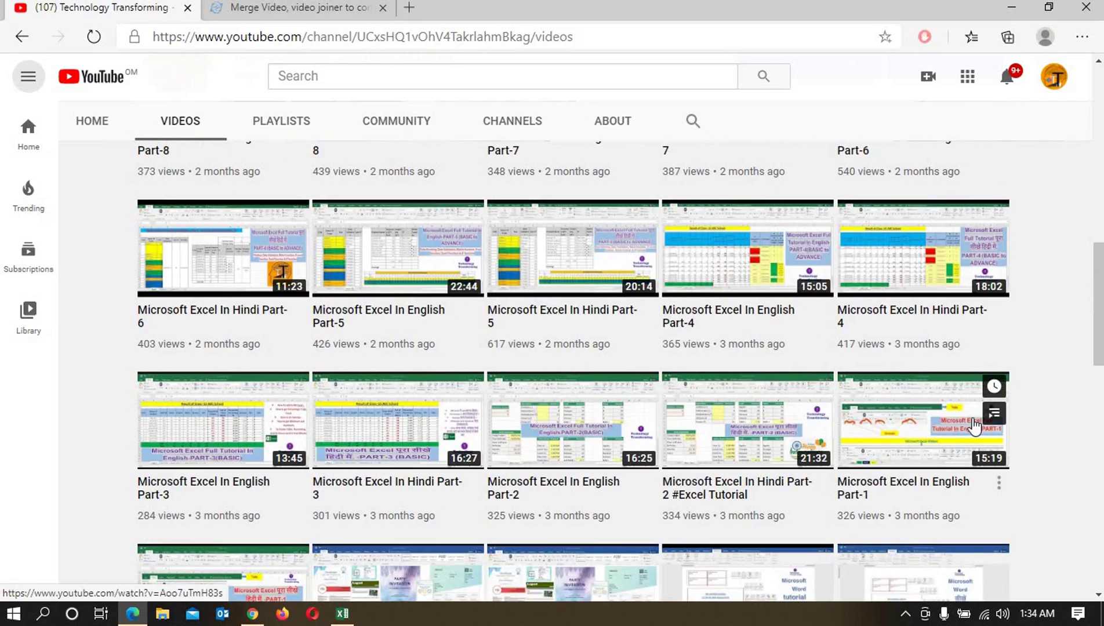
scroll(974, 426, "up", 4)
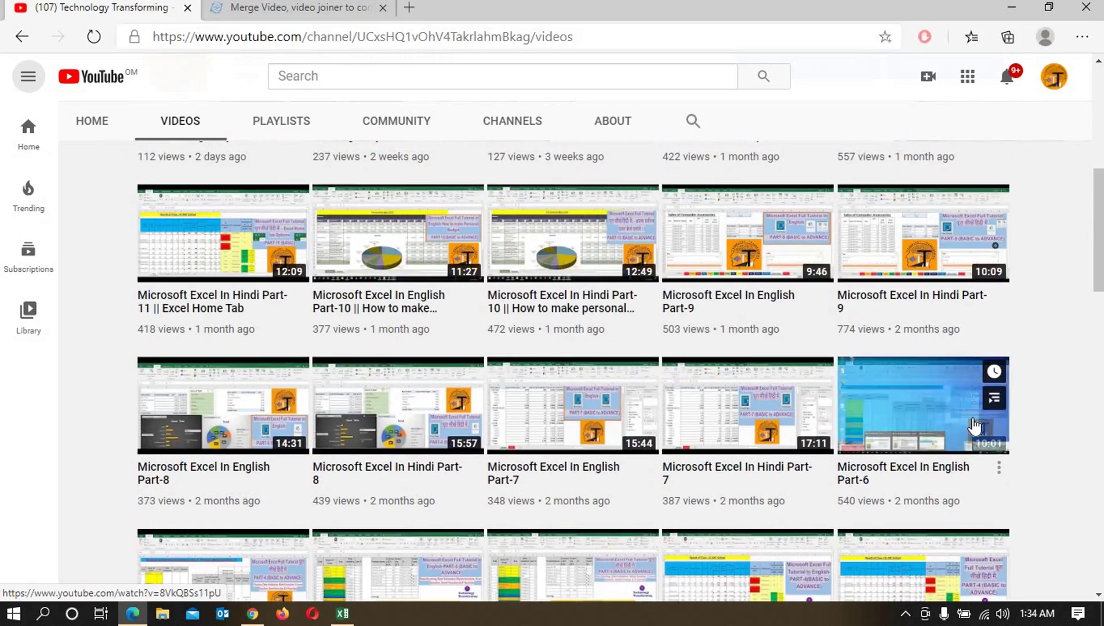
scroll(973, 426, "up", 2)
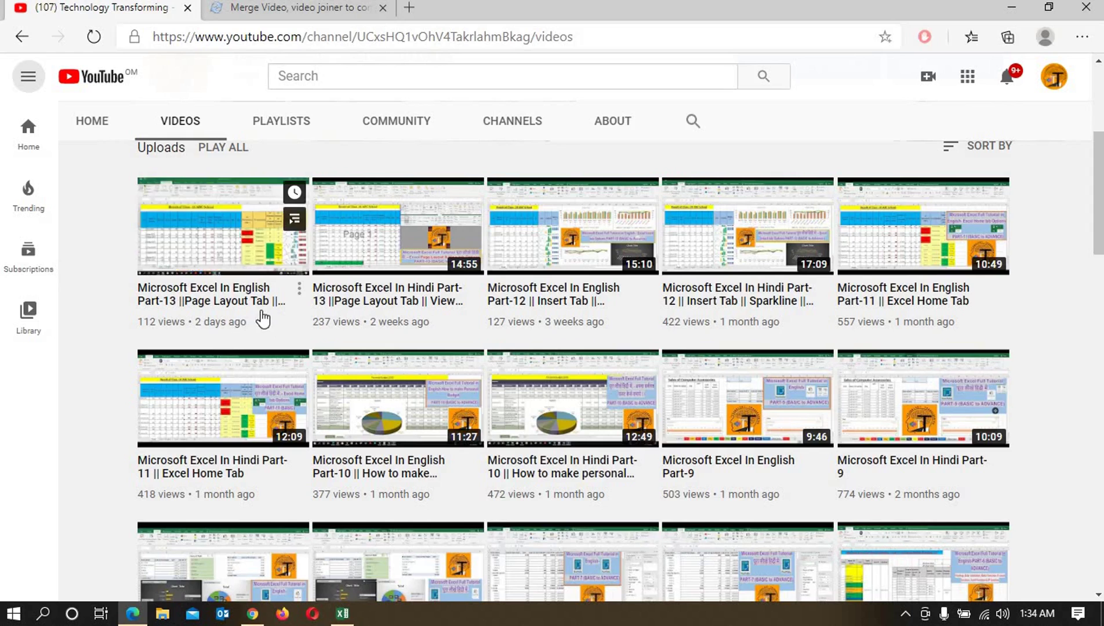
scroll(465, 496, "up", 2)
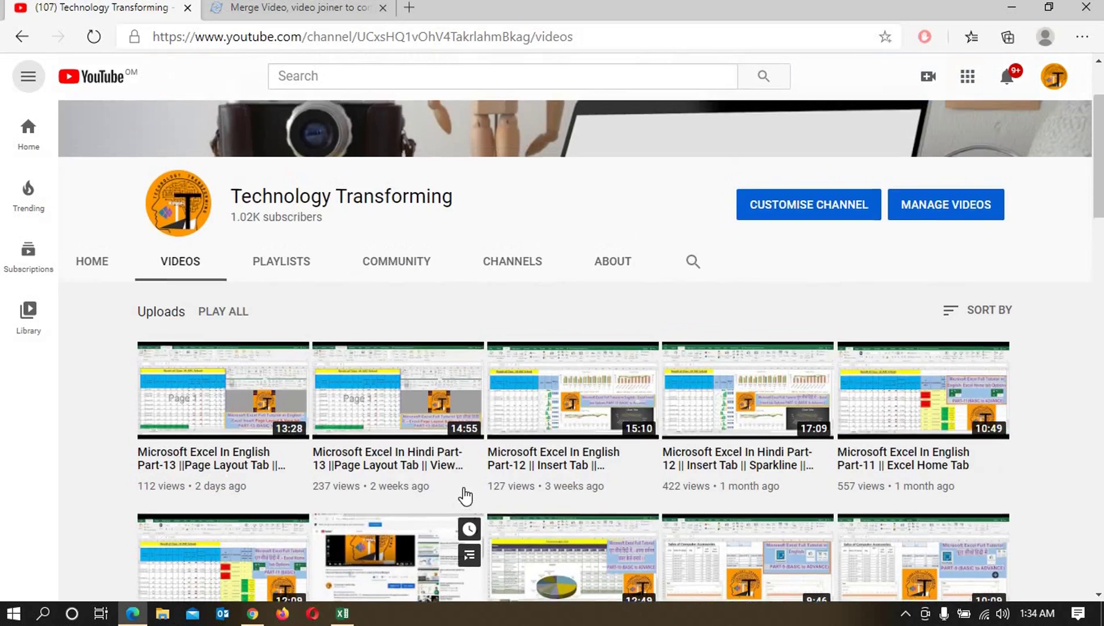
scroll(465, 496, "up", 2)
scroll(465, 496, "down", 2)
scroll(465, 496, "down", 3)
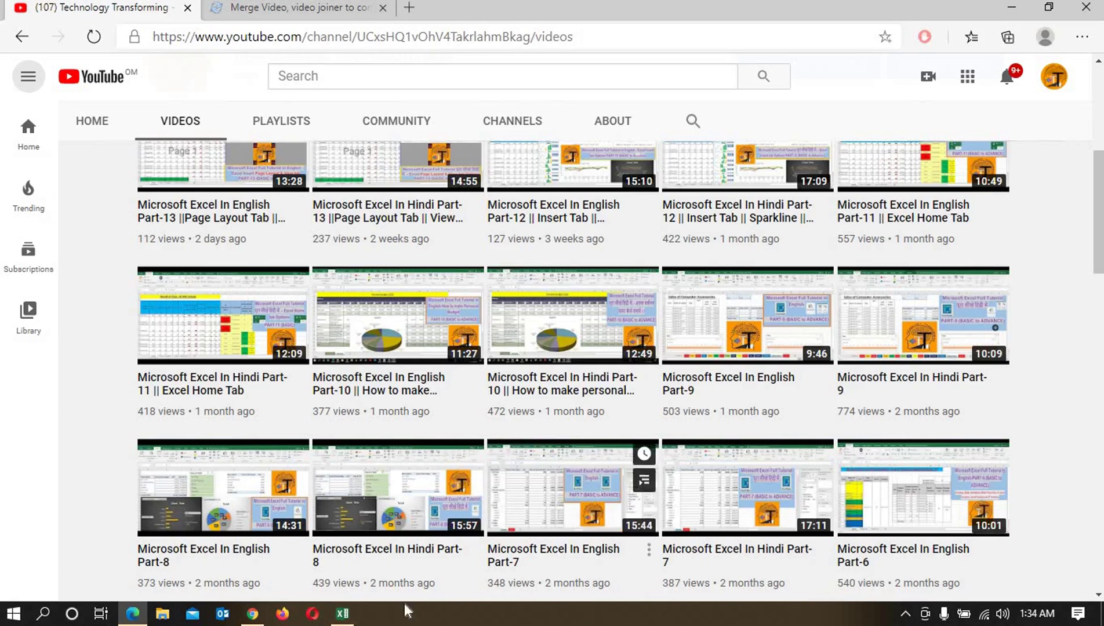
Switch to the Excel workbook and review the Insert, Page Layout and Formulas commands on the Class 11 English sheet
left_click(345, 616)
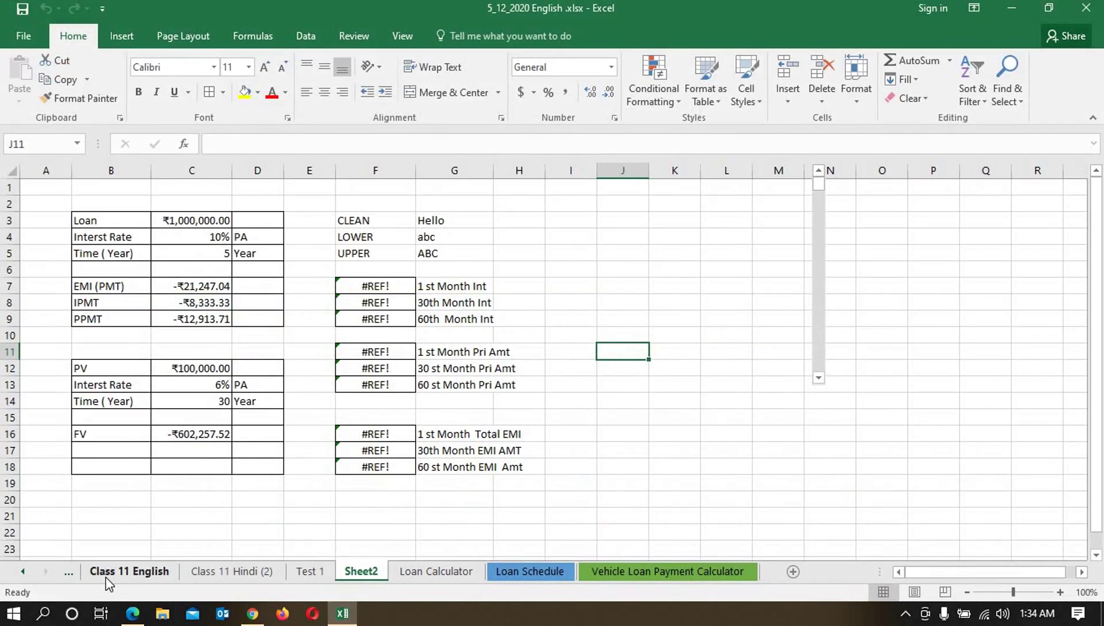
left_click(129, 572)
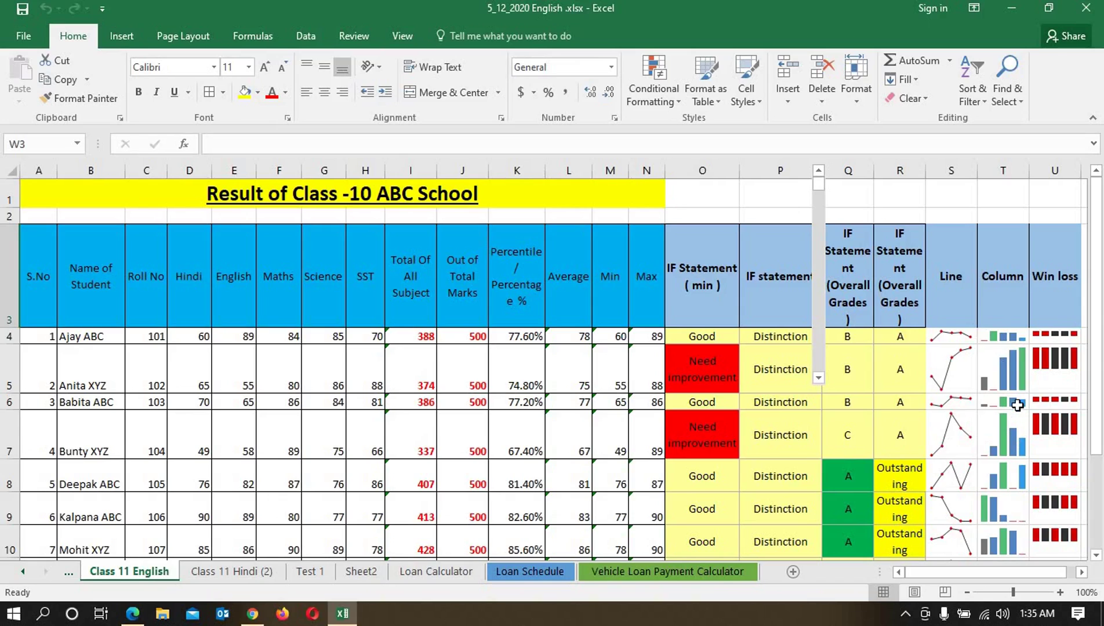
left_click(122, 39)
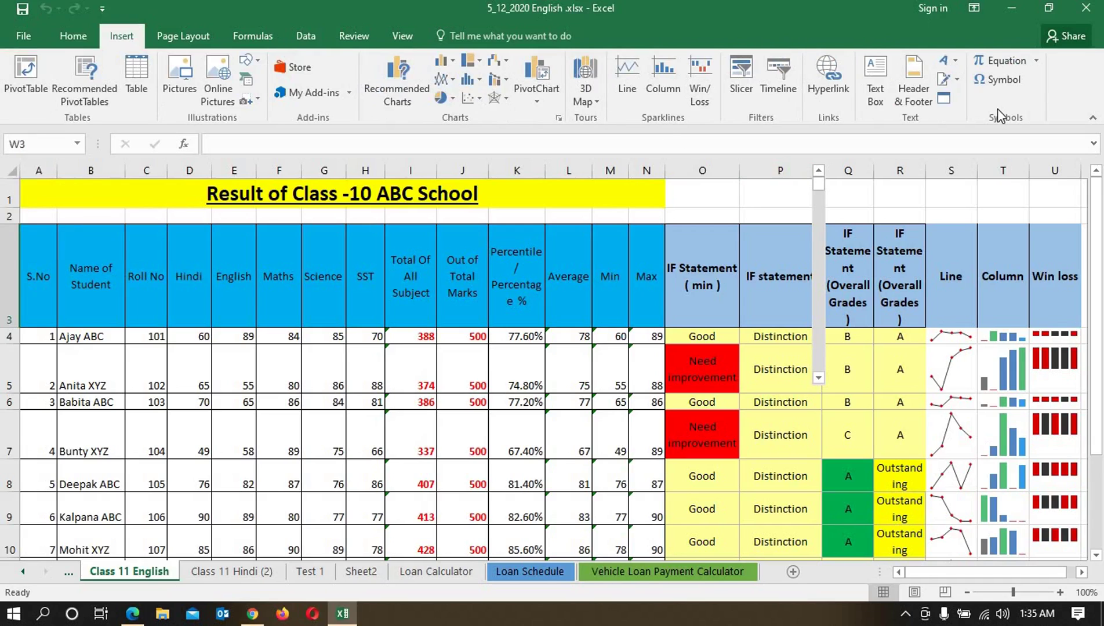
left_click(169, 42)
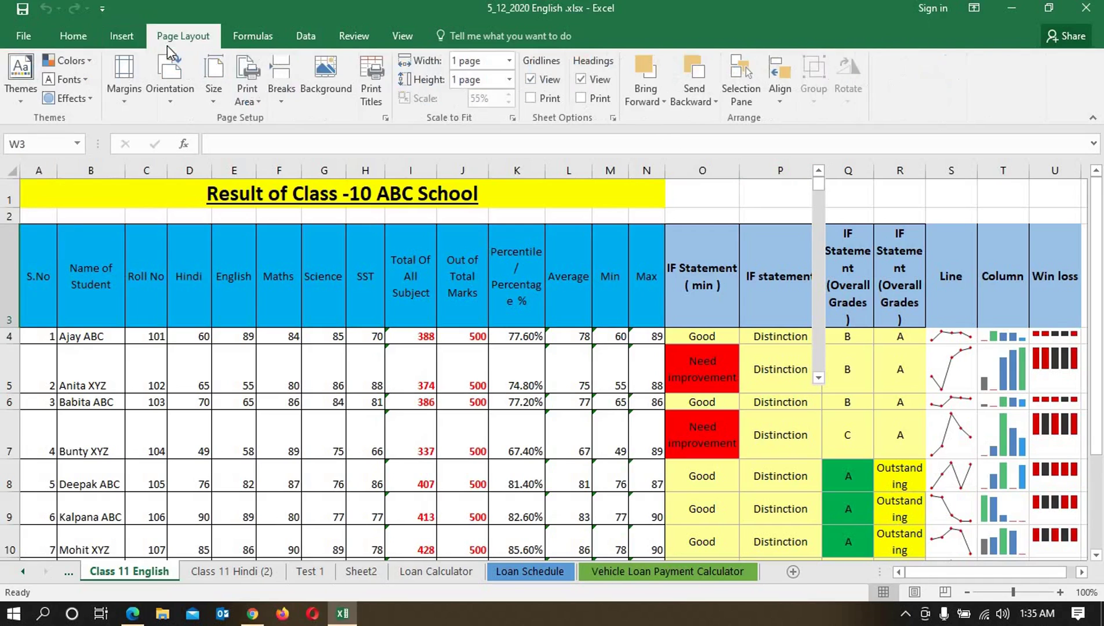
left_click(265, 42)
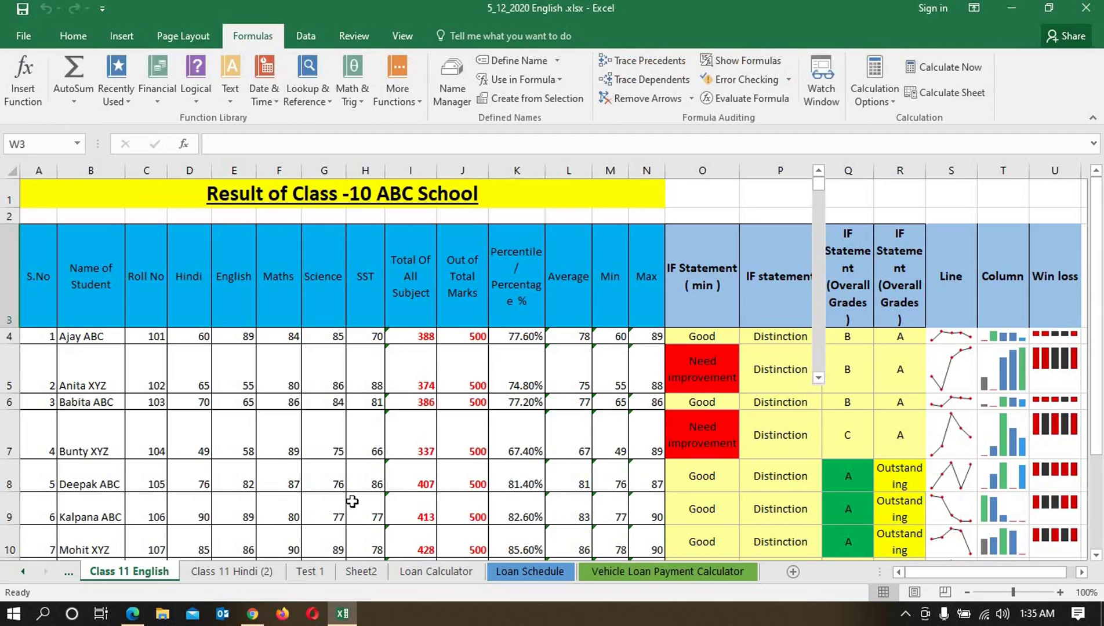
View Sheet2 briefly, and open the Hindi sheet at the start of the workbook
left_click(346, 572)
left_click(600, 500)
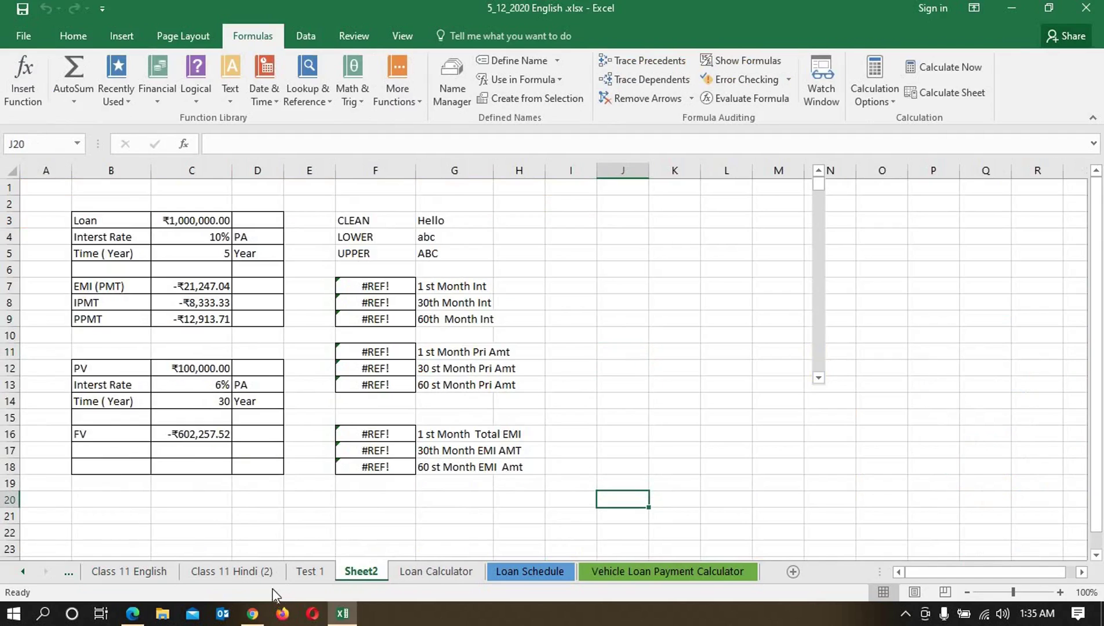
left_click(22, 572)
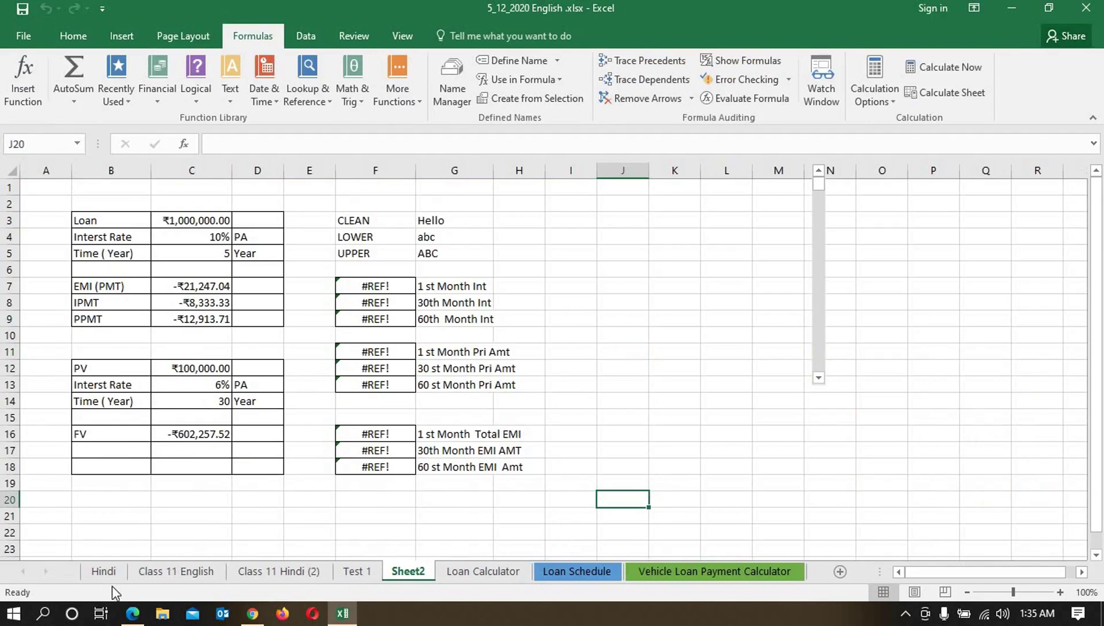
left_click(110, 573)
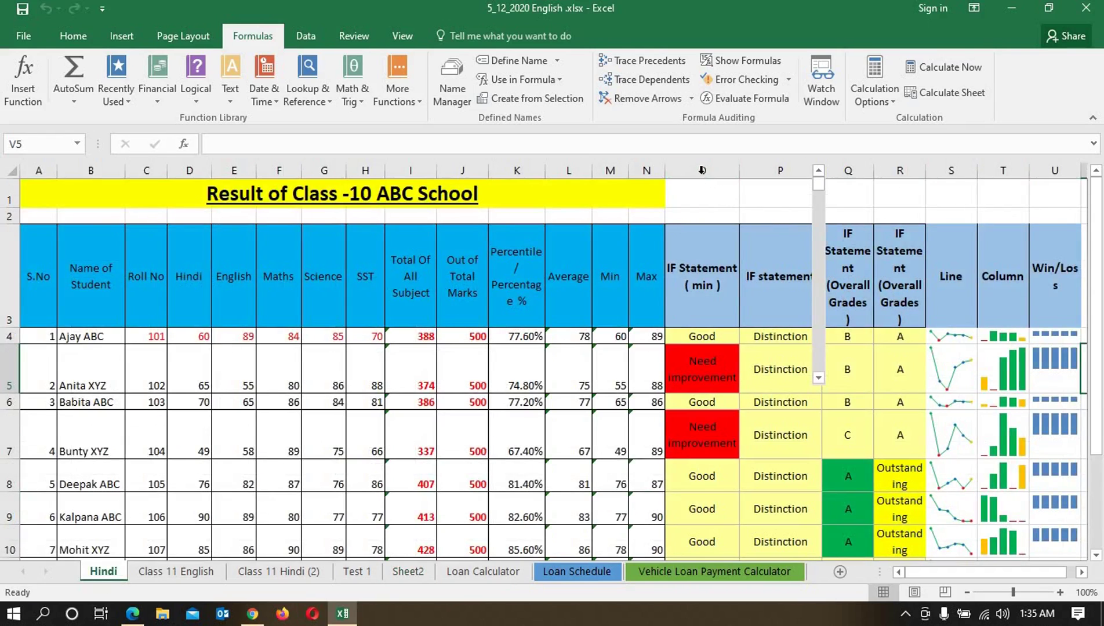
Hide columns O through V, which hold the IF statement grades and sparklines, on the Hindi sheet
left_click_drag(702, 171, 879, 175)
right_click(880, 175)
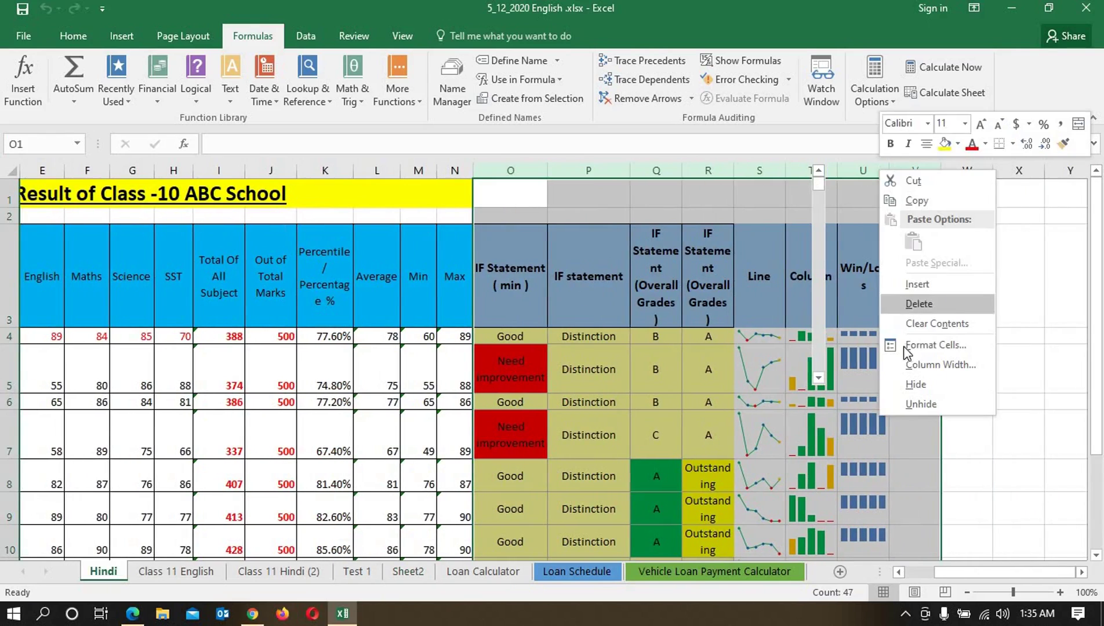
left_click(913, 384)
left_click_drag(927, 576, 829, 574)
left_click(702, 216)
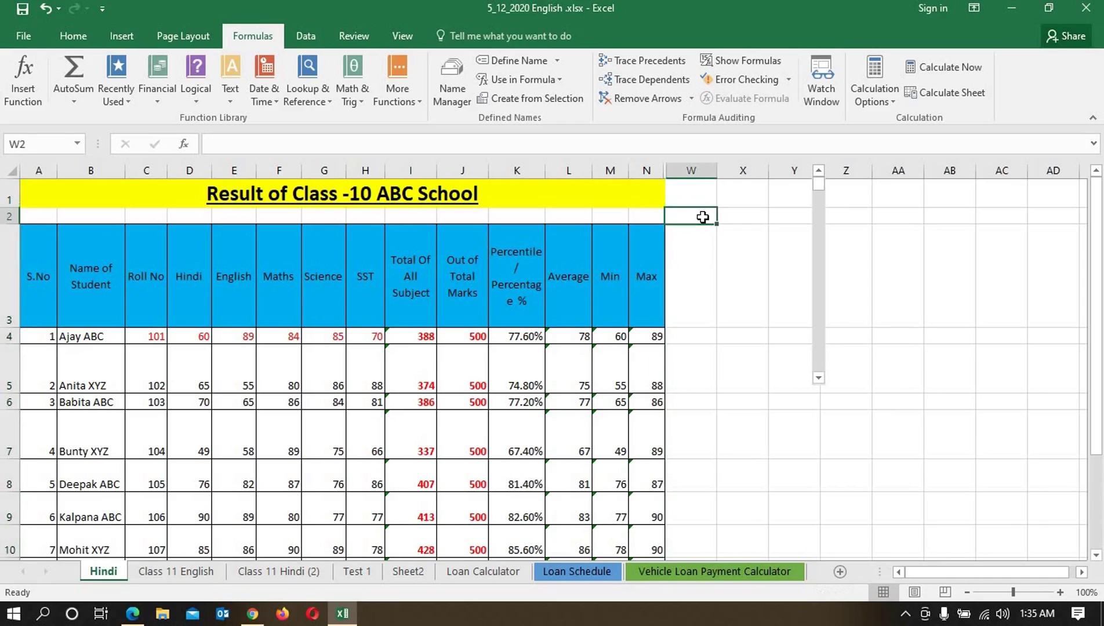
Open the Insert Function dialog for cell W4 and browse the functions in the Financial category
left_click(736, 333)
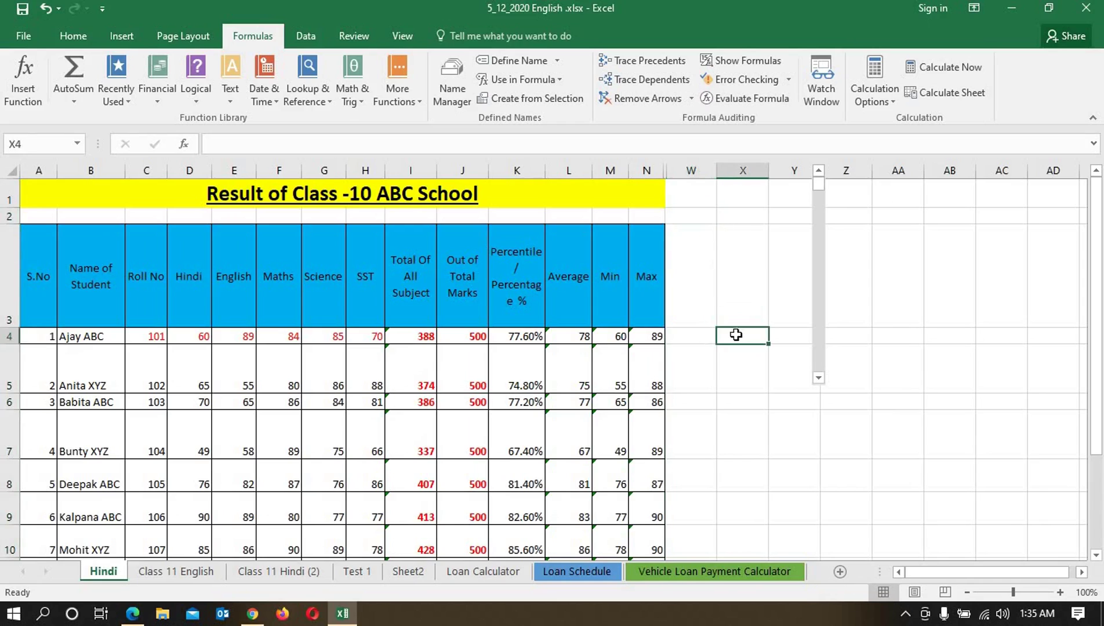
left_click(699, 337)
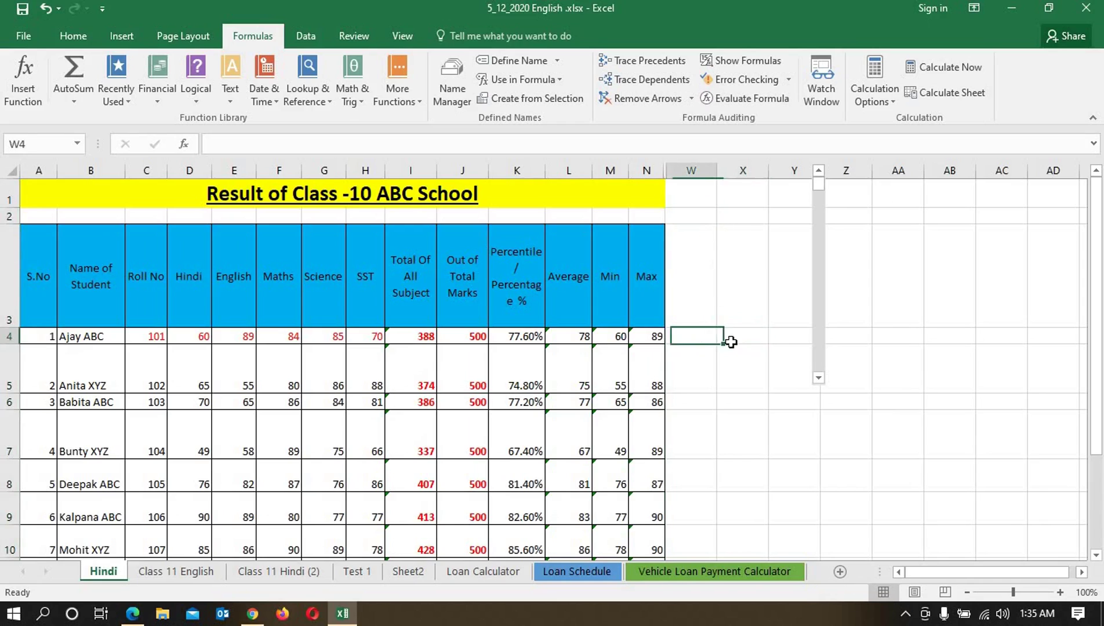
left_click(23, 78)
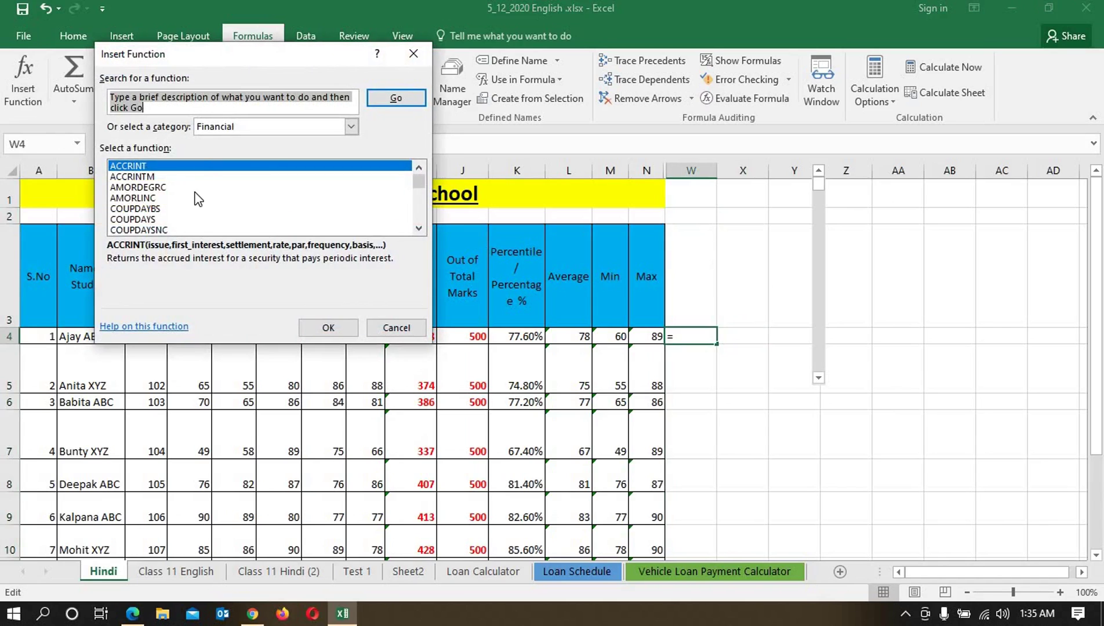
scroll(290, 210, "down", 7)
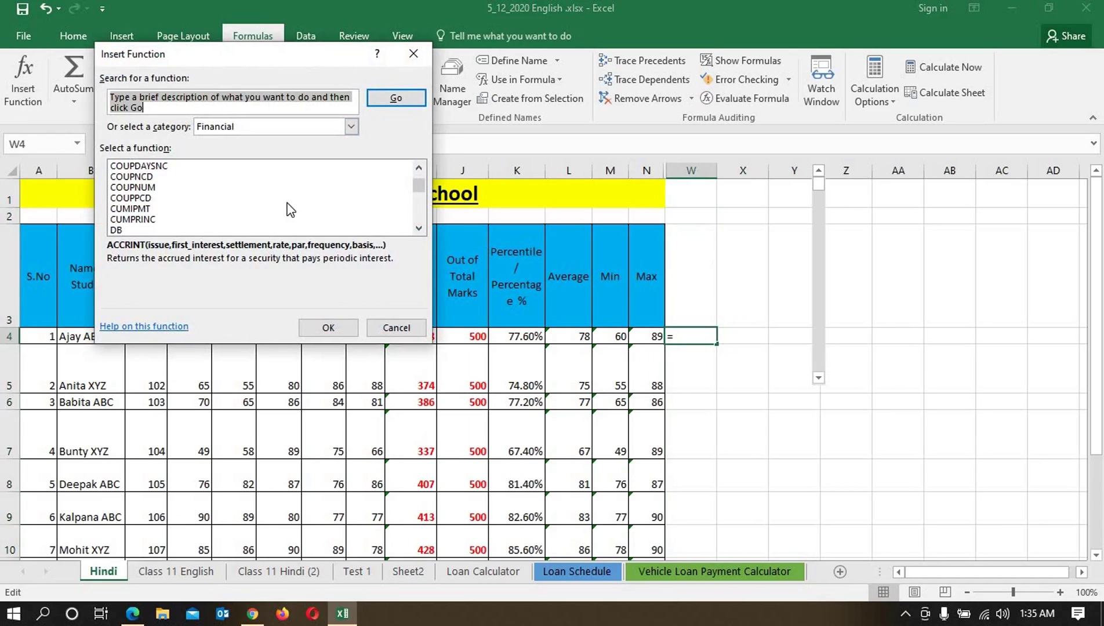
scroll(290, 210, "down", 9)
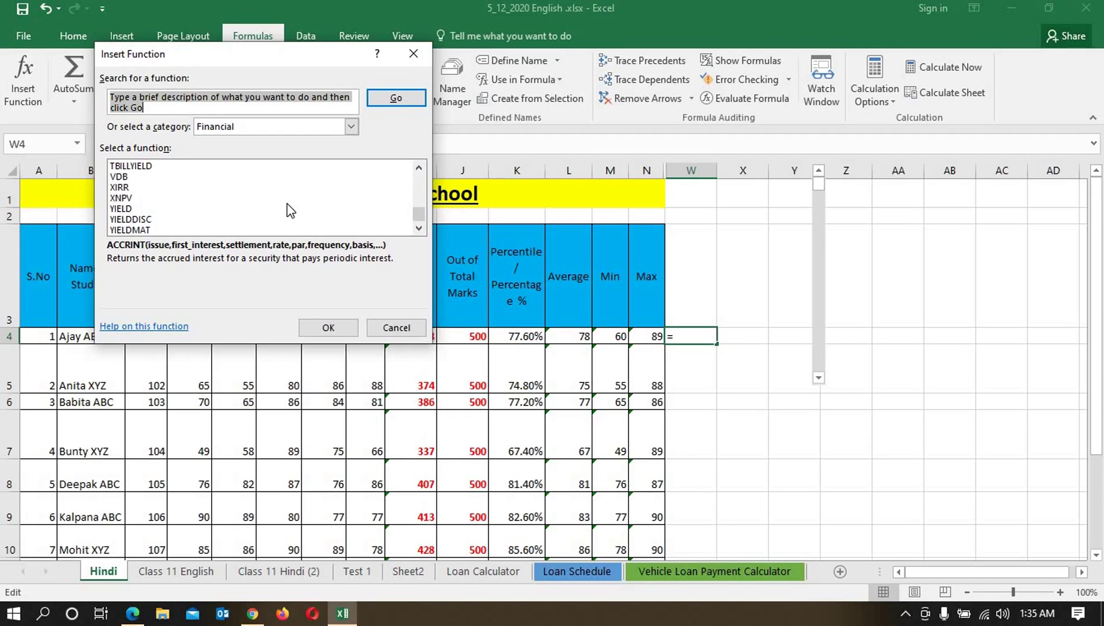
scroll(290, 210, "up", 4)
scroll(289, 210, "up", 3)
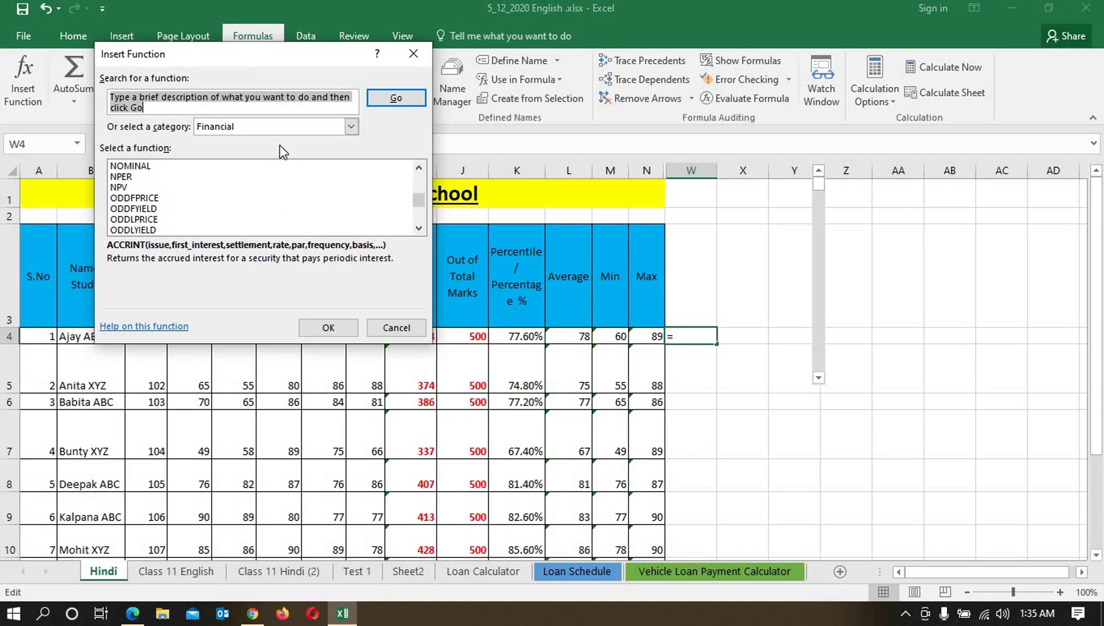
Review the function categories, list the functions under All, and close the dialog without inserting one
left_click(350, 127)
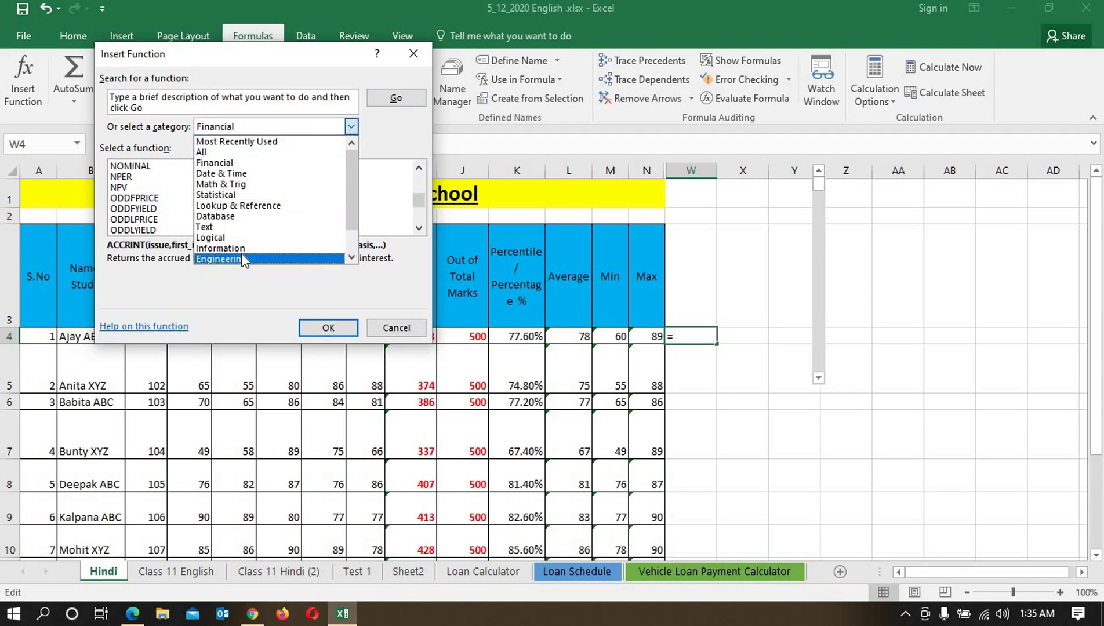
left_click(213, 152)
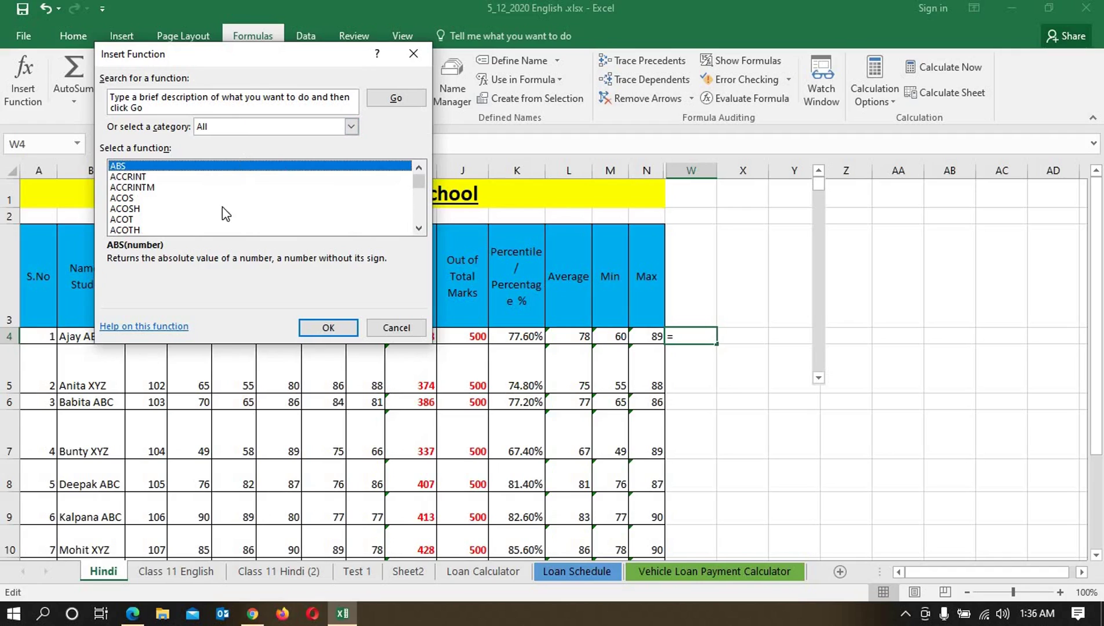
left_click(390, 332)
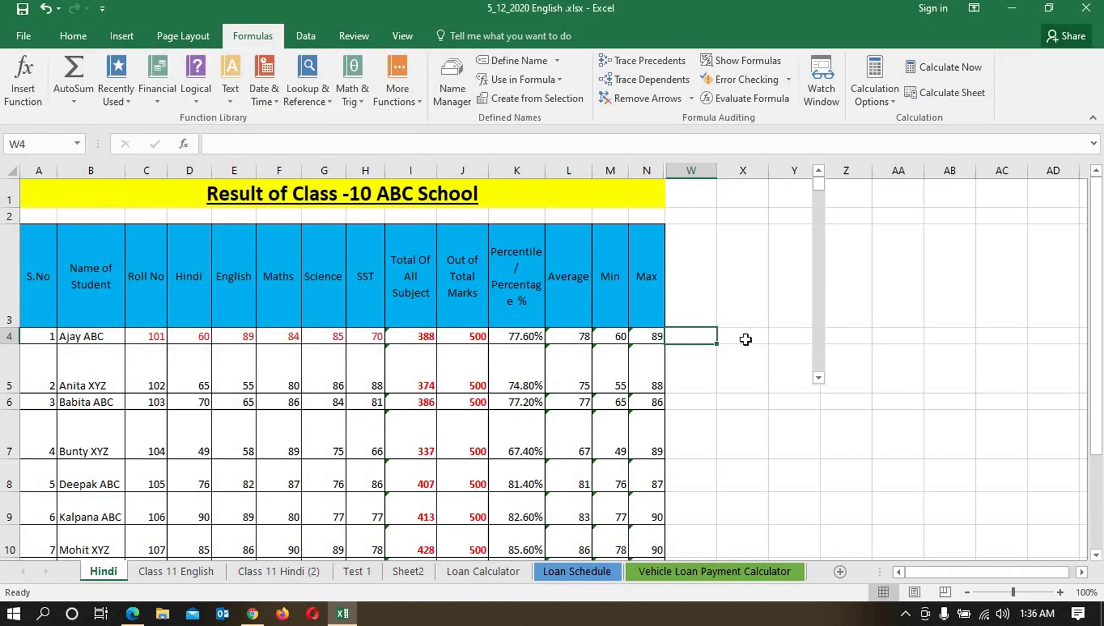
Total the first student's subject marks D4:H4 in cell X4 with AutoSum, and clear the cell again
left_click(73, 35)
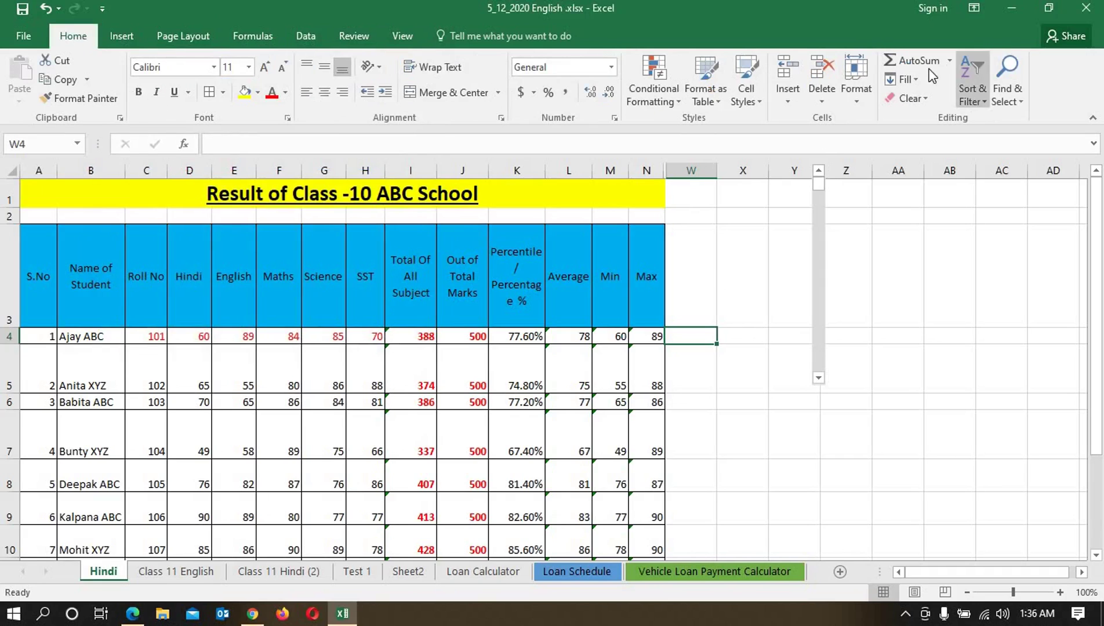
left_click(741, 342)
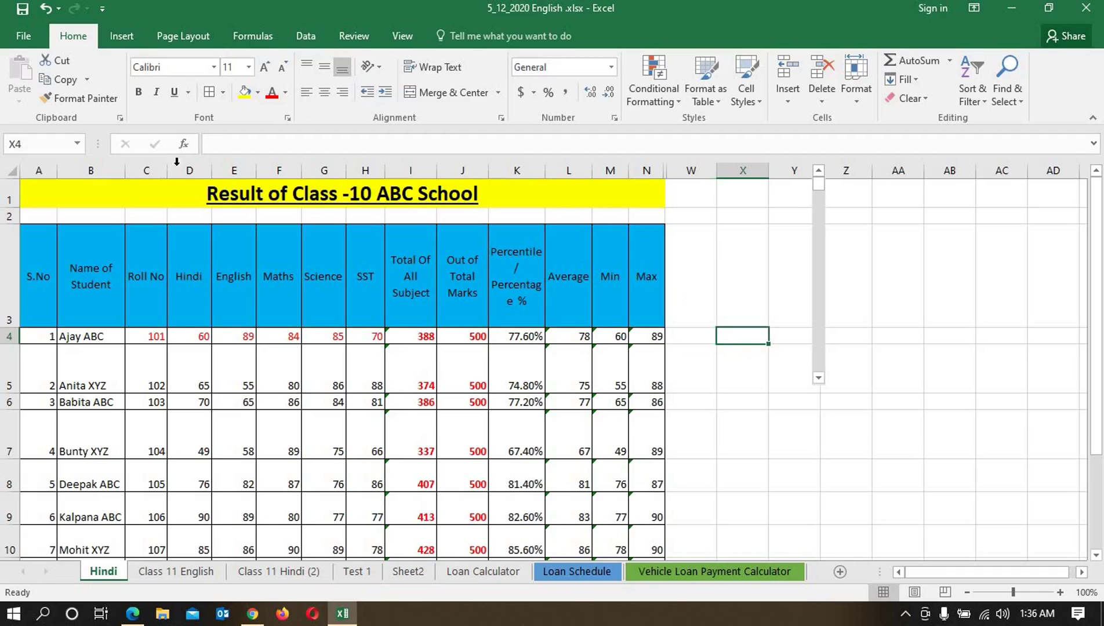
left_click(915, 61)
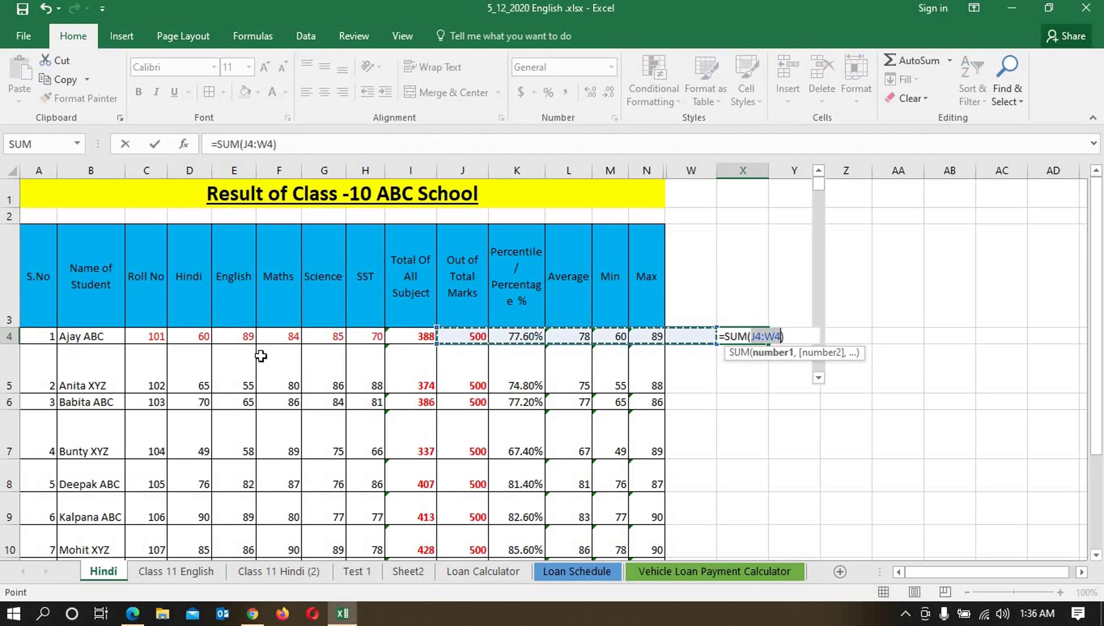
left_click_drag(197, 334, 346, 334)
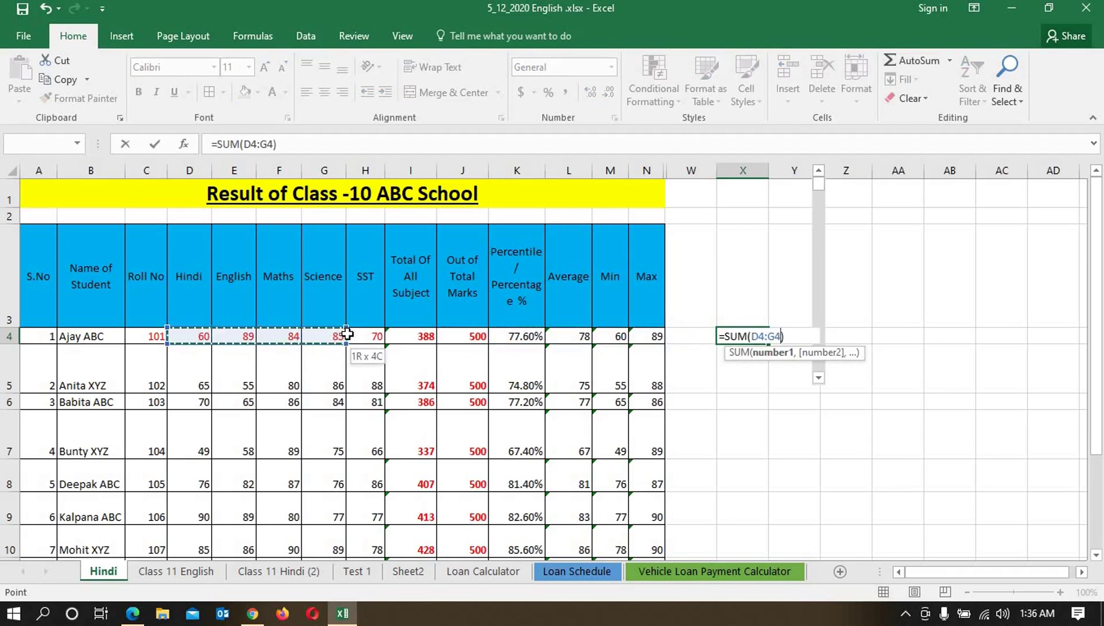
key("Return")
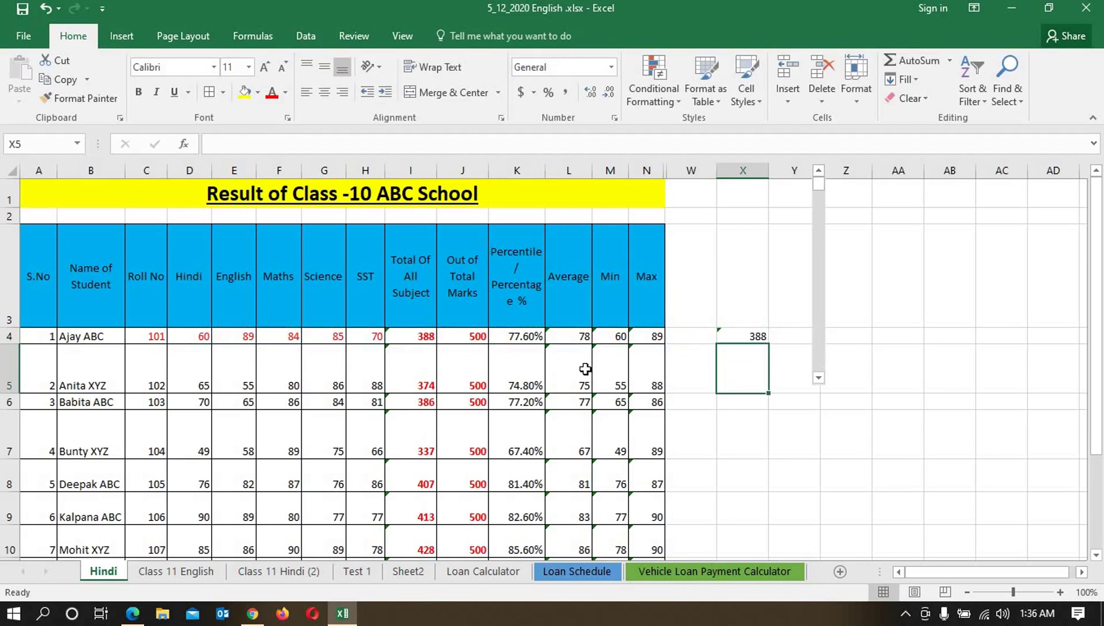
left_click(740, 335)
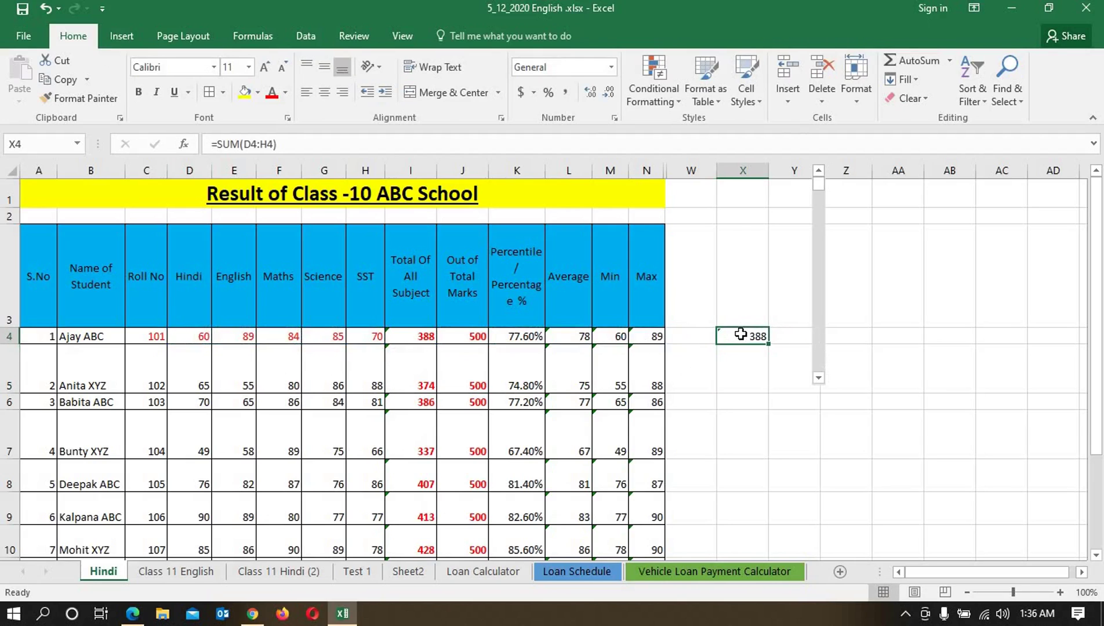
key("Delete")
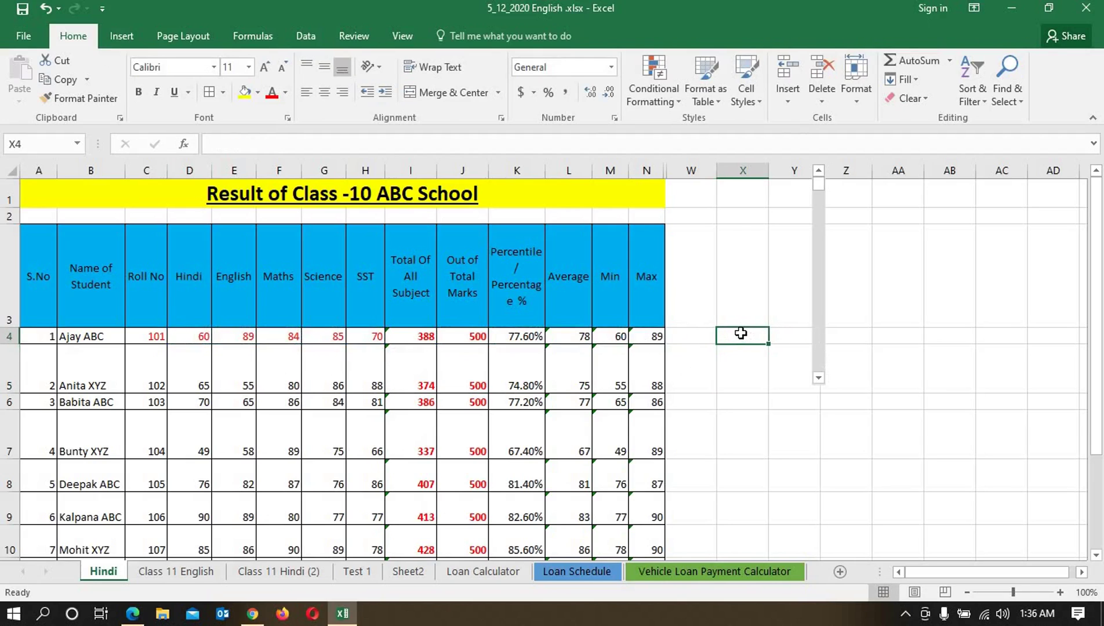
Switch to Sheet2 and browse the Financial functions in the Function Library without inserting one
left_click(249, 35)
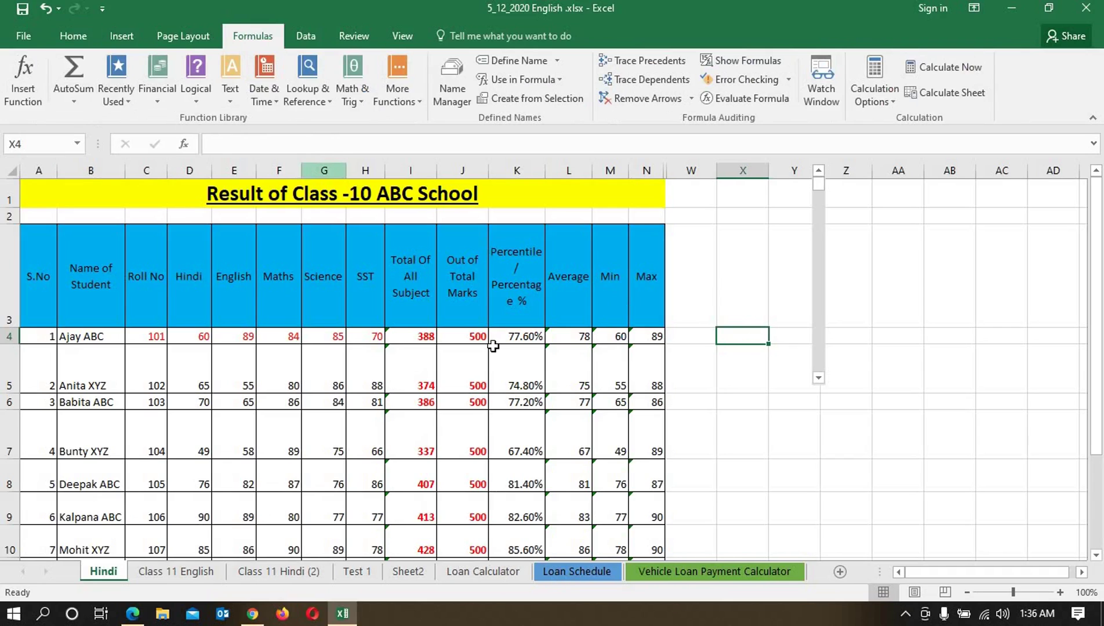
left_click(409, 571)
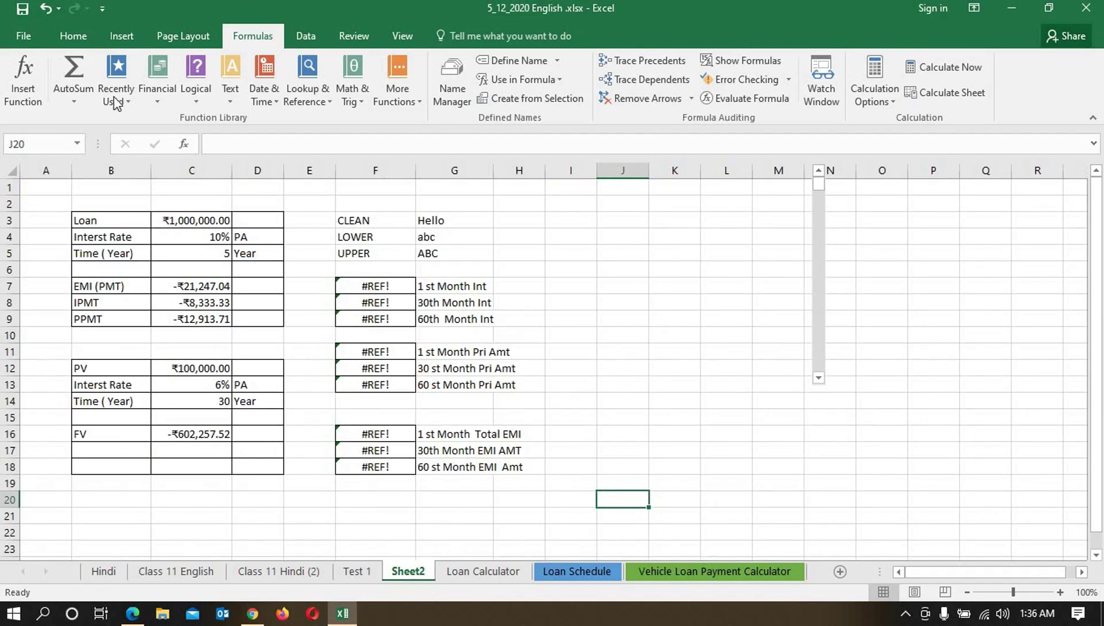
left_click(157, 92)
scroll(175, 222, "down", 2)
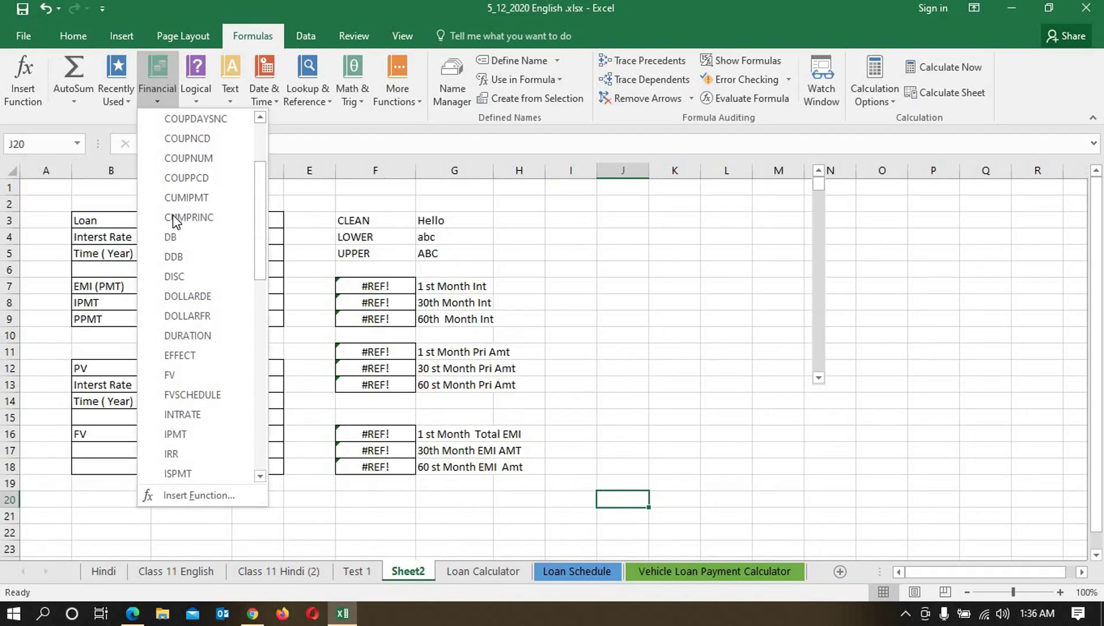
scroll(176, 222, "down", 3)
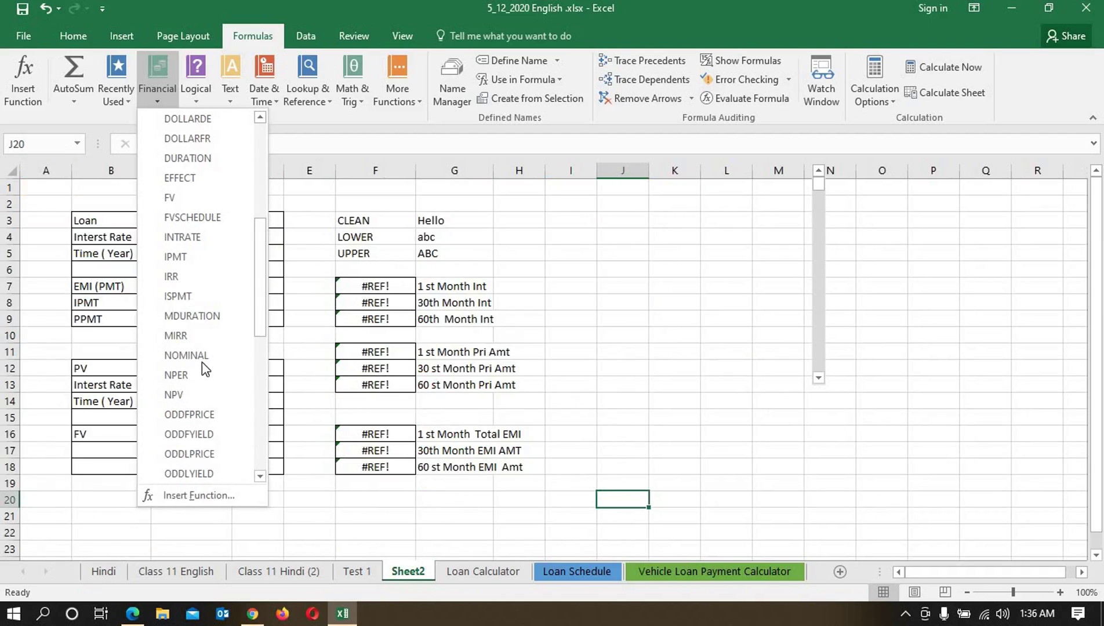
scroll(200, 359, "down", 3)
scroll(200, 360, "down", 3)
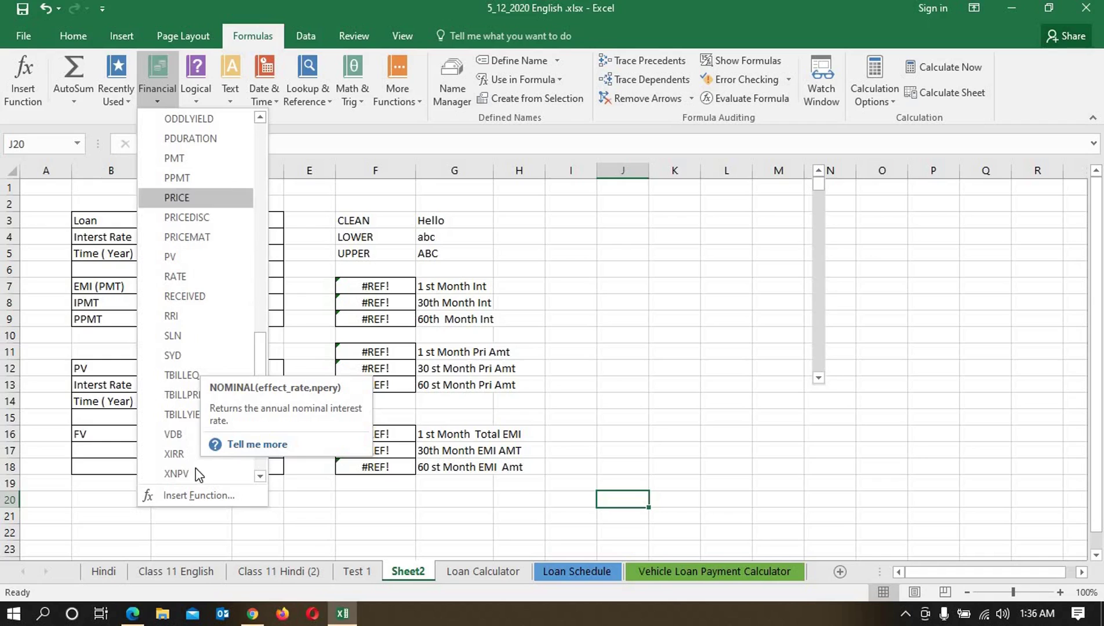
scroll(176, 415, "down", 1)
scroll(179, 415, "up", 3)
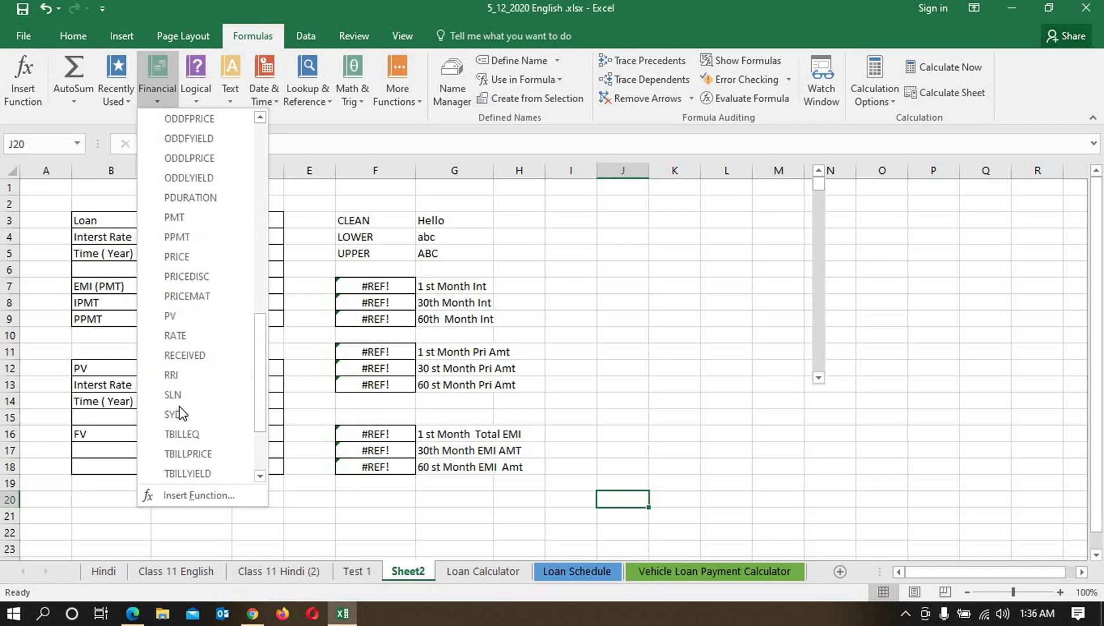
scroll(180, 410, "up", 7)
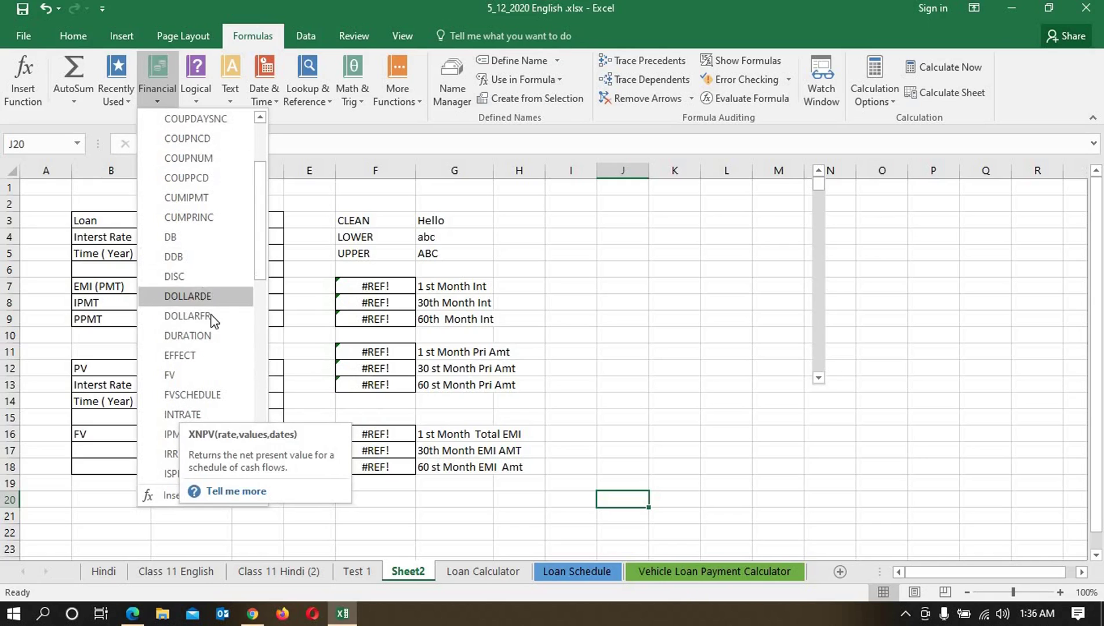
scroll(209, 350, "down", 1)
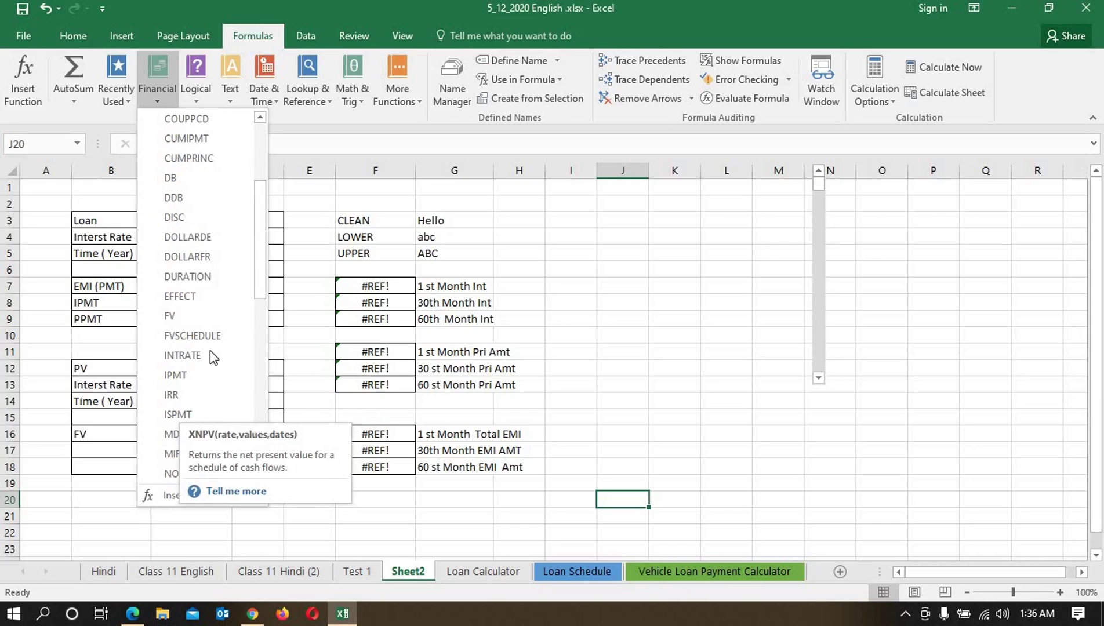
left_click(681, 346)
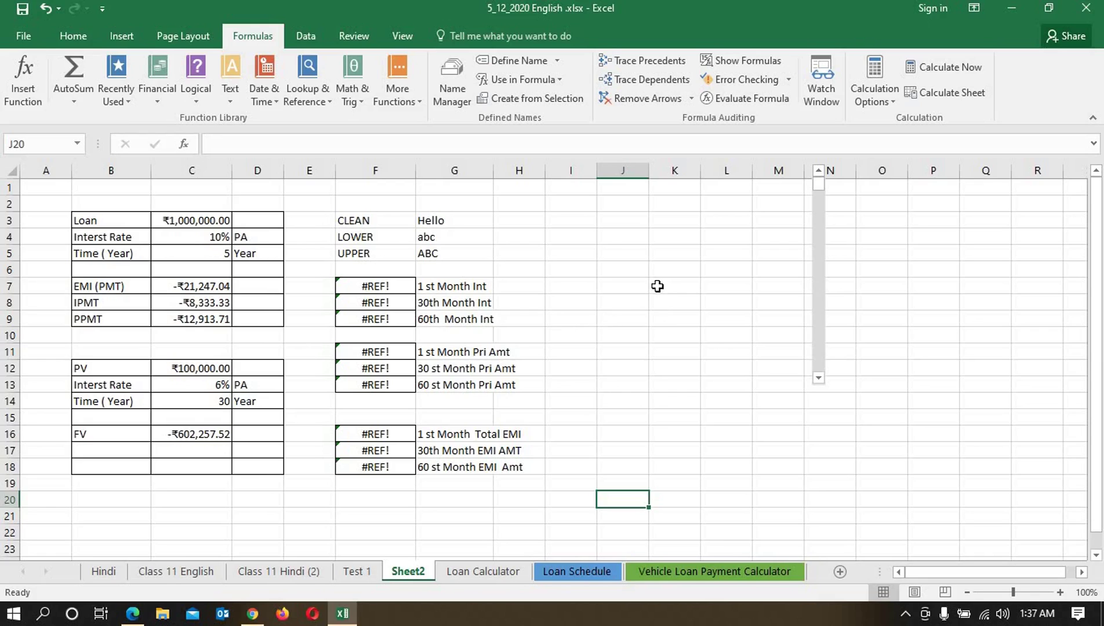
left_click(634, 318)
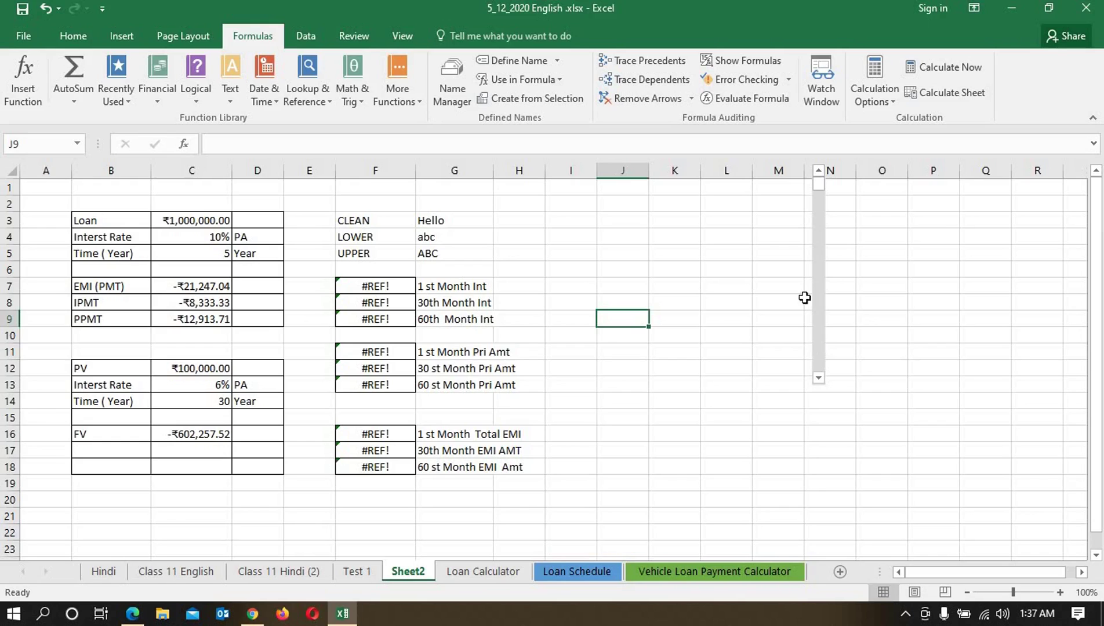
left_click(115, 286)
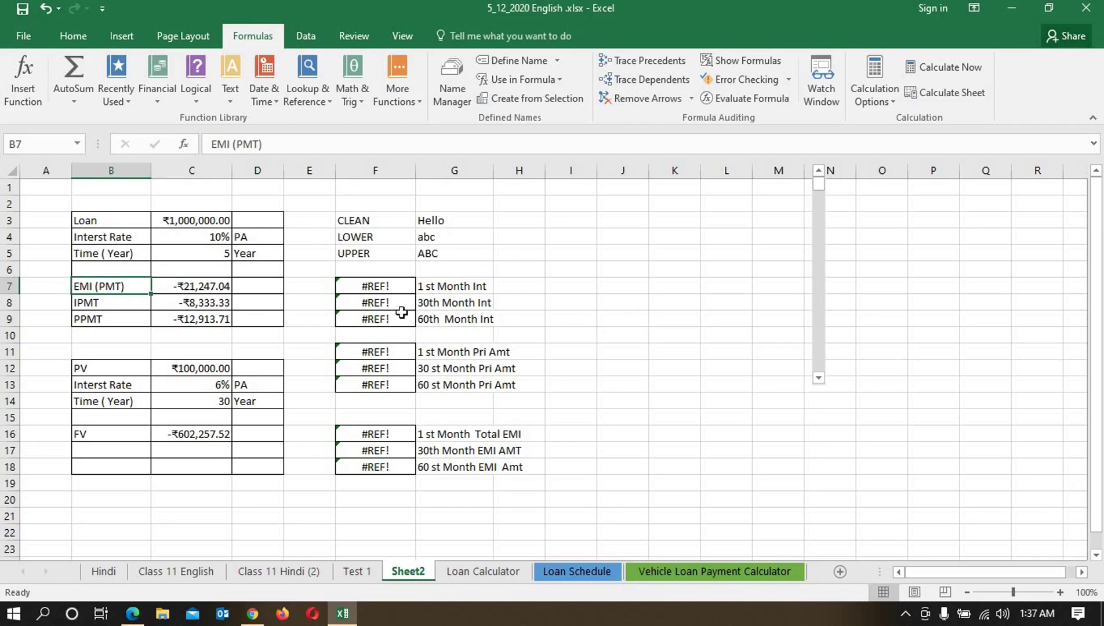
left_click(573, 289)
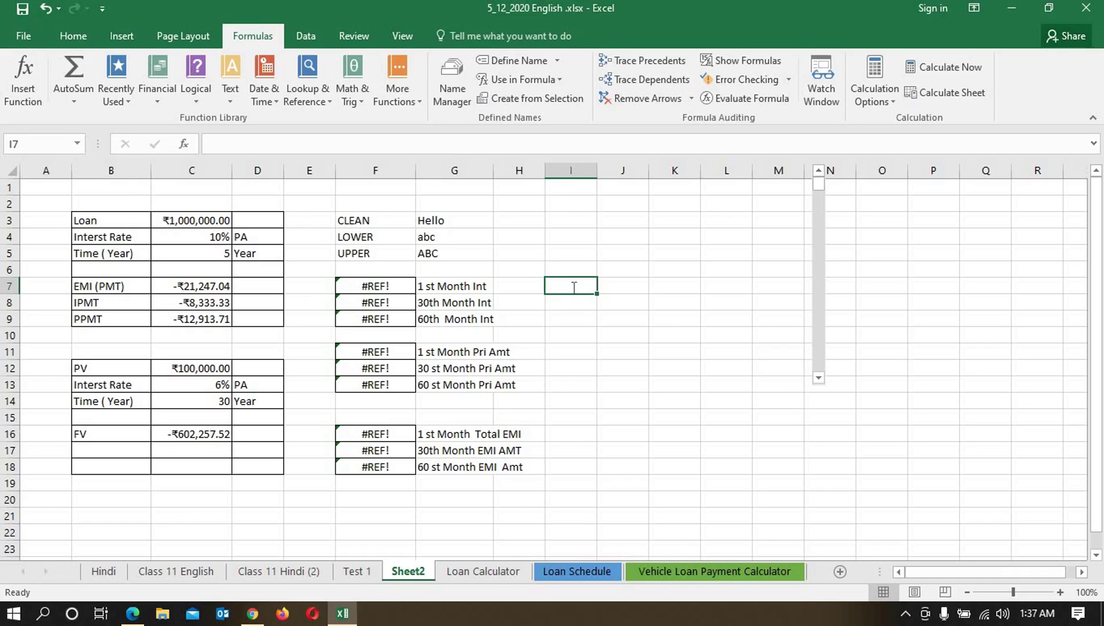
type("=")
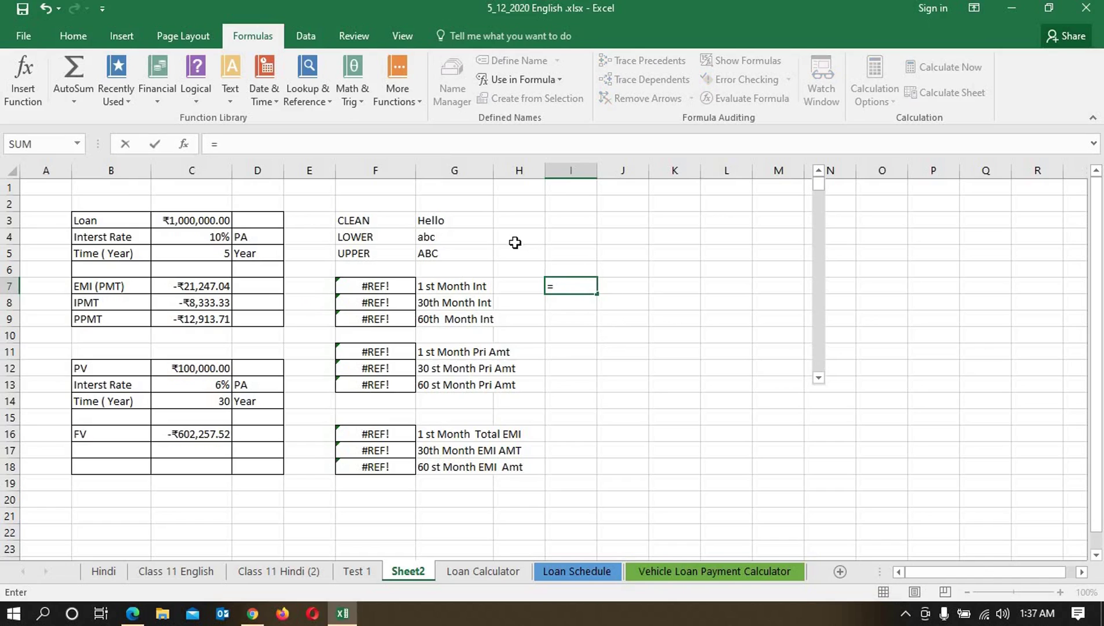
left_click(629, 337)
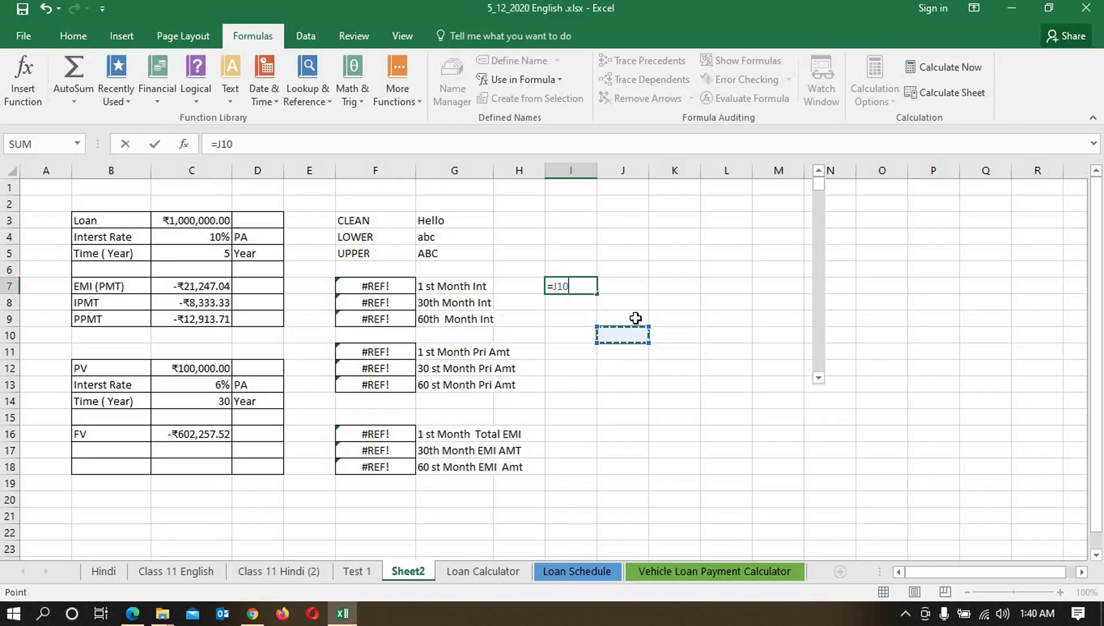
key("Return")
left_click(636, 355)
Try to enter the PMT function in cell I7 as =pmt, without any arguments
left_click(580, 289)
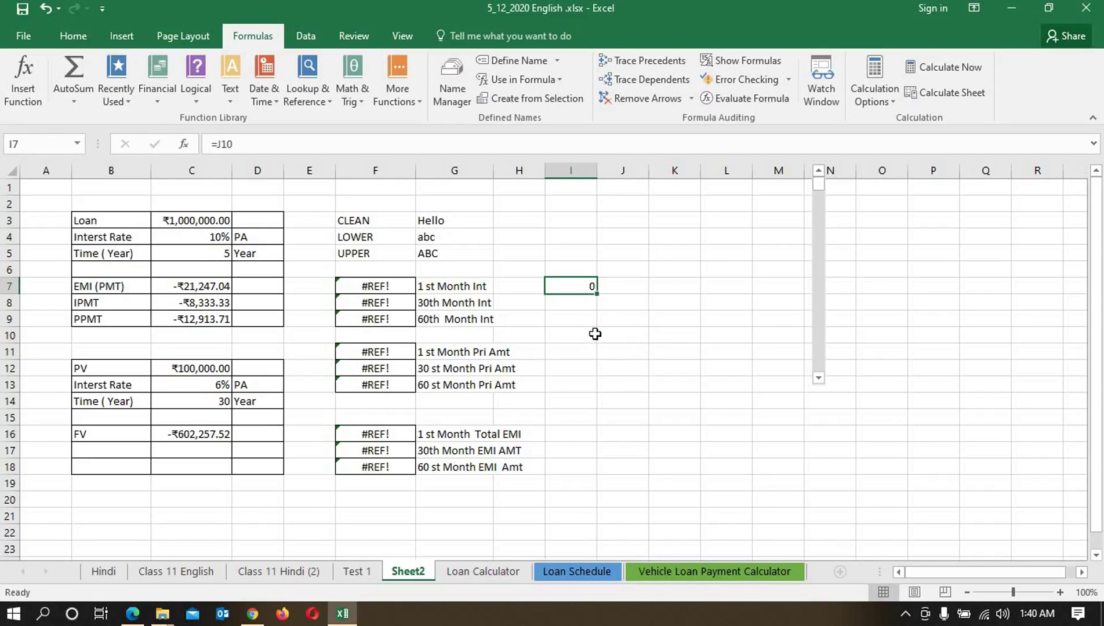
type("=pmt")
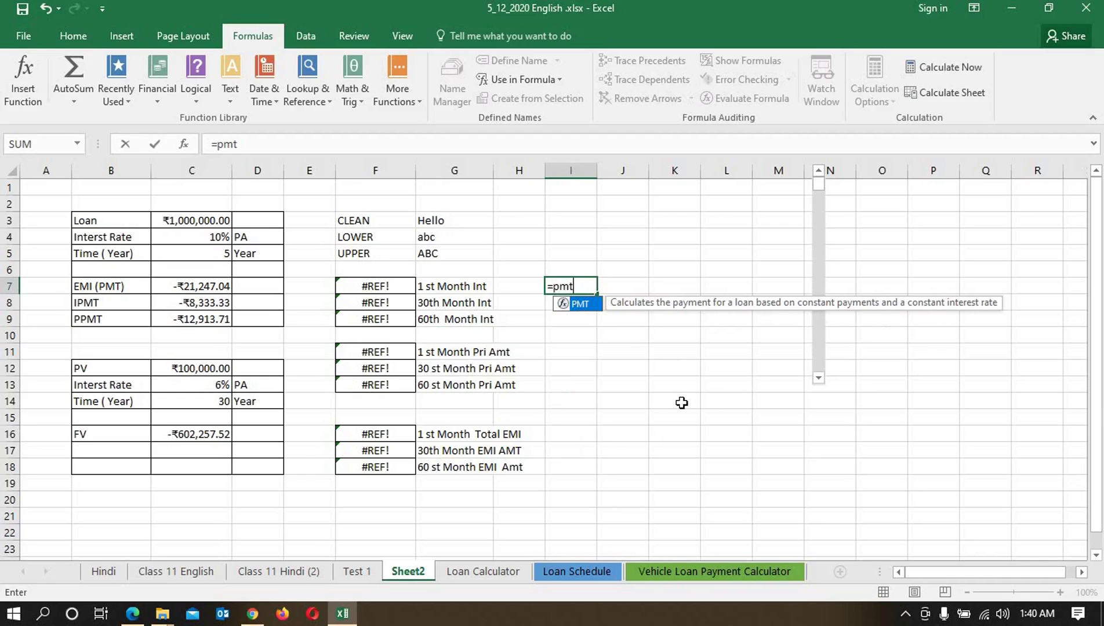
left_click(640, 363)
Review the loan amount, interest rate and time in years in cells C3:C5
scroll(635, 362, "up", 2, "ctrl")
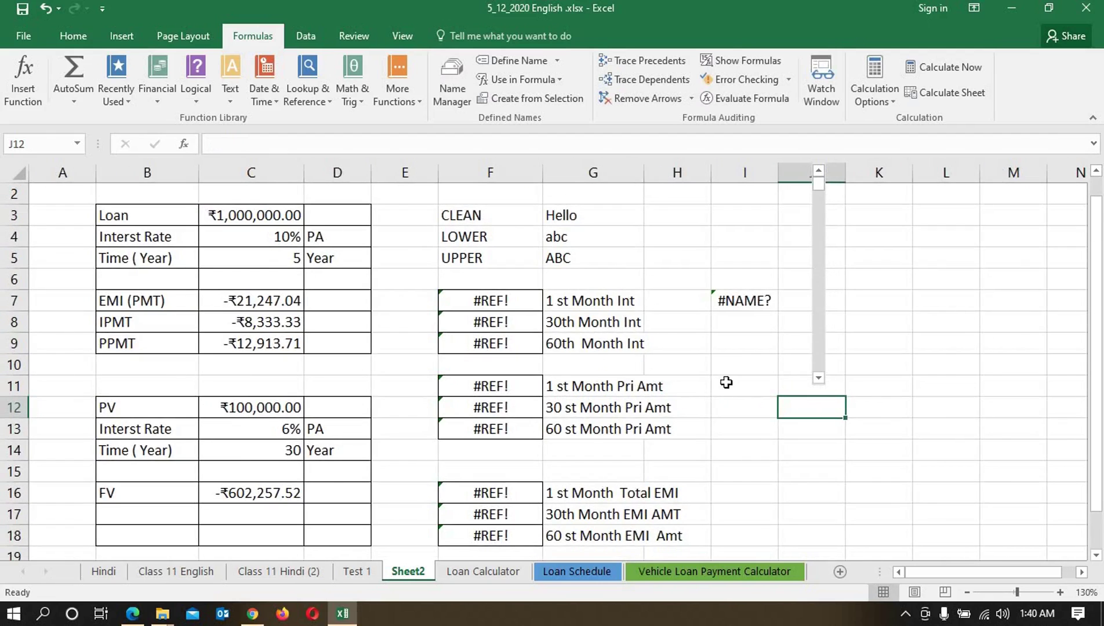
scroll(727, 382, "up", 1, "ctrl")
key("Page_Up")
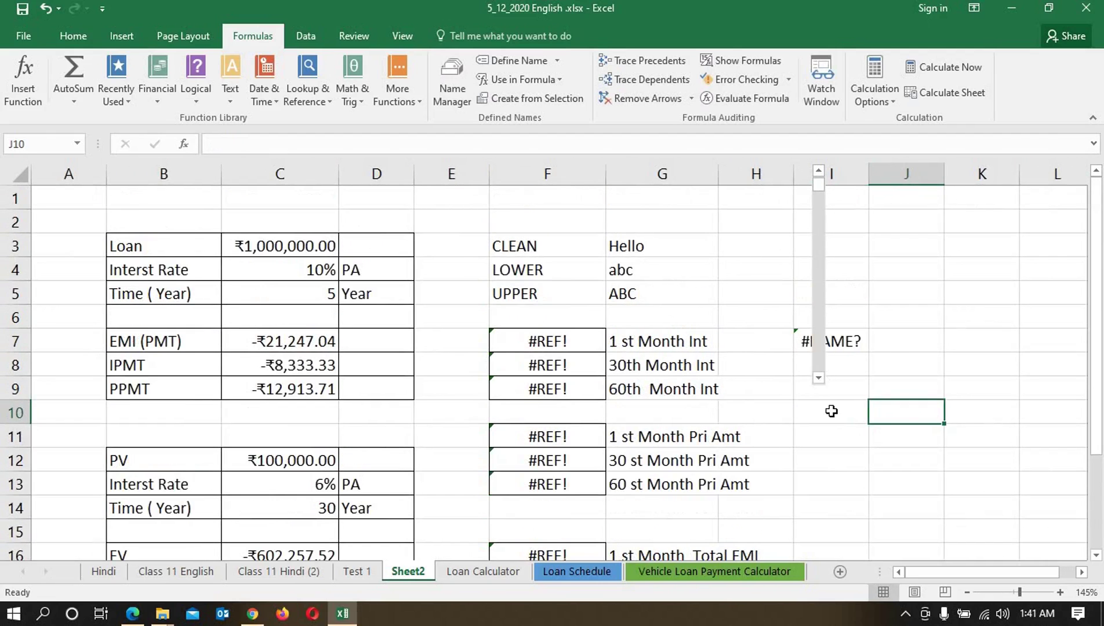
left_click(307, 247)
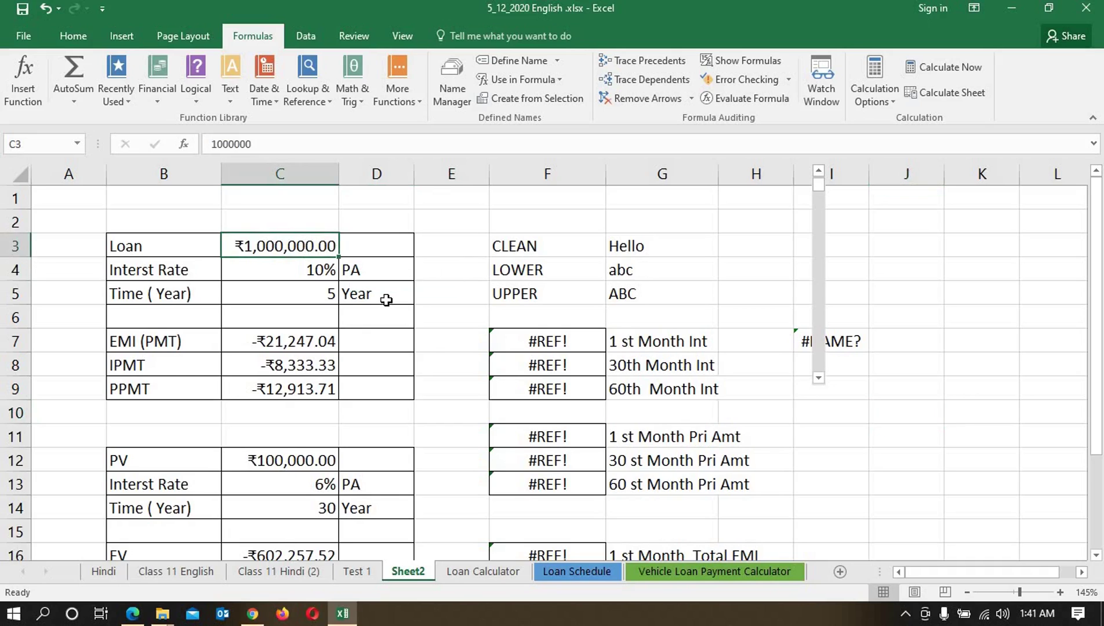
left_click(303, 275)
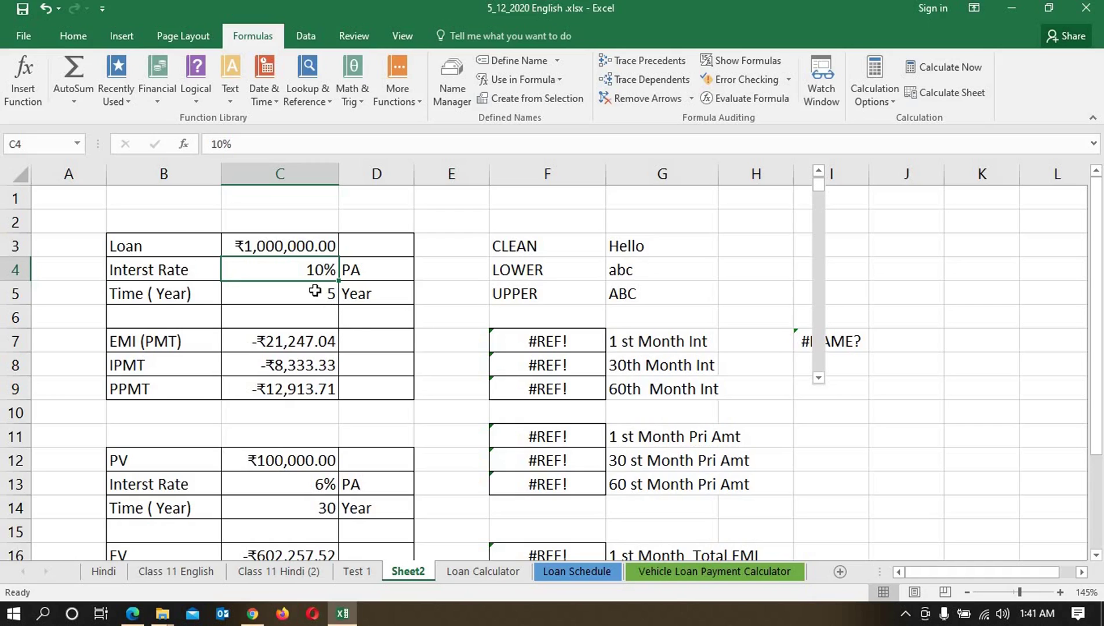
left_click(316, 293)
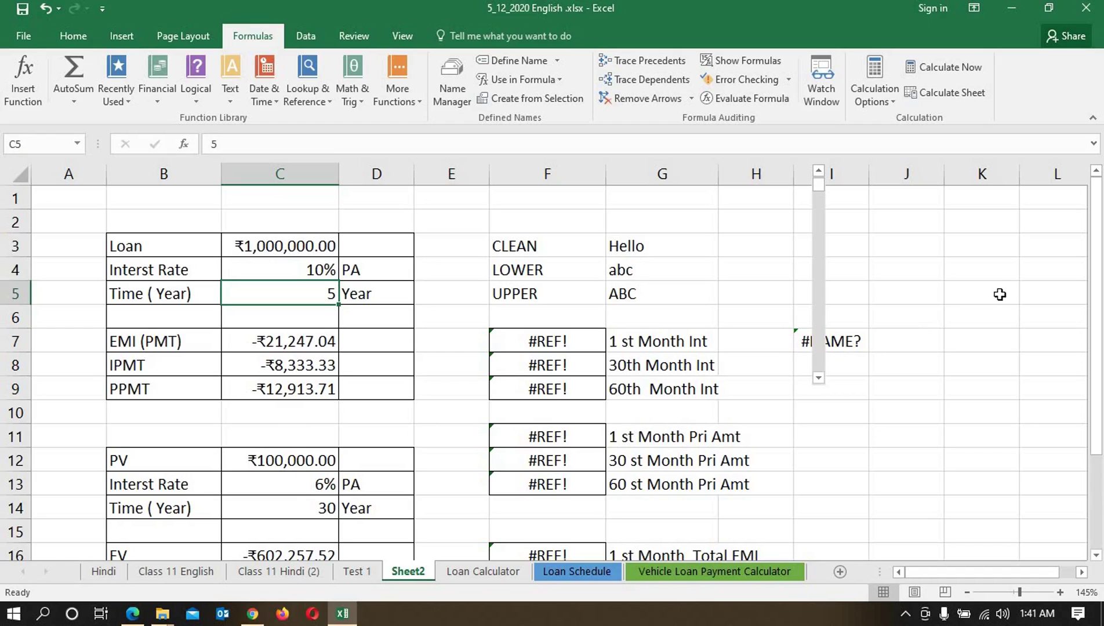
Start a PMT formula in cell J7, using the interest rate converted to monthly, C4/12, as the rate argument
left_click(933, 345)
type("=")
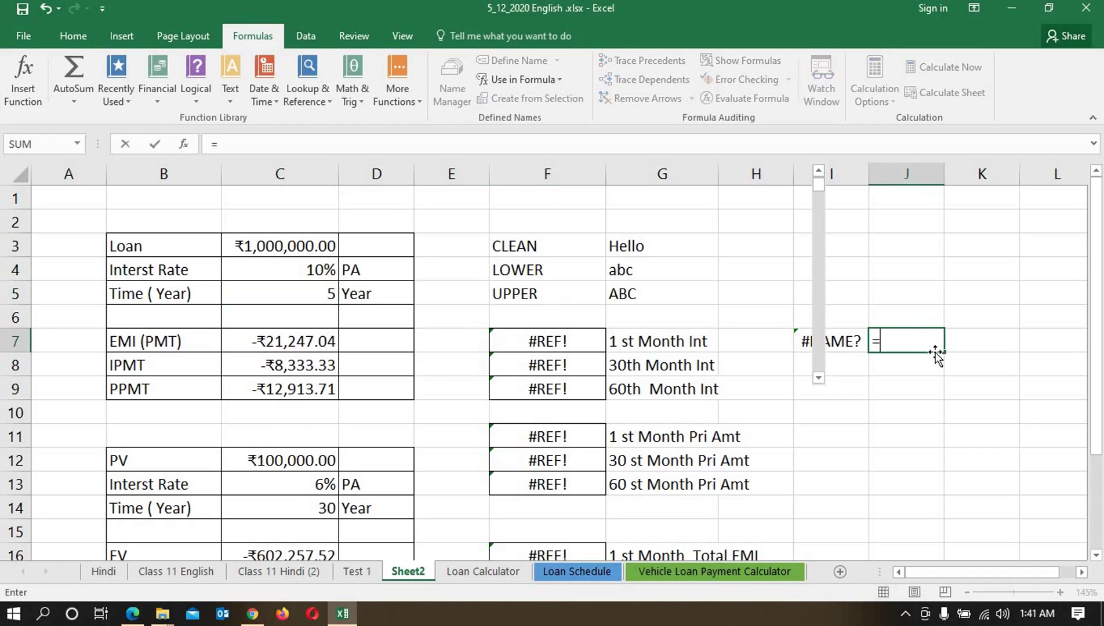
type("PMT")
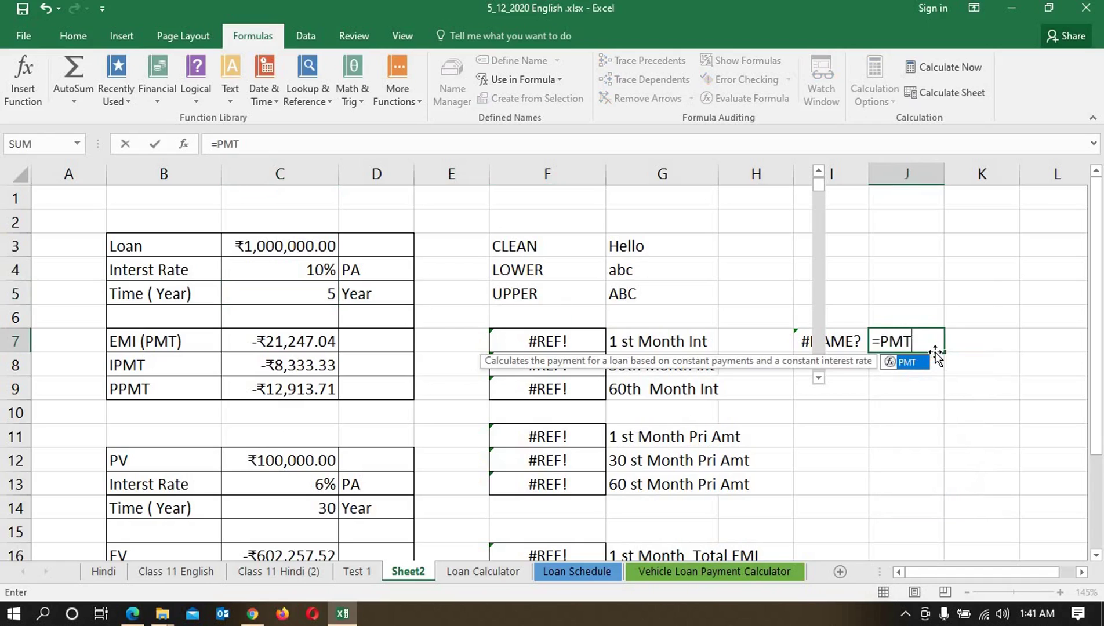
type("(")
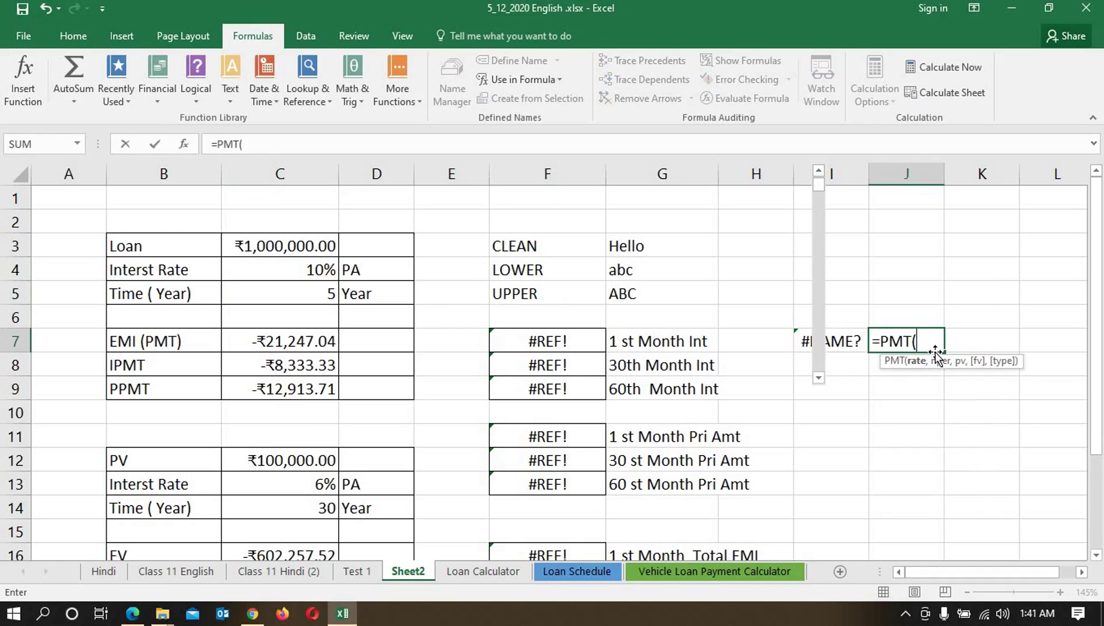
left_click(315, 270)
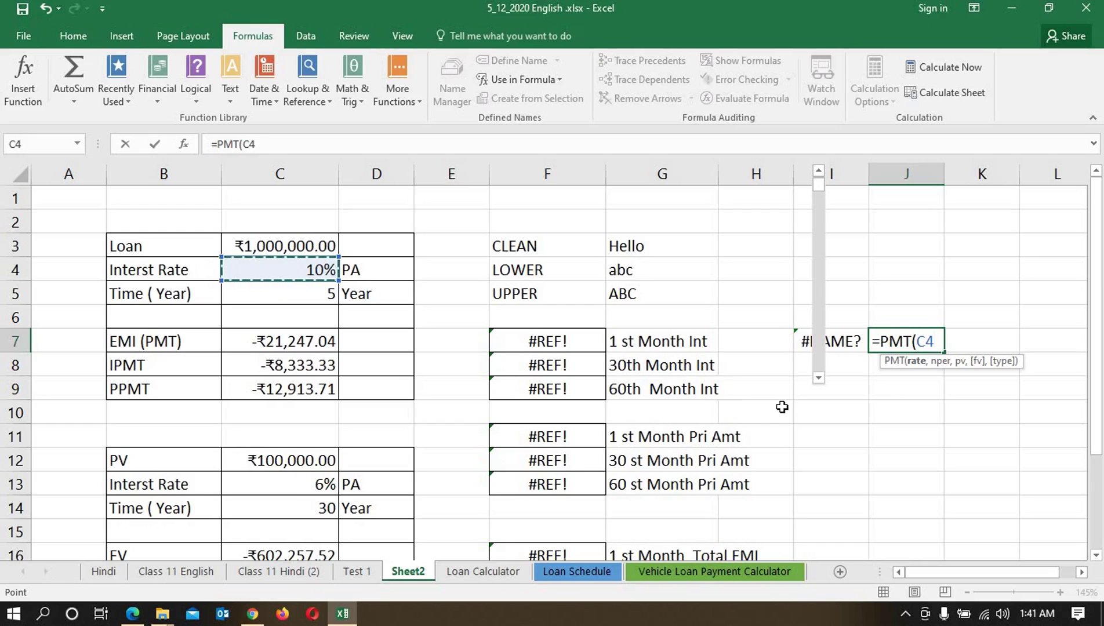
type(",")
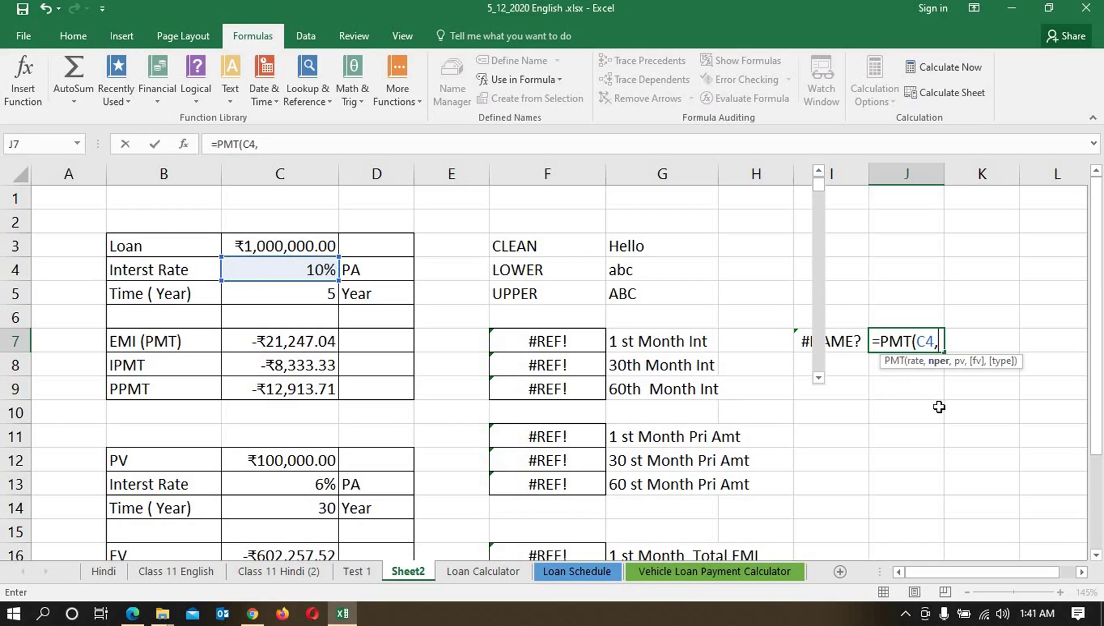
key("BackSpace")
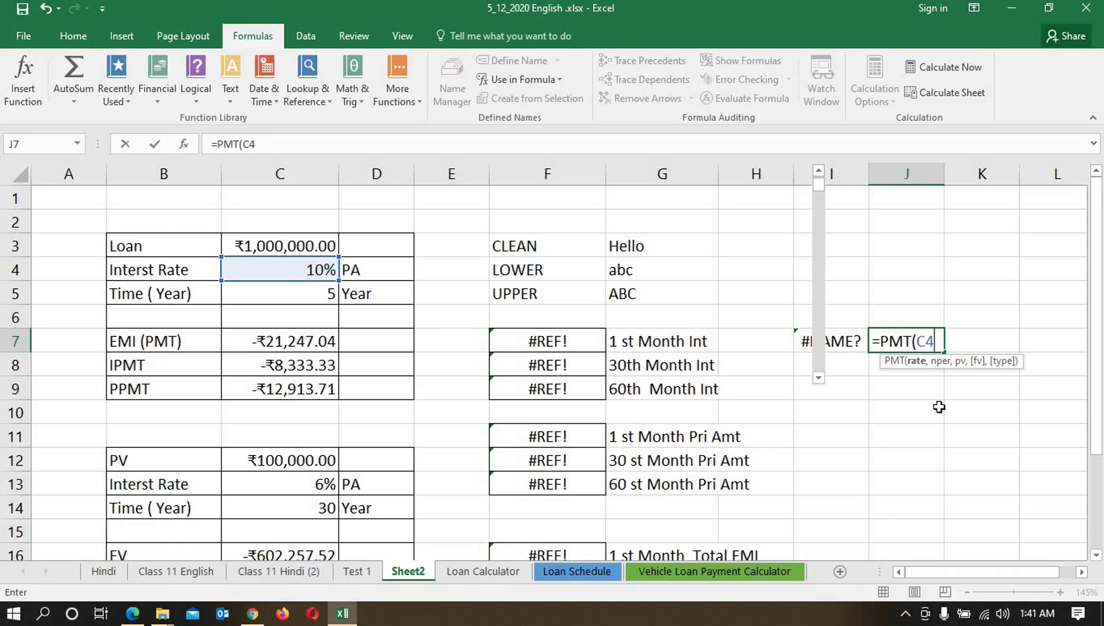
type("/12,")
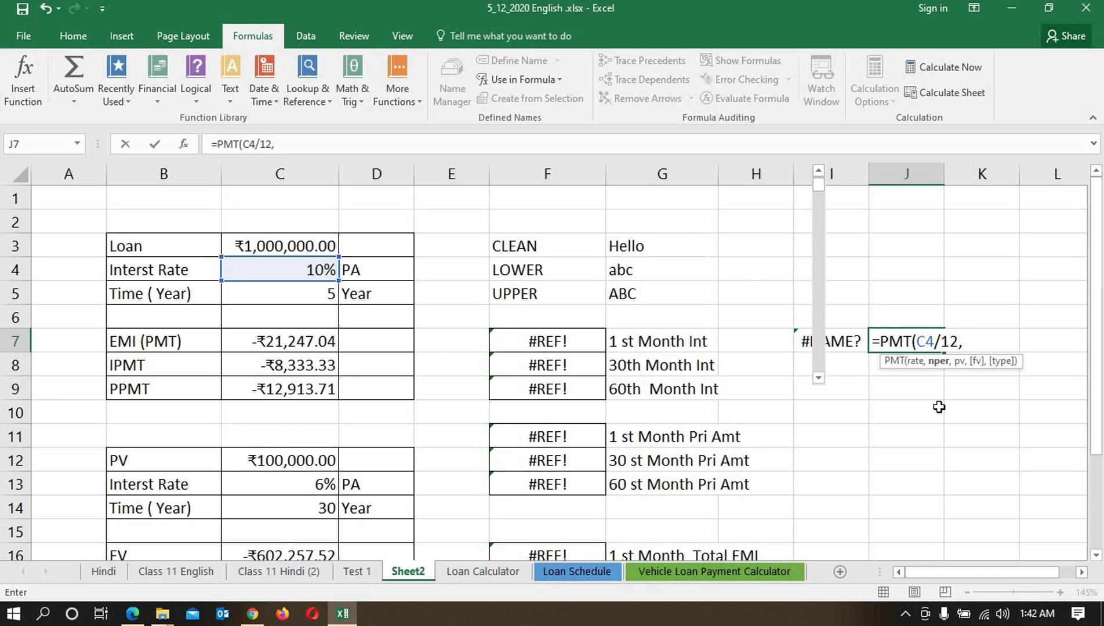
Complete the PMT formula in J7 with C5*12 as the number of periods and loan amount C3 as the present value
left_click(313, 297)
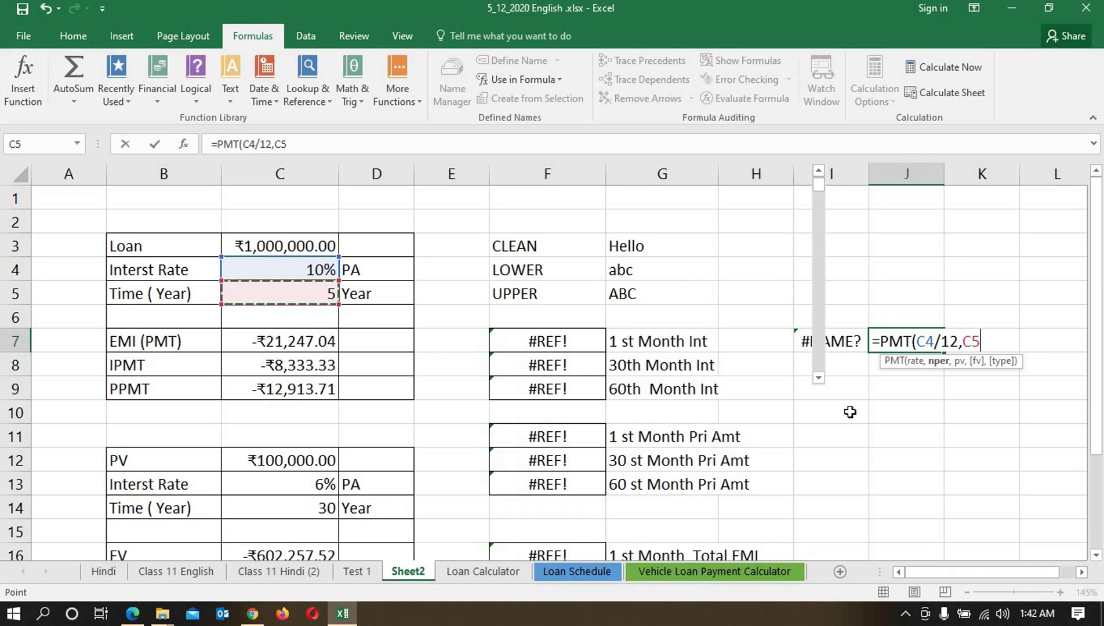
type("*12")
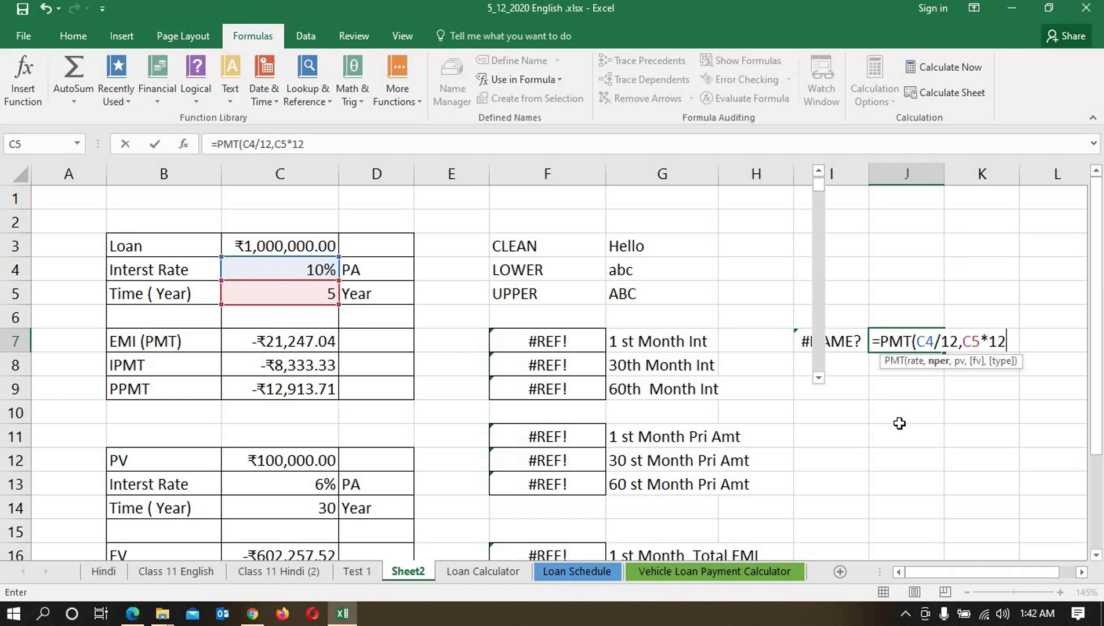
type(",")
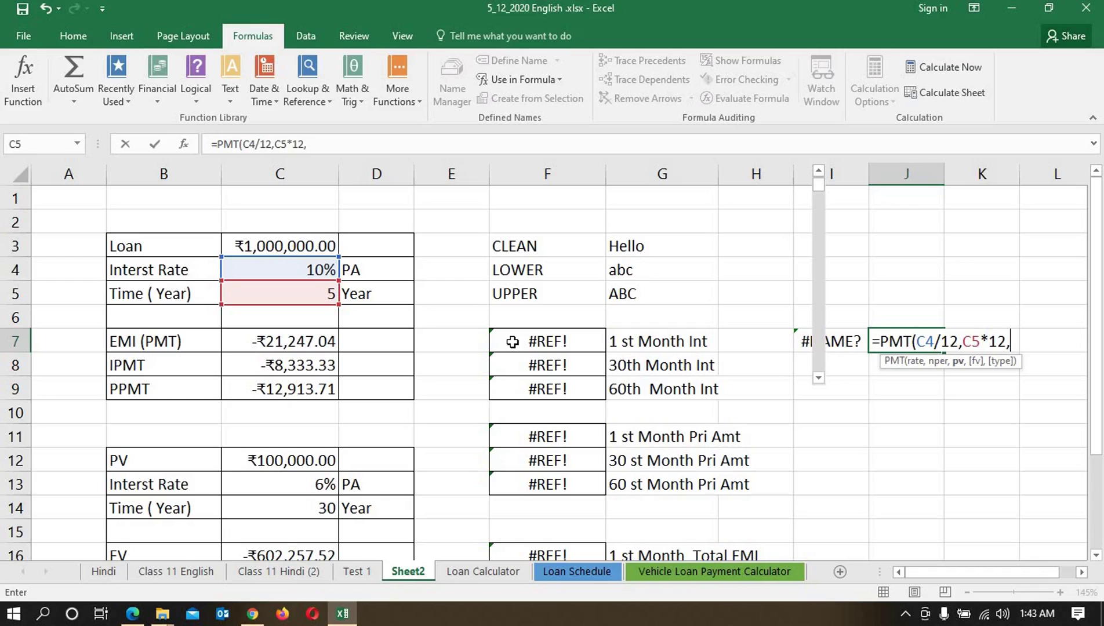
left_click(290, 244)
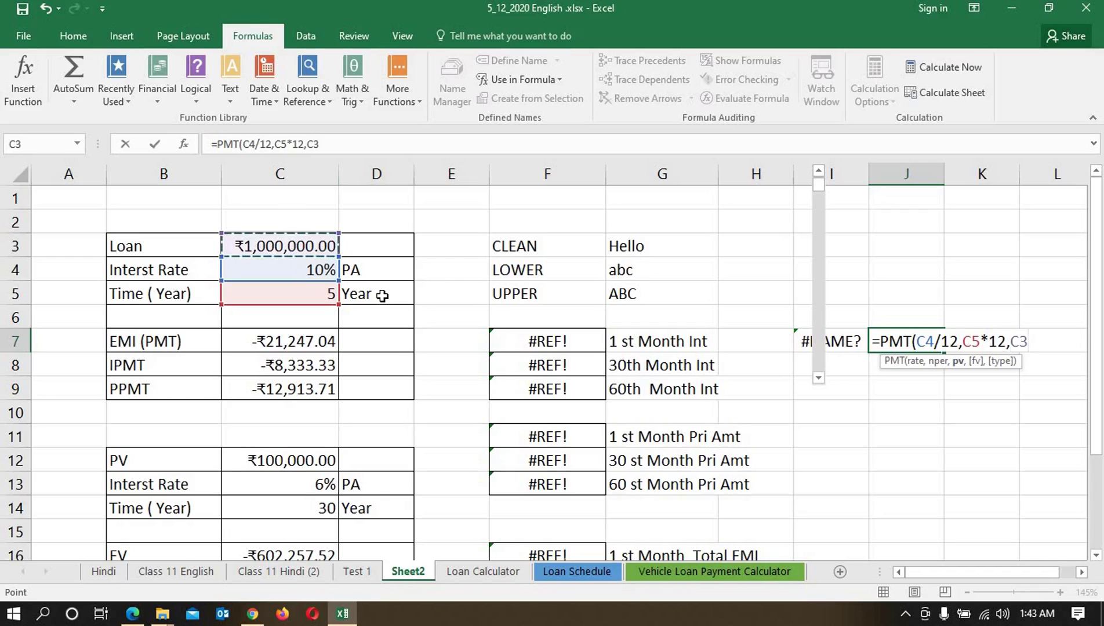
type(")")
key("Return")
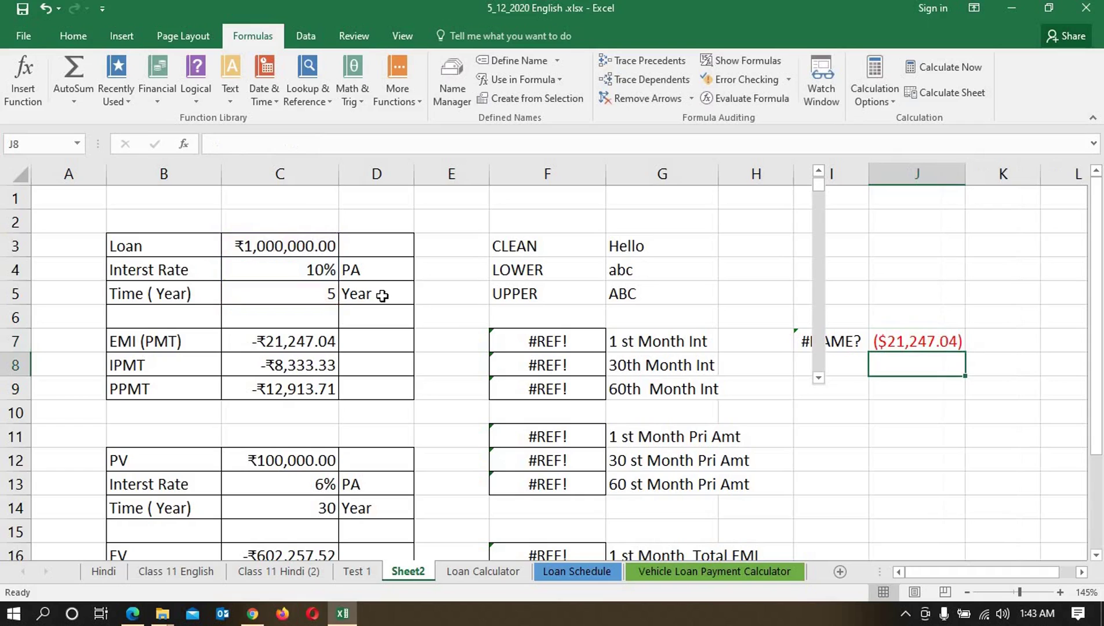
Format cell J7 as currency with the ₹ Hindi symbol, showing negative numbers in red without a minus sign
left_click(923, 341)
right_click(923, 342)
mouse_move(993, 459)
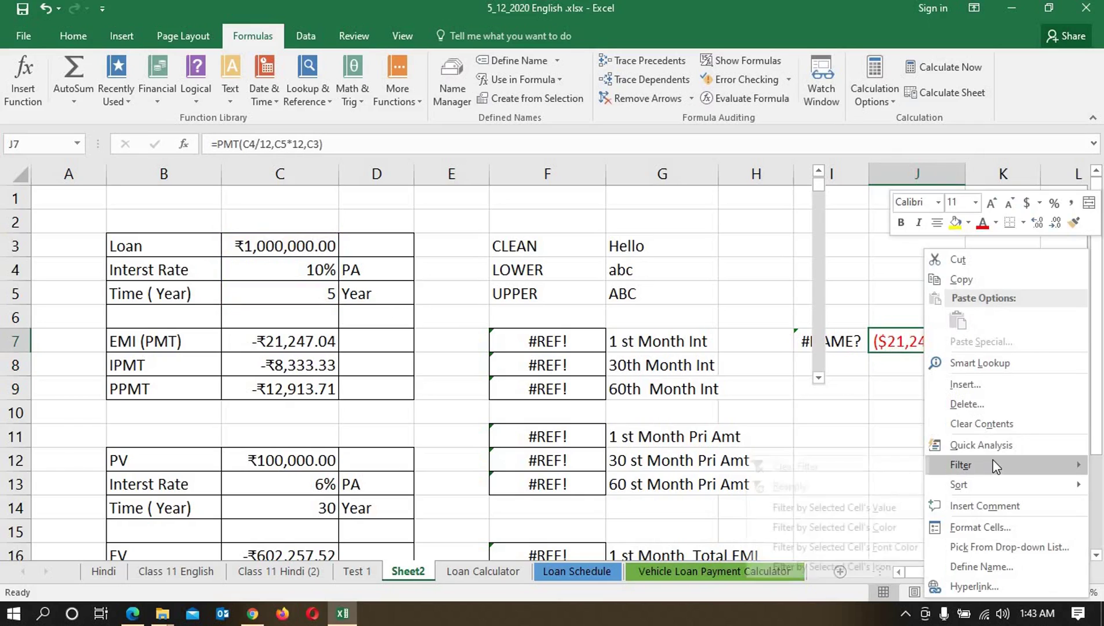
left_click(993, 527)
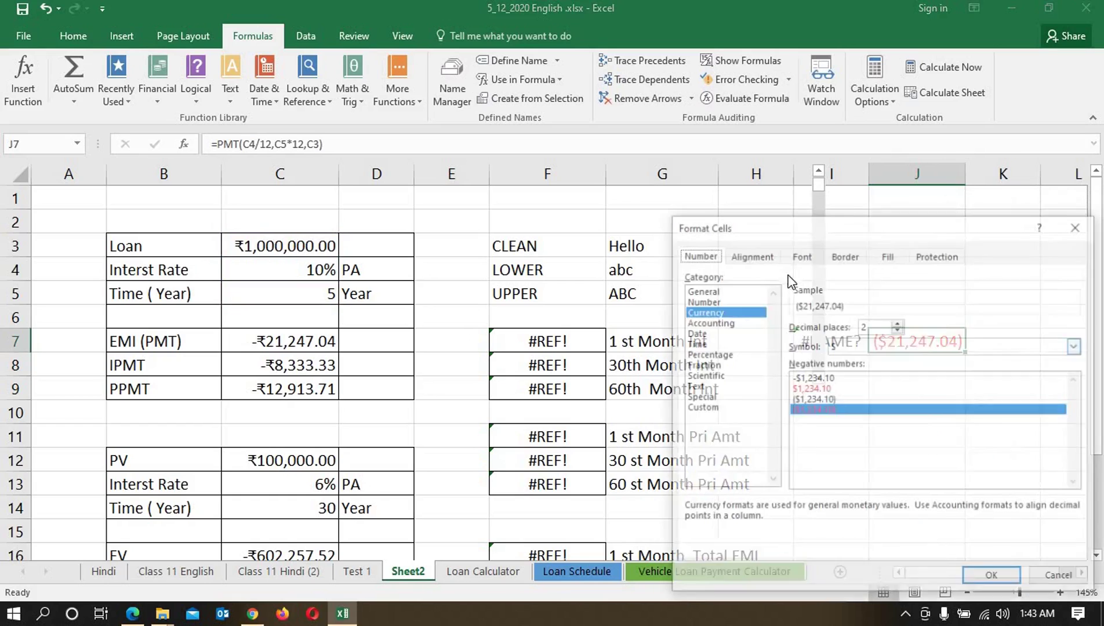
left_click(1076, 346)
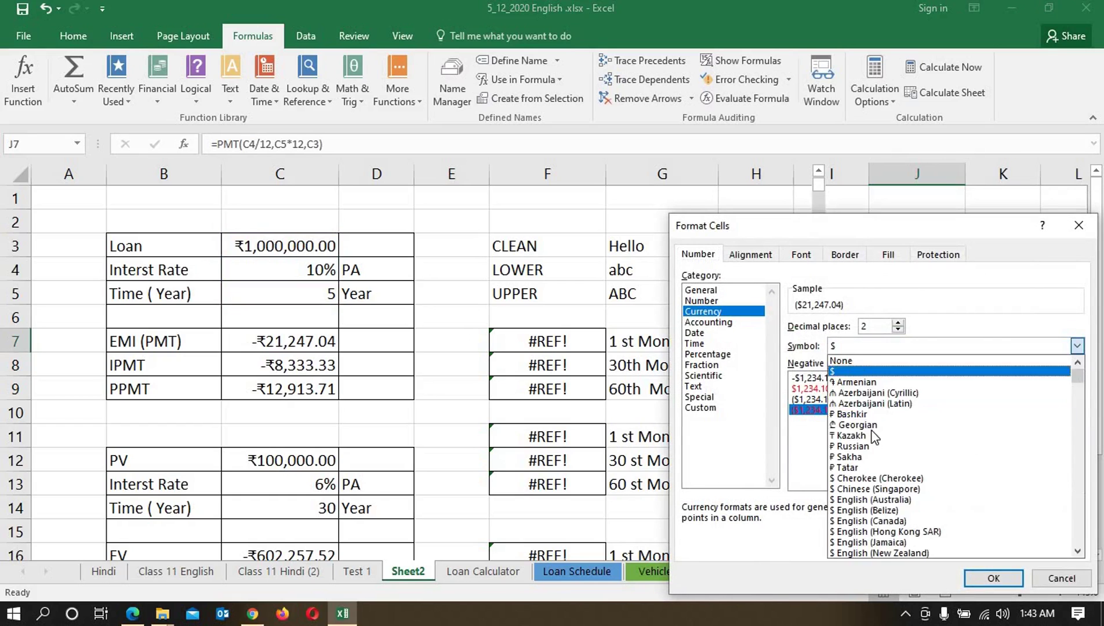
scroll(873, 437, "down", 20)
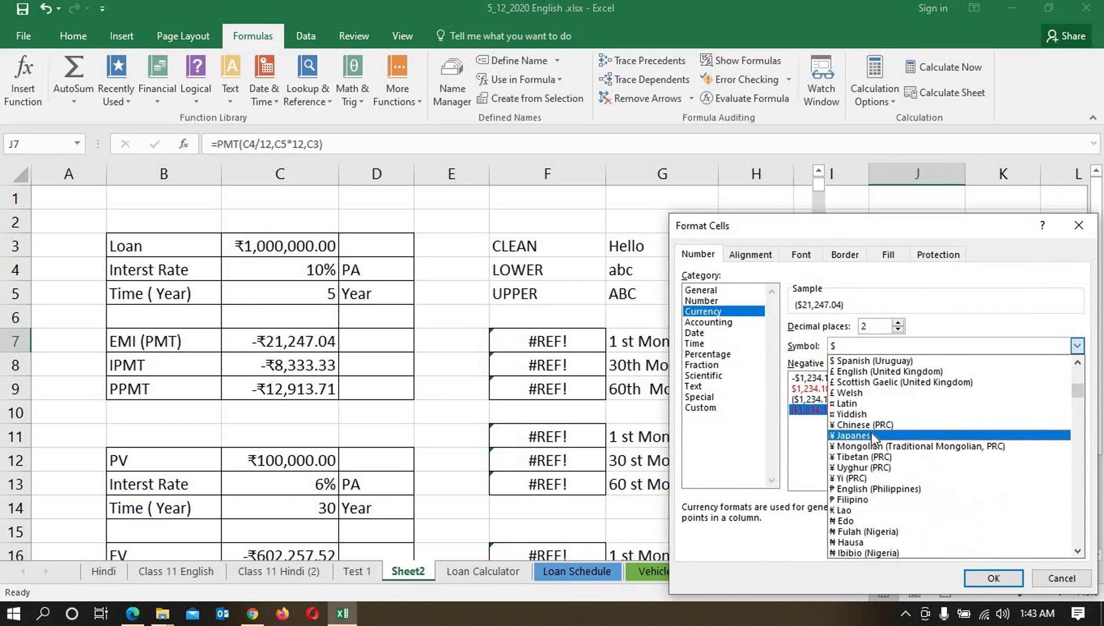
scroll(868, 432, "down", 10)
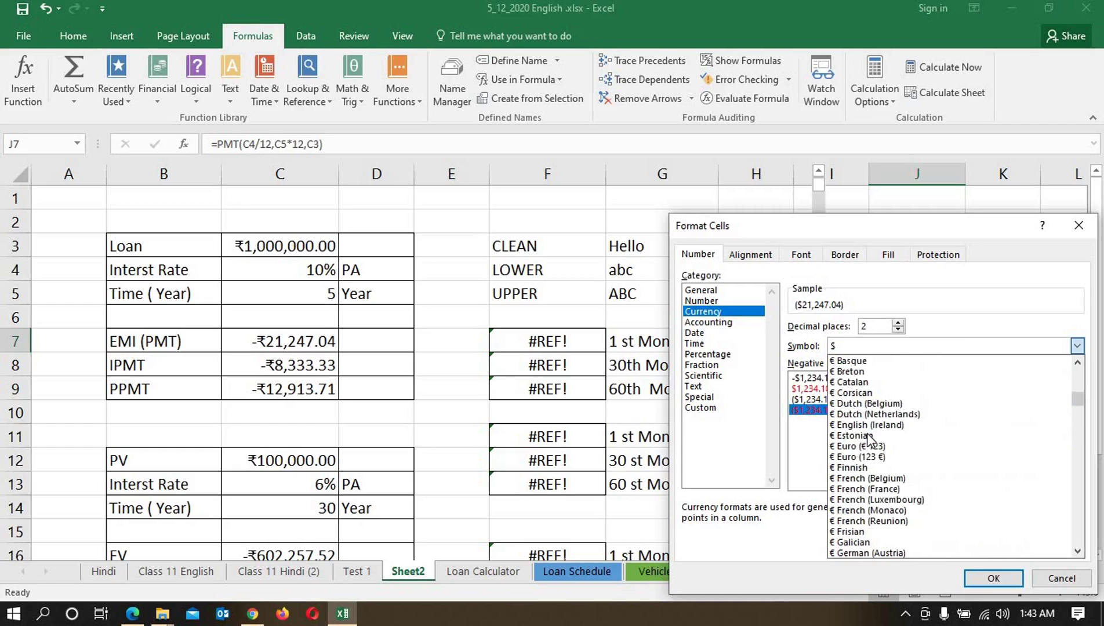
scroll(868, 439, "down", 7)
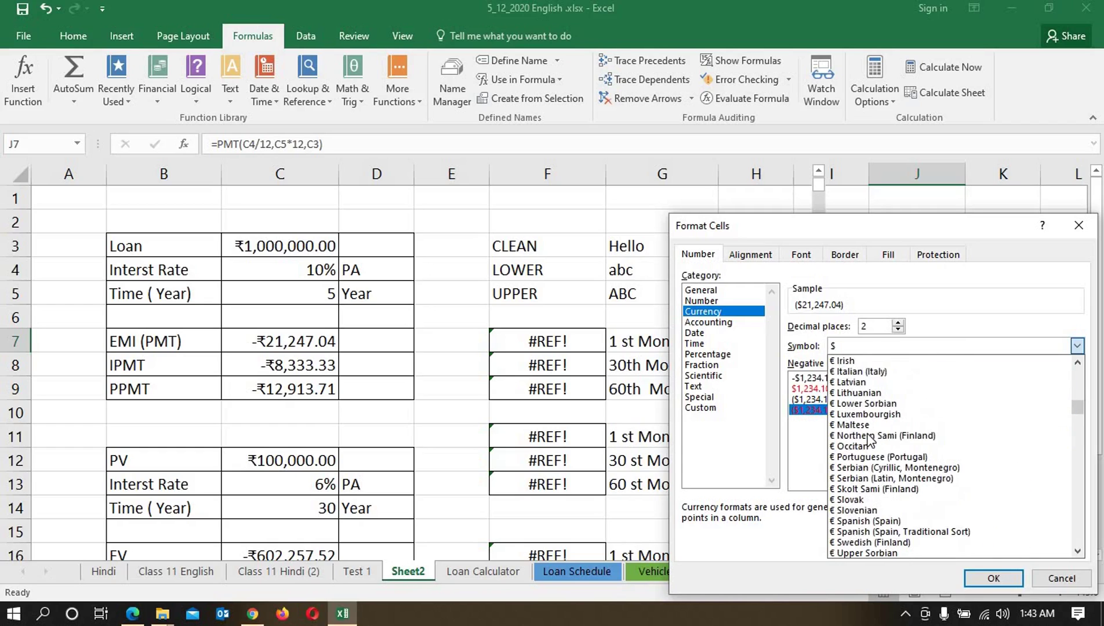
scroll(870, 439, "down", 8)
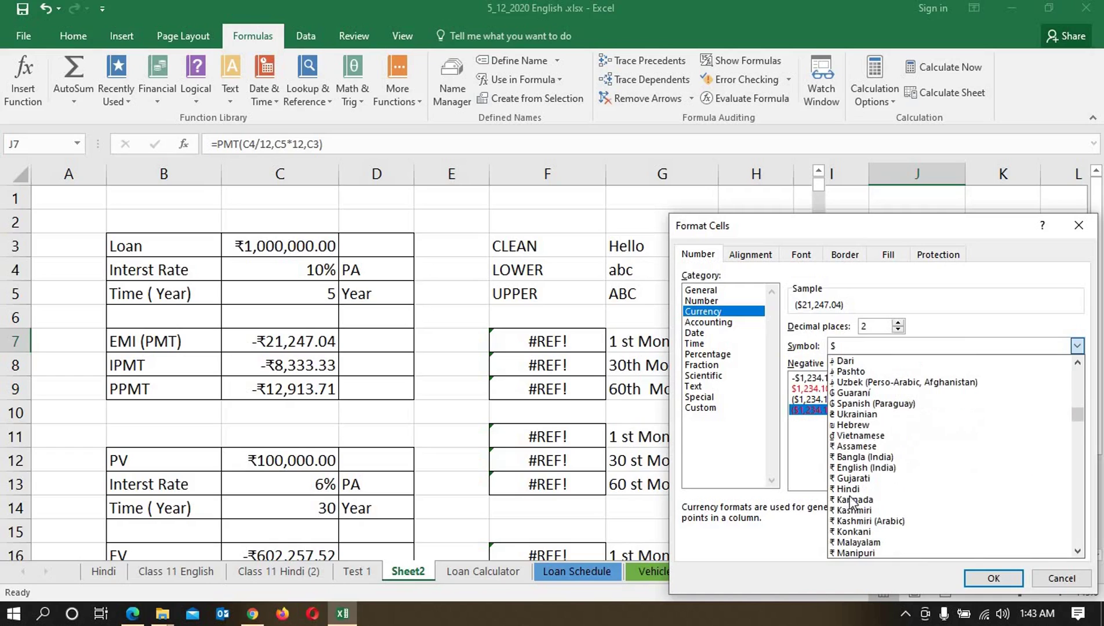
left_click(851, 490)
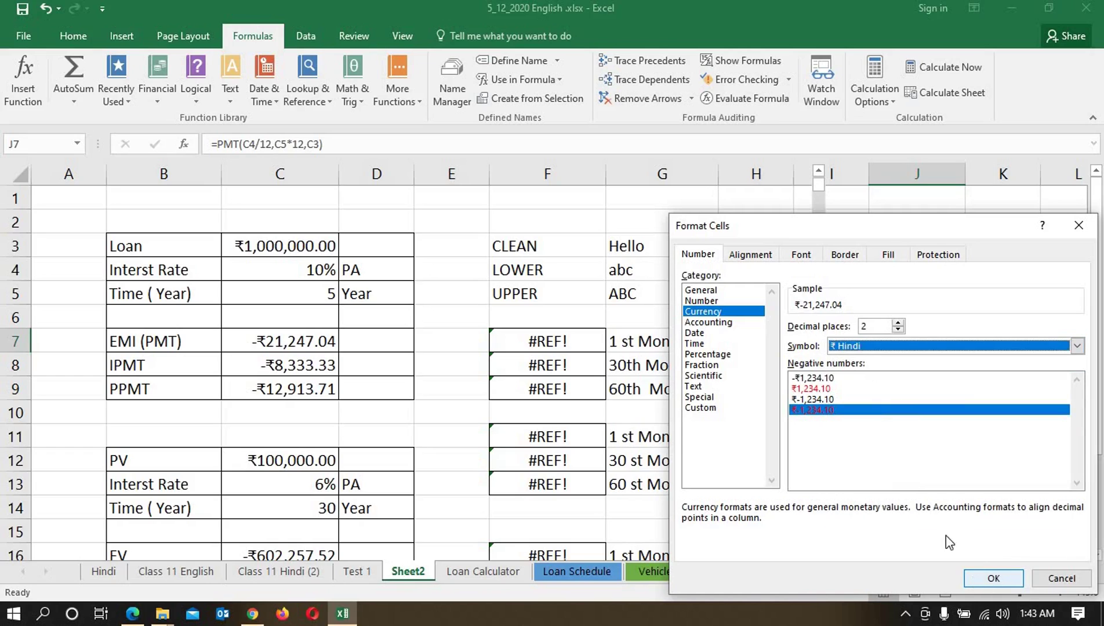
left_click(814, 388)
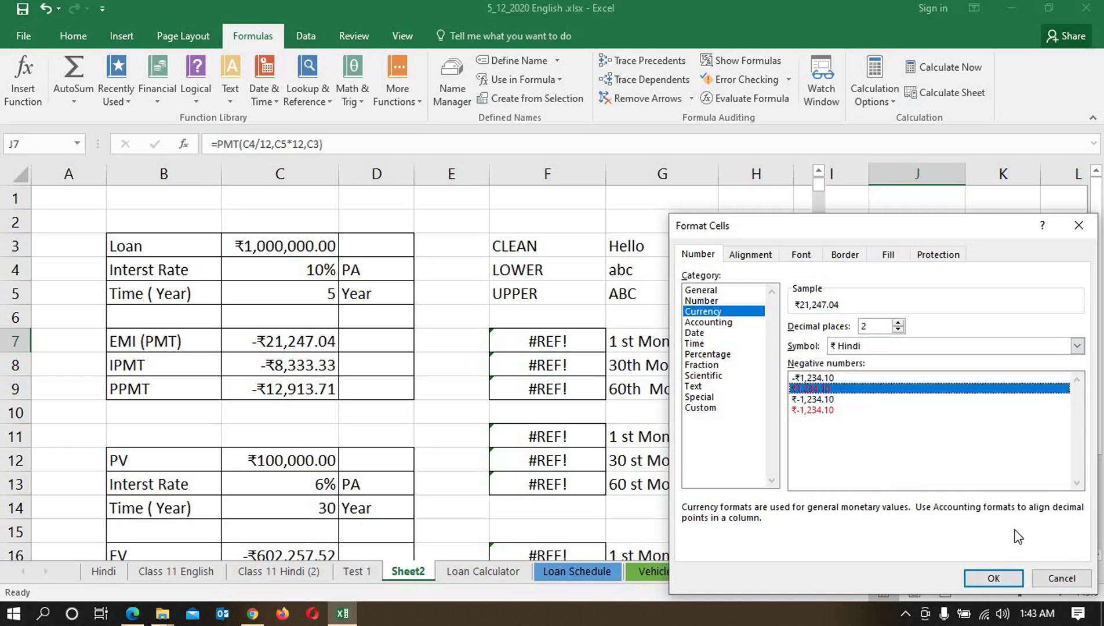
left_click(955, 437)
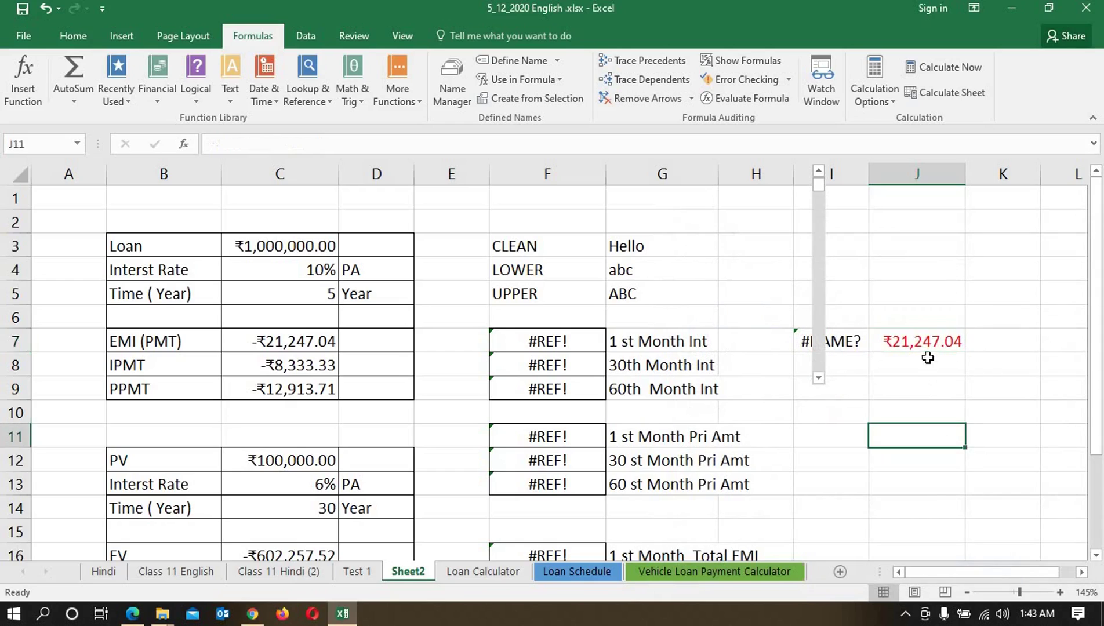
left_click(927, 353)
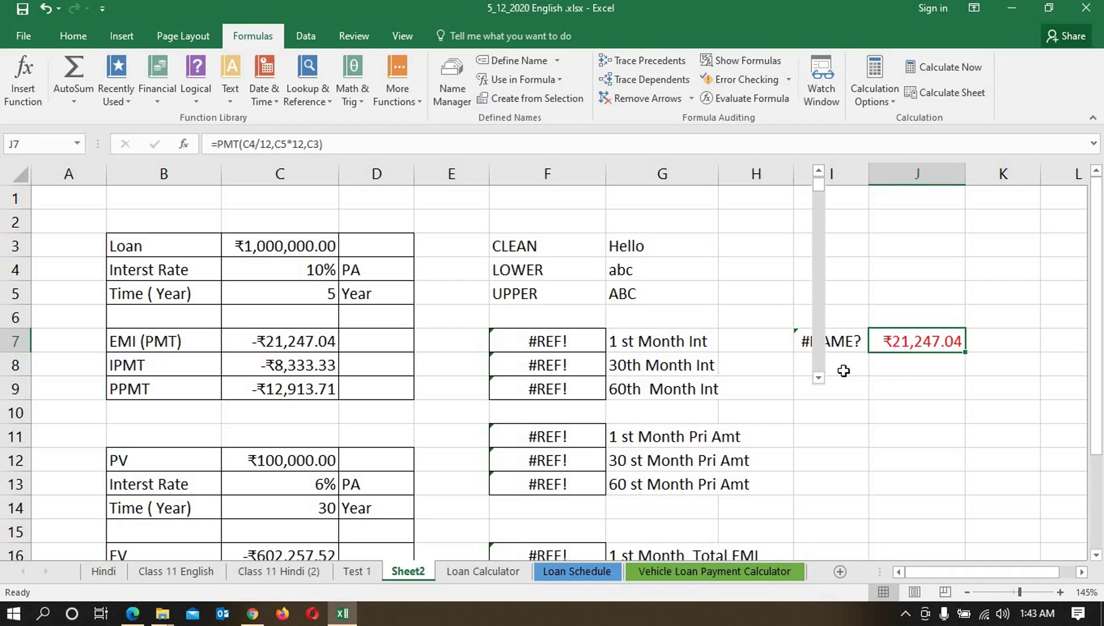
Try to enter the IPMT function in cell J8 as =IPMT, without any arguments
left_click(885, 369)
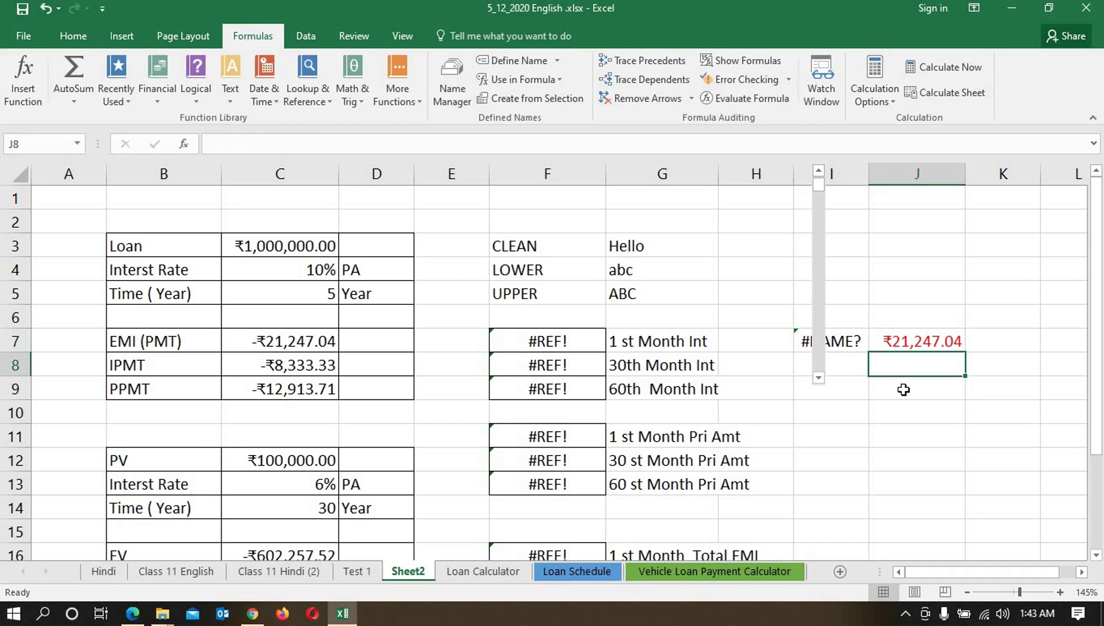
type("=")
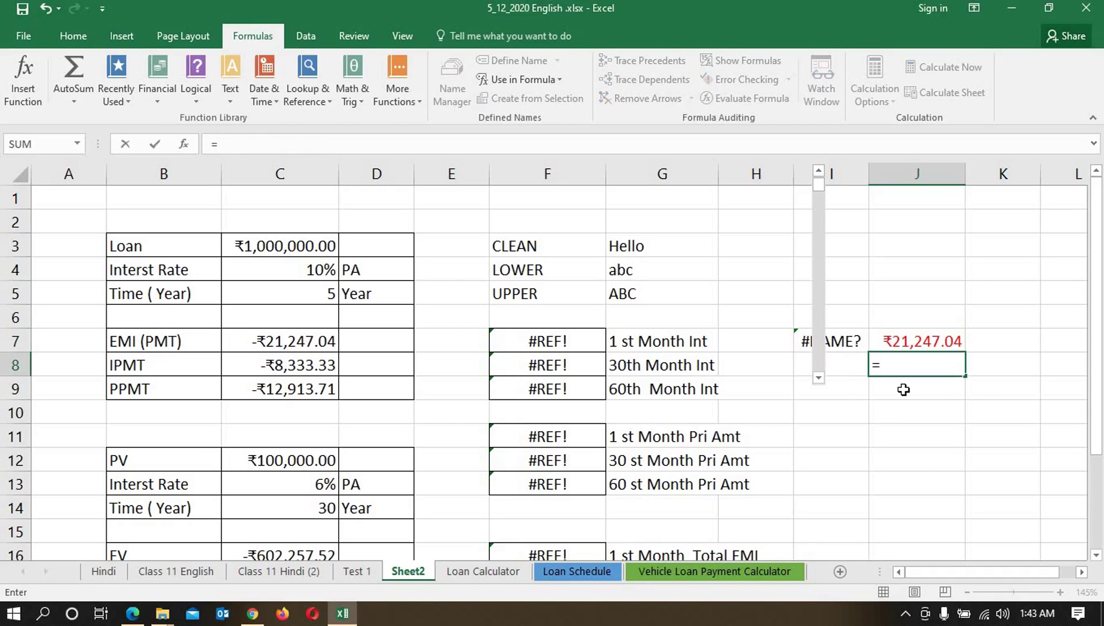
type("IPMT")
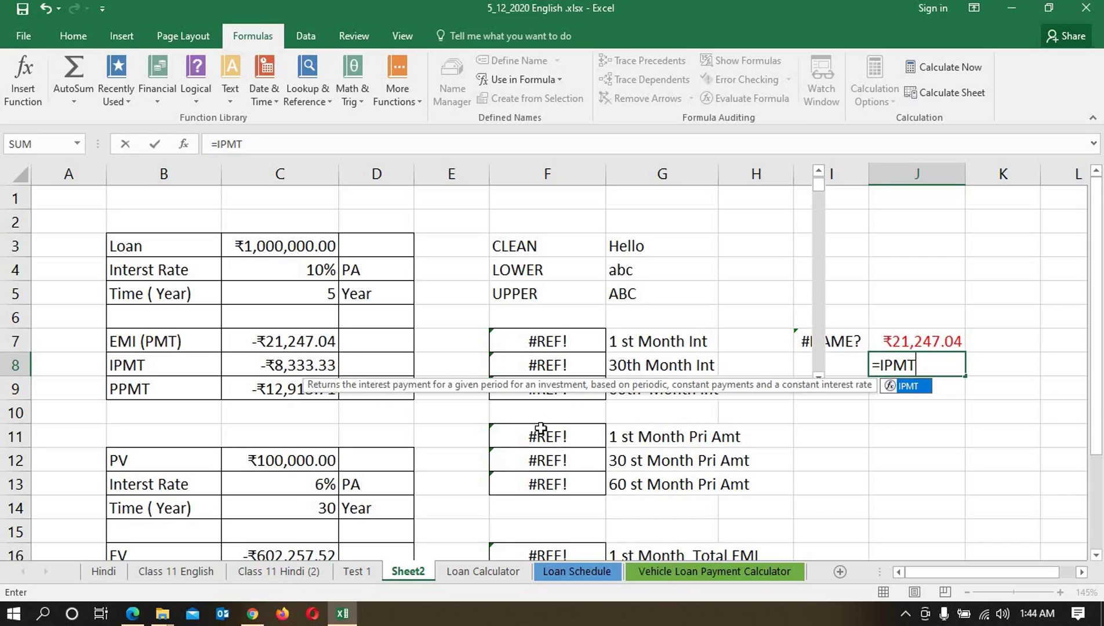
left_click(926, 431)
Try to enter the PPMT function in cell J9 as =PPMT, without any arguments
left_click(919, 387)
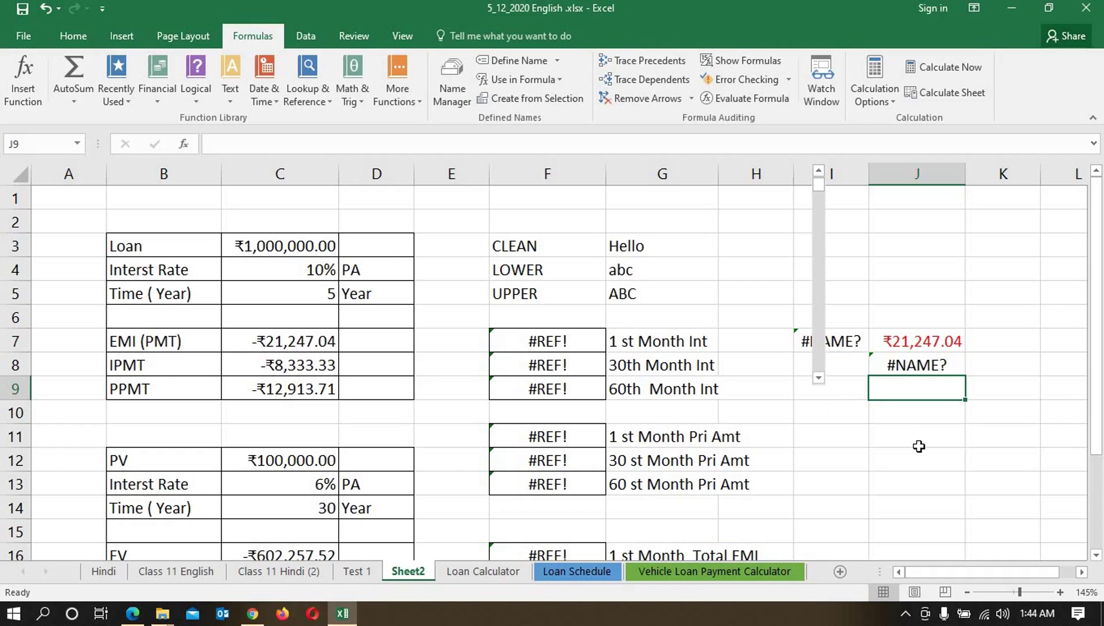
type("=P")
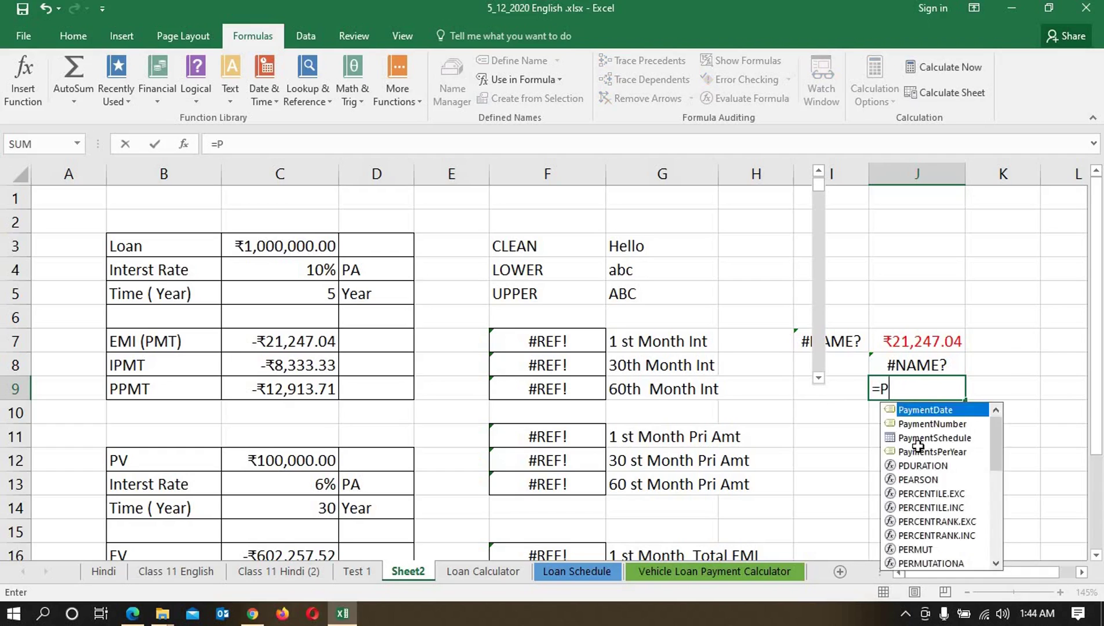
type("PMT")
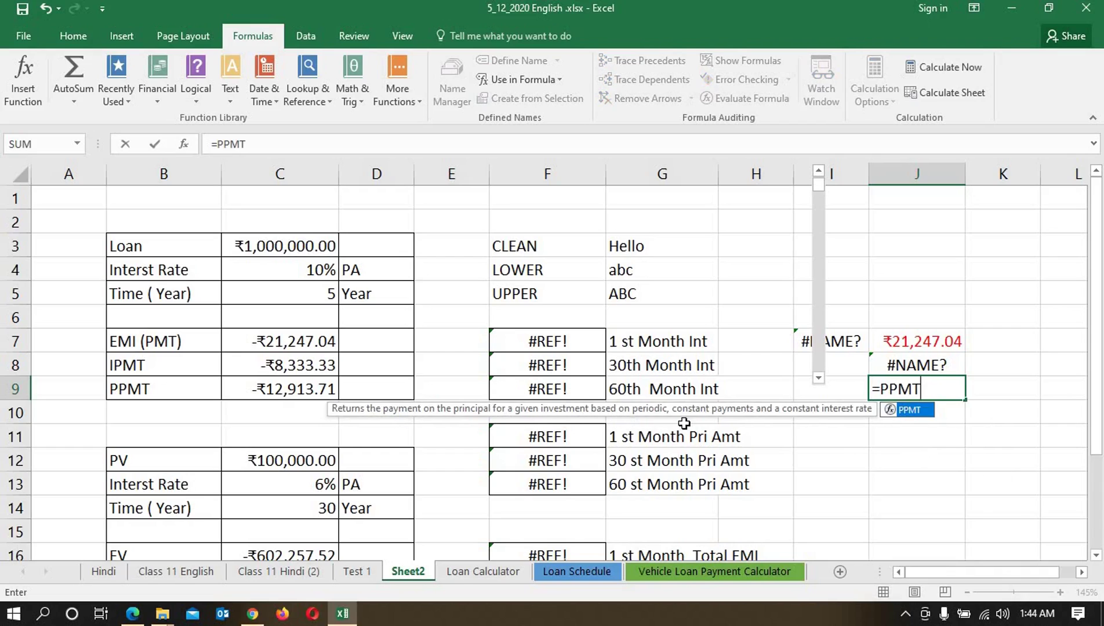
left_click(907, 467)
left_click(919, 390)
Clear the trial formulas from the range I7:J9
left_click(917, 372)
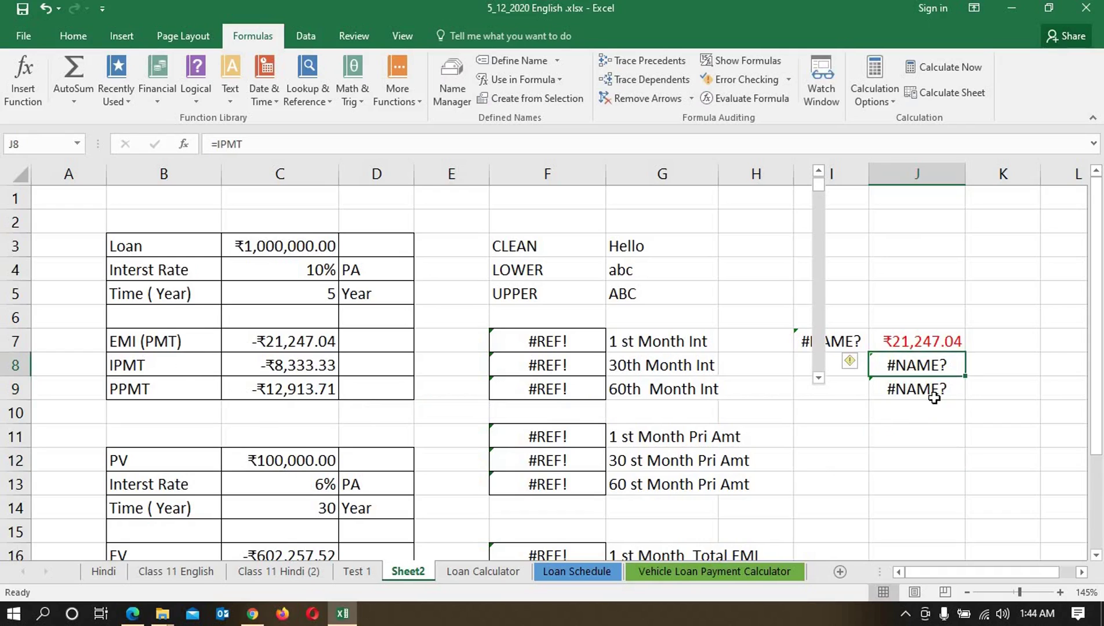
left_click_drag(841, 341, 917, 389)
key("Delete")
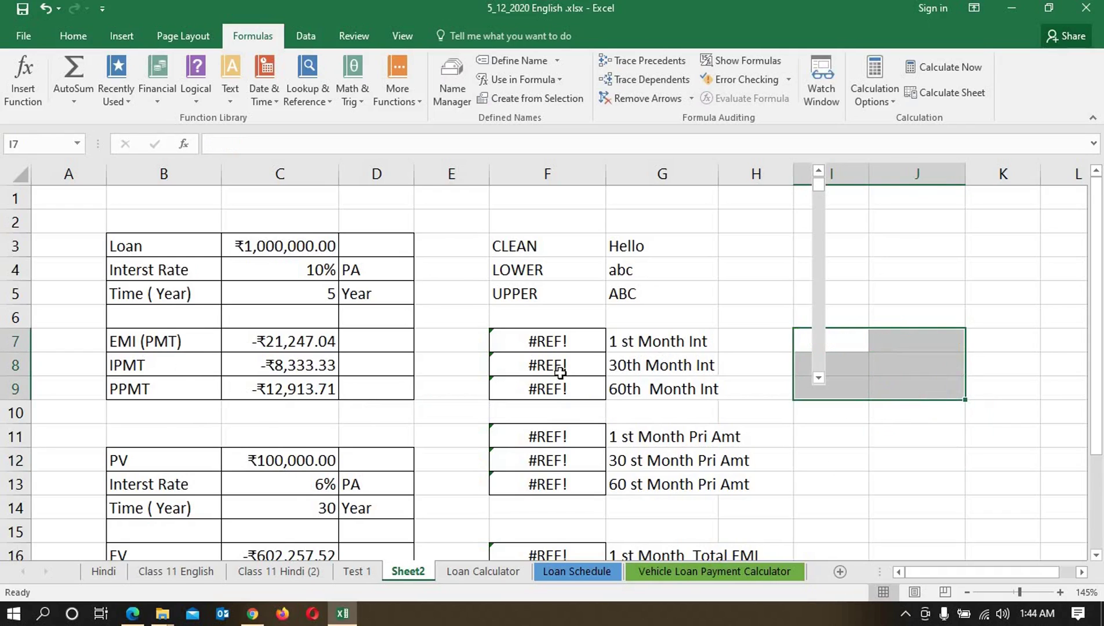
Replace the broken rate reference in the first-month interest formula (IPMT) in F7 with interest rate cell C4
left_click(542, 337)
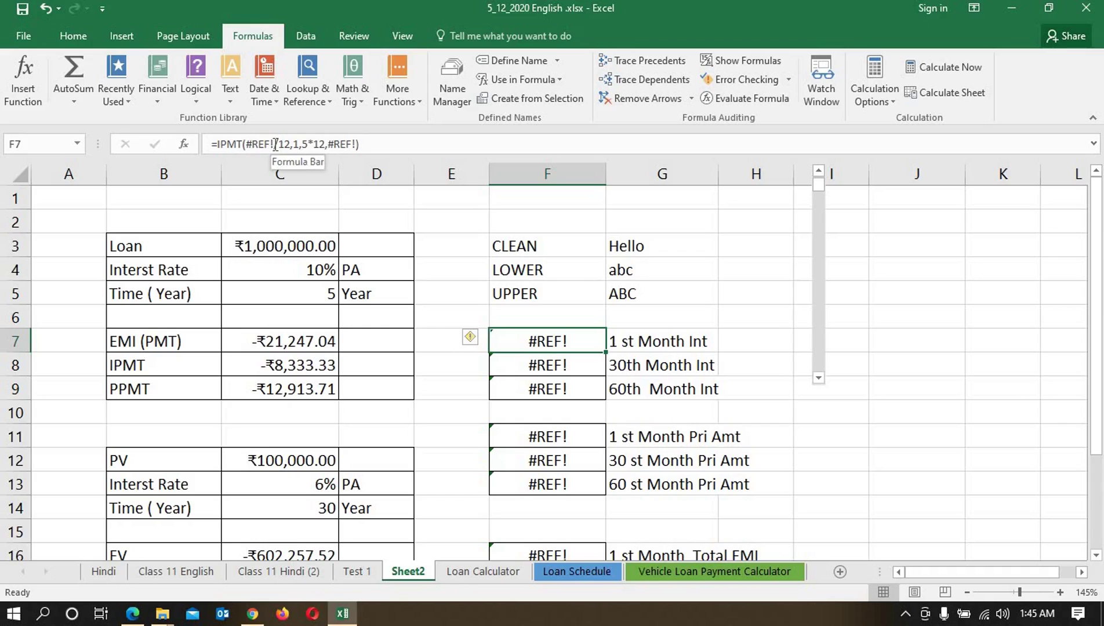
left_click(252, 140)
double_click(251, 143)
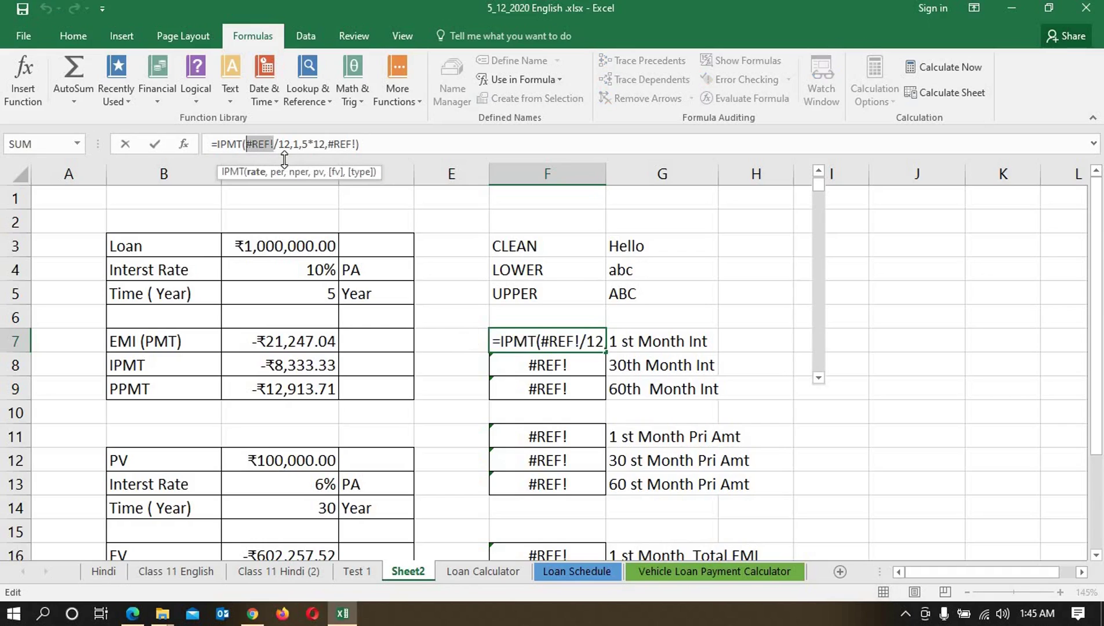
key("Delete")
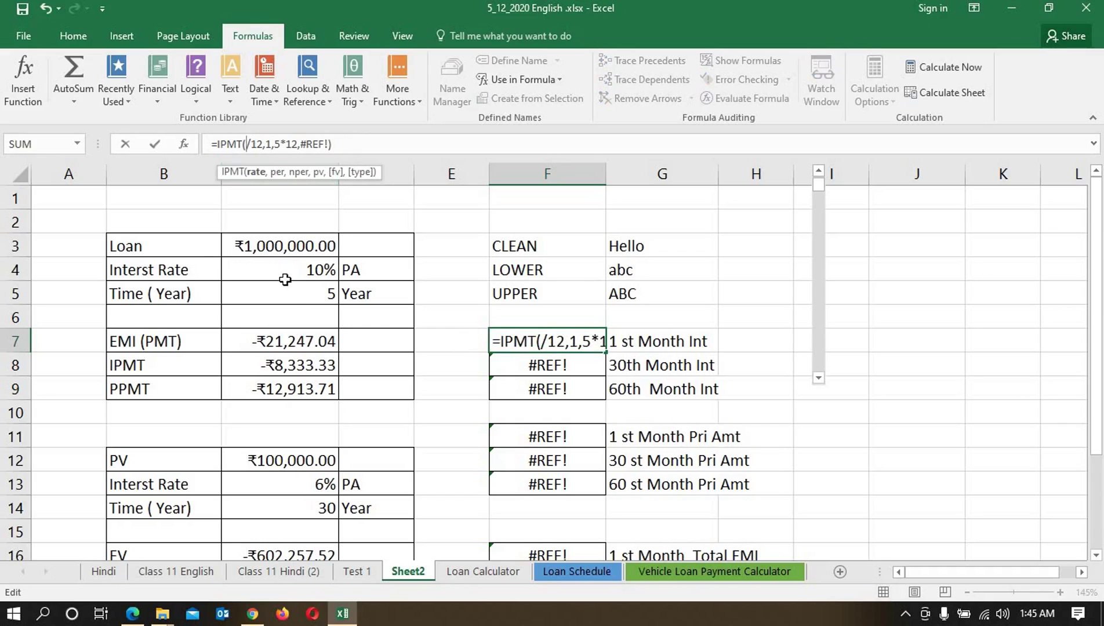
left_click(283, 272)
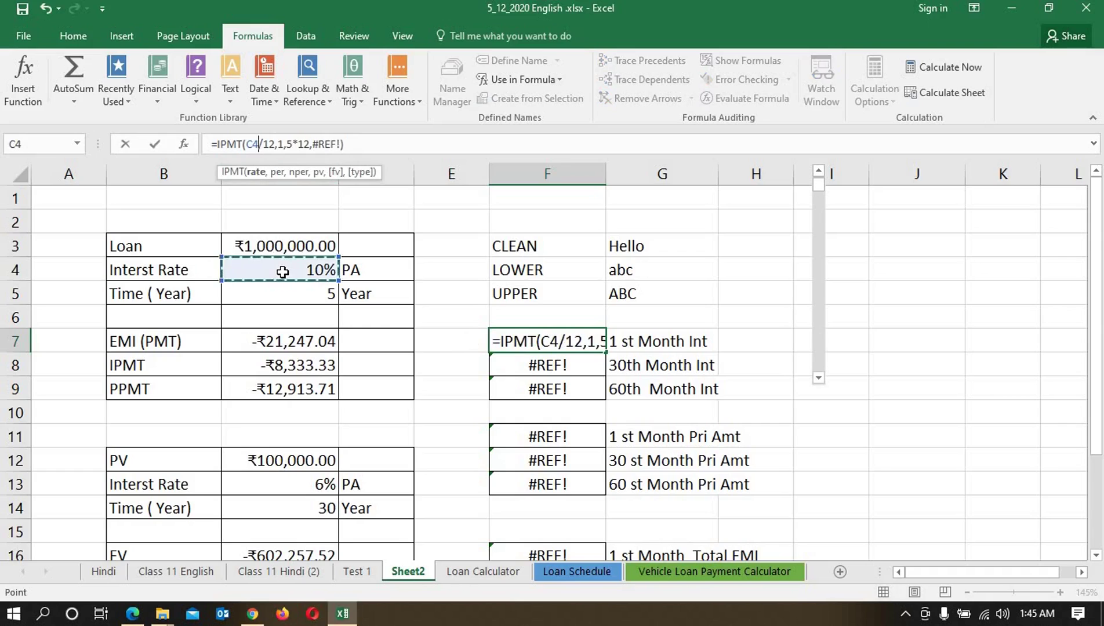
Complete the IPMT formula in F7 with C5*12 as the number of periods and loan amount C3 as the present value
left_click(294, 144)
key("BackSpace")
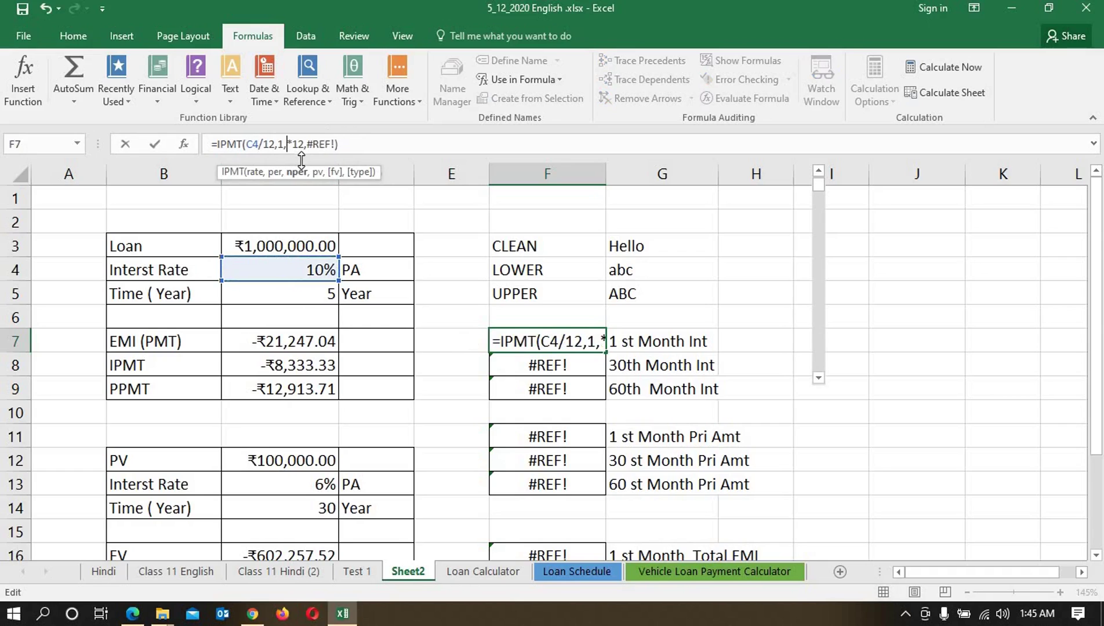
left_click(296, 297)
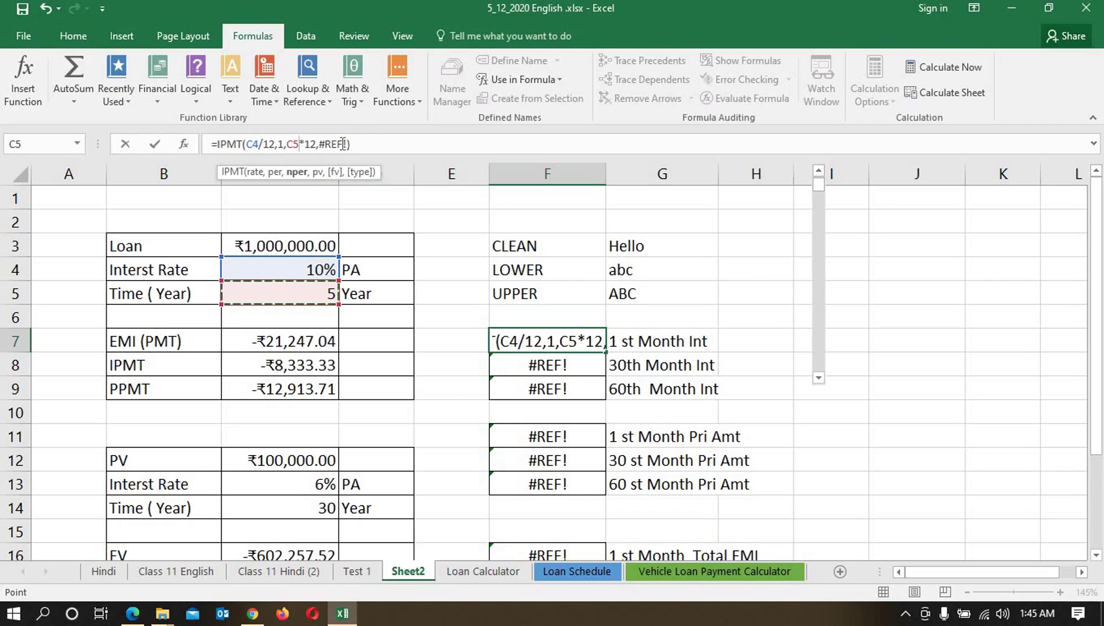
left_click_drag(347, 144, 321, 145)
key("BackSpace")
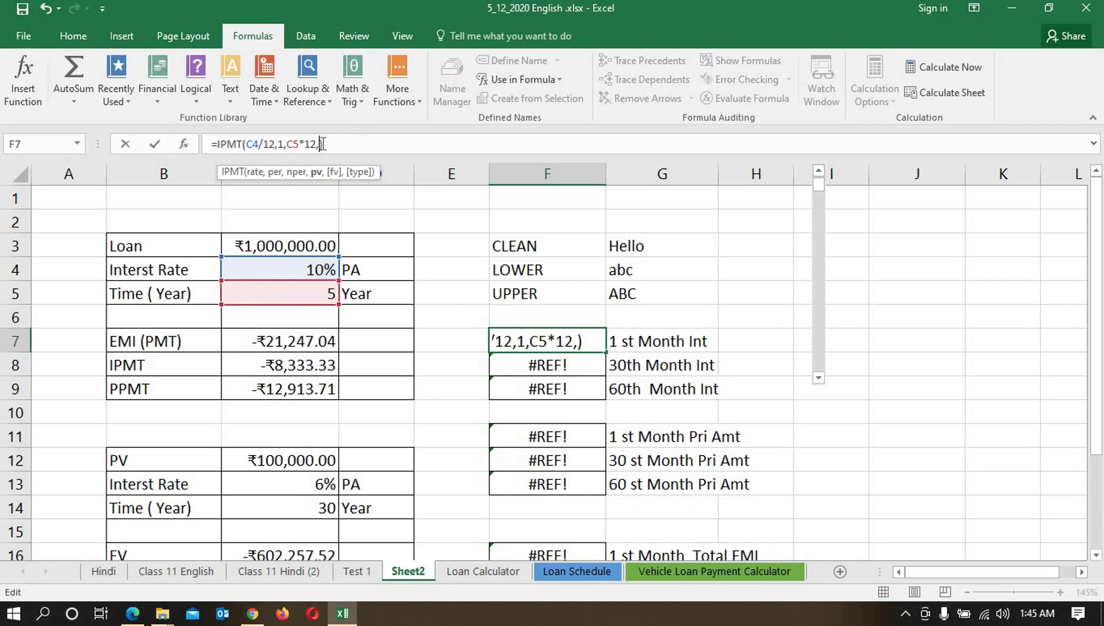
left_click(313, 248)
key("Return")
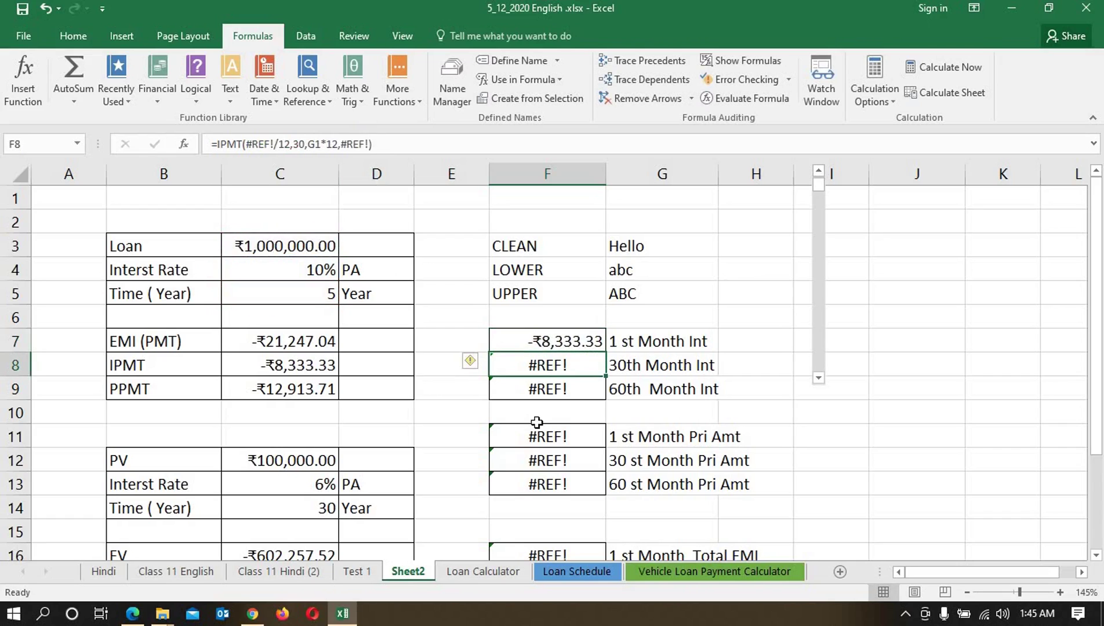
left_click(279, 365)
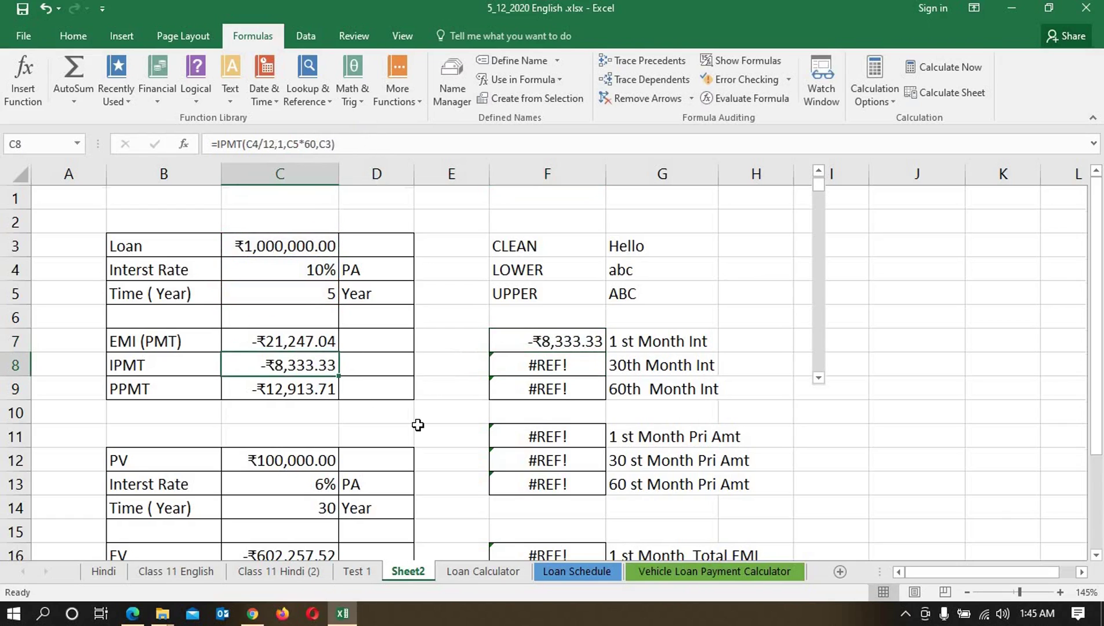
scroll(418, 423, "down", 1)
scroll(561, 413, "up", 1)
In the first-month principal formula (PPMT) in F11, set the rate reference to C4 and the number of periods to C5*12
left_click(565, 439)
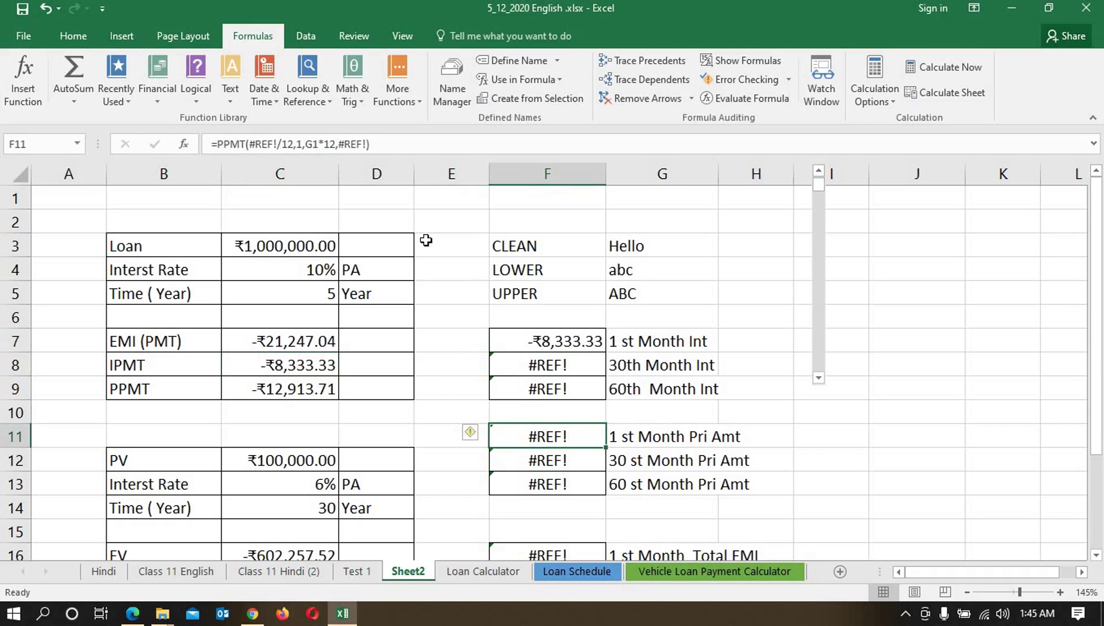
left_click(279, 143)
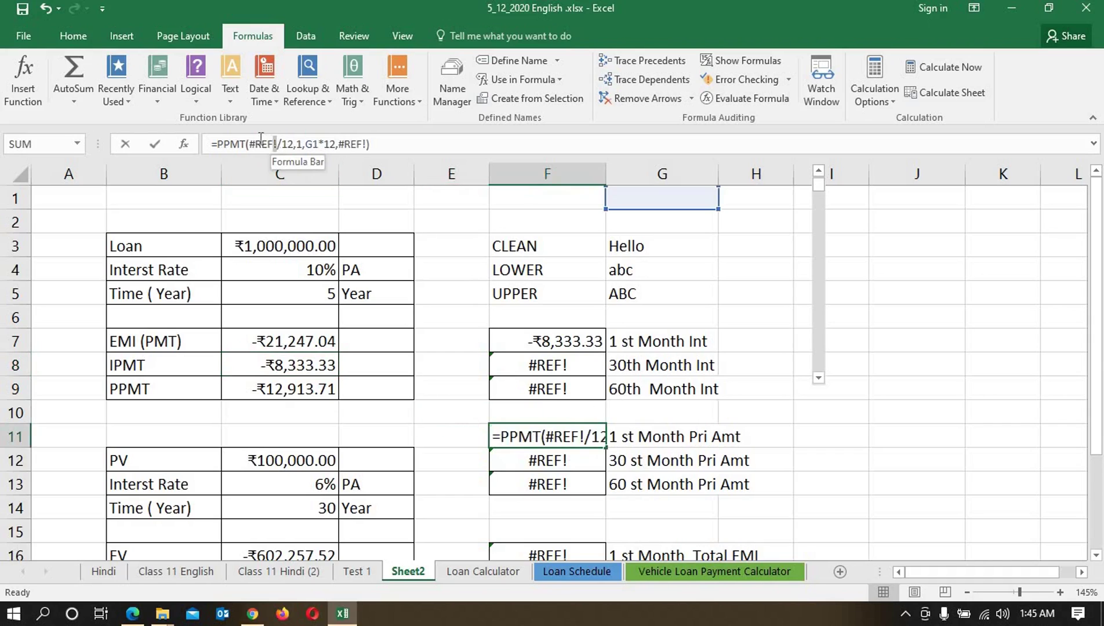
left_click_drag(277, 143, 249, 139)
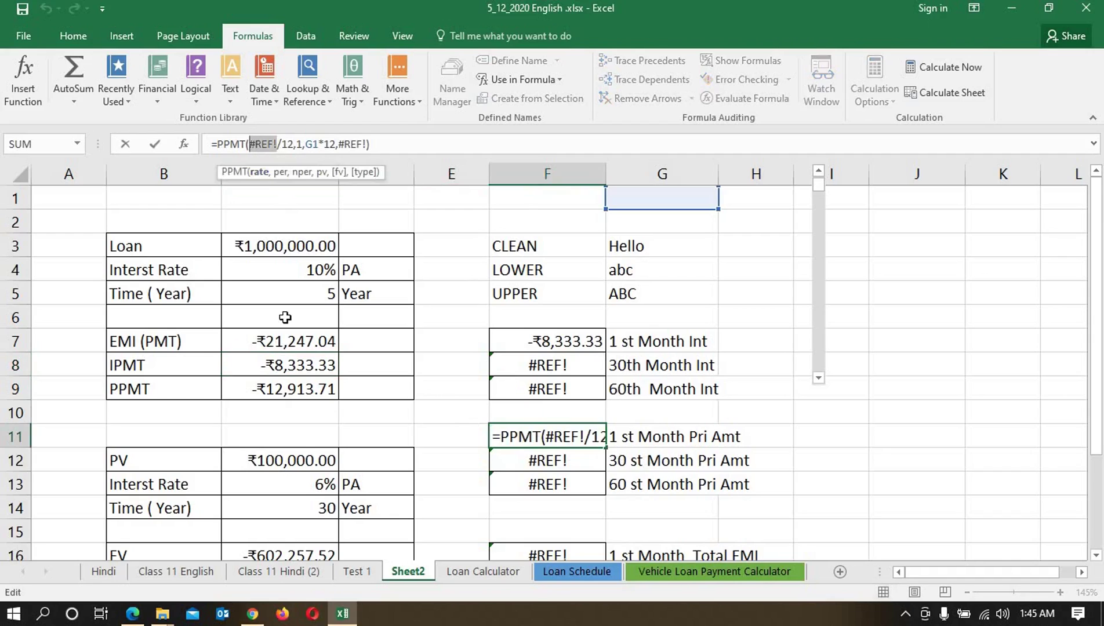
left_click(313, 270)
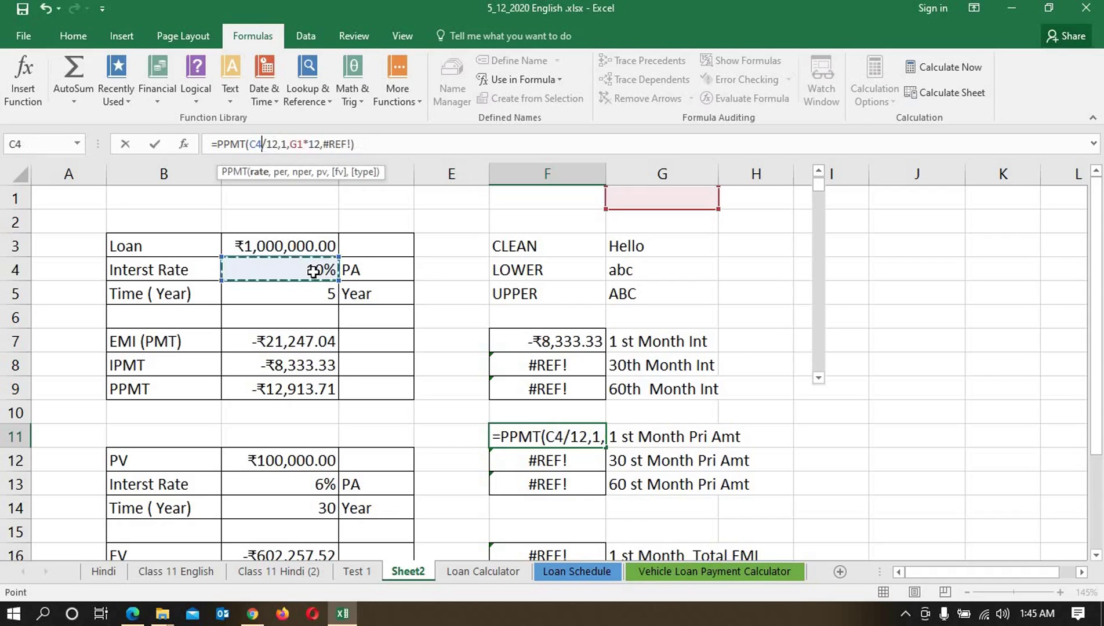
left_click(303, 145)
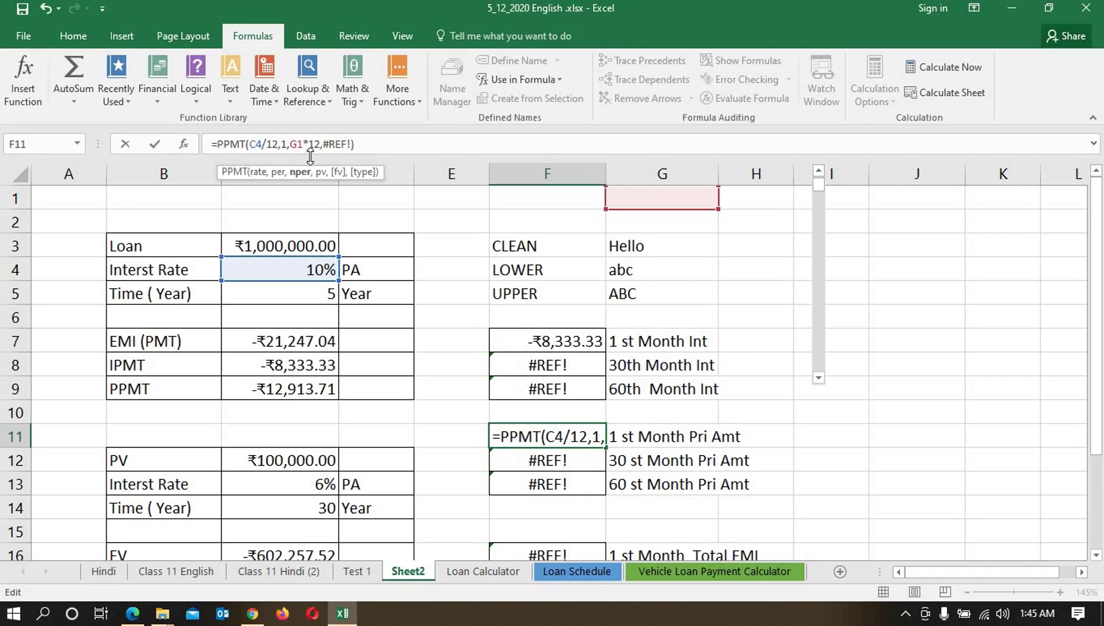
key("BackSpace")
key("BackSpace")
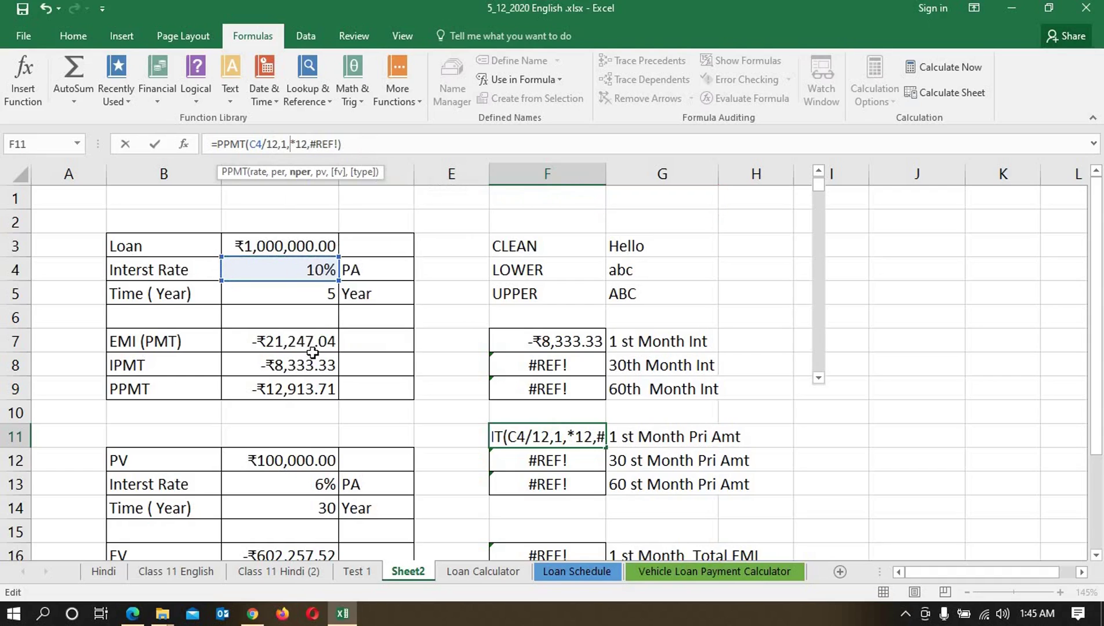
left_click(312, 294)
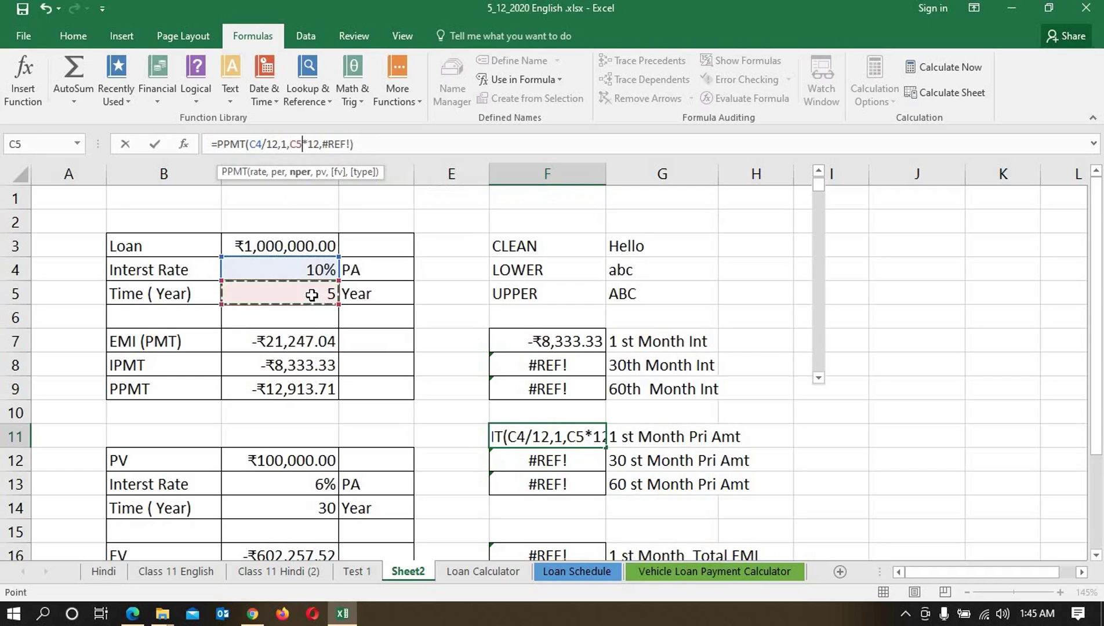
Complete the PPMT formula in F11 with loan amount C3 as the present value
left_click(350, 145)
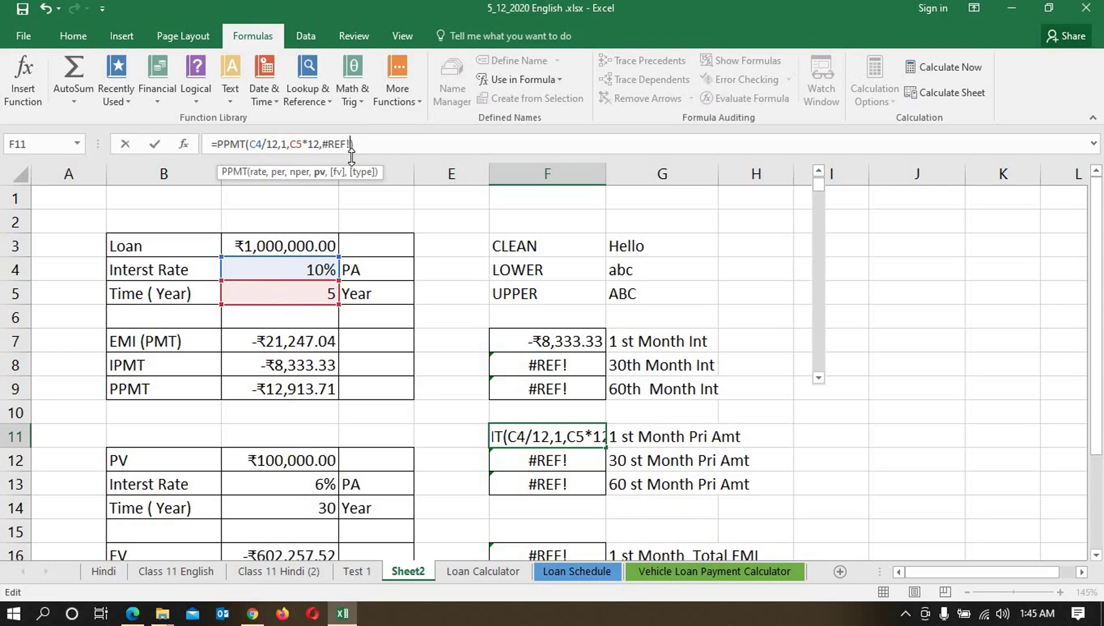
key("BackSpace")
key("BackSpace")
key("BackSpace")
key("BackSpace")
key("BackSpace")
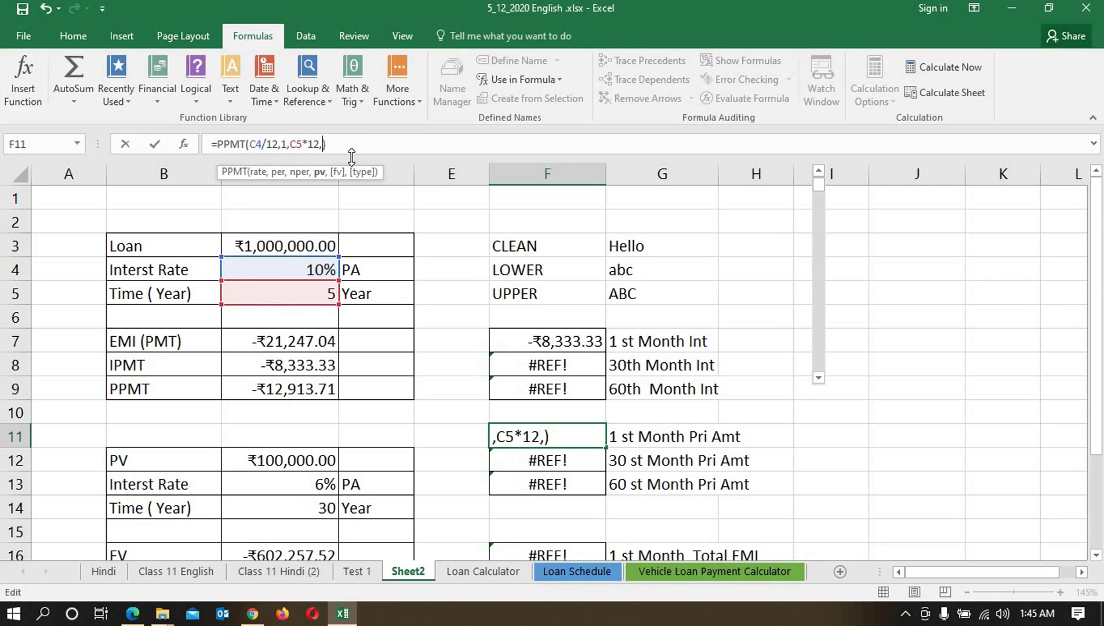
left_click(316, 240)
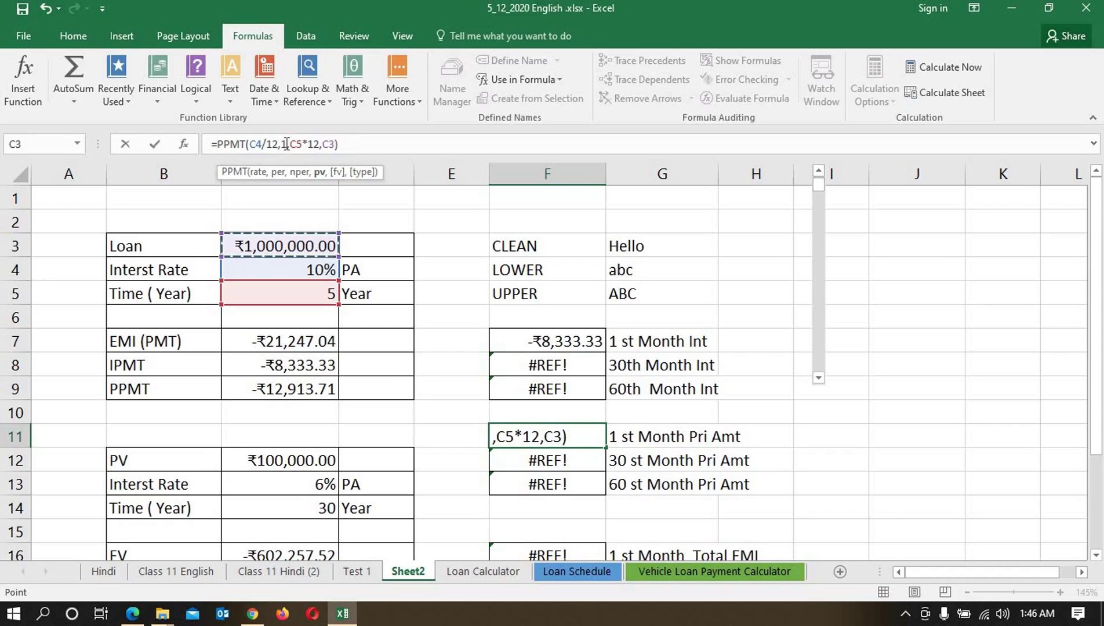
left_click(363, 144)
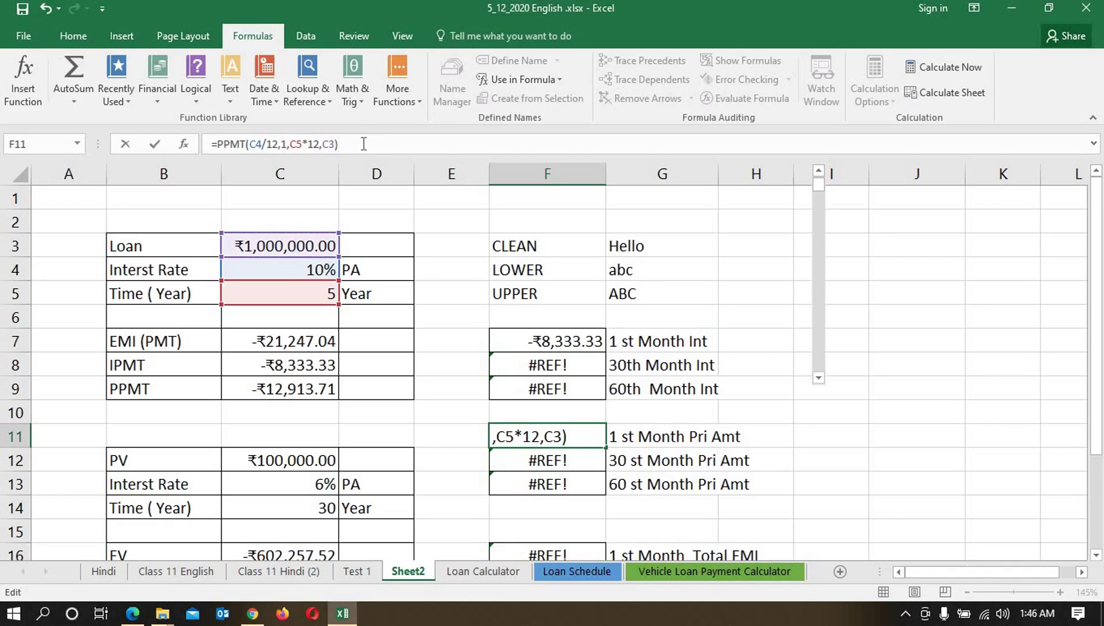
key("Return")
left_click(884, 408)
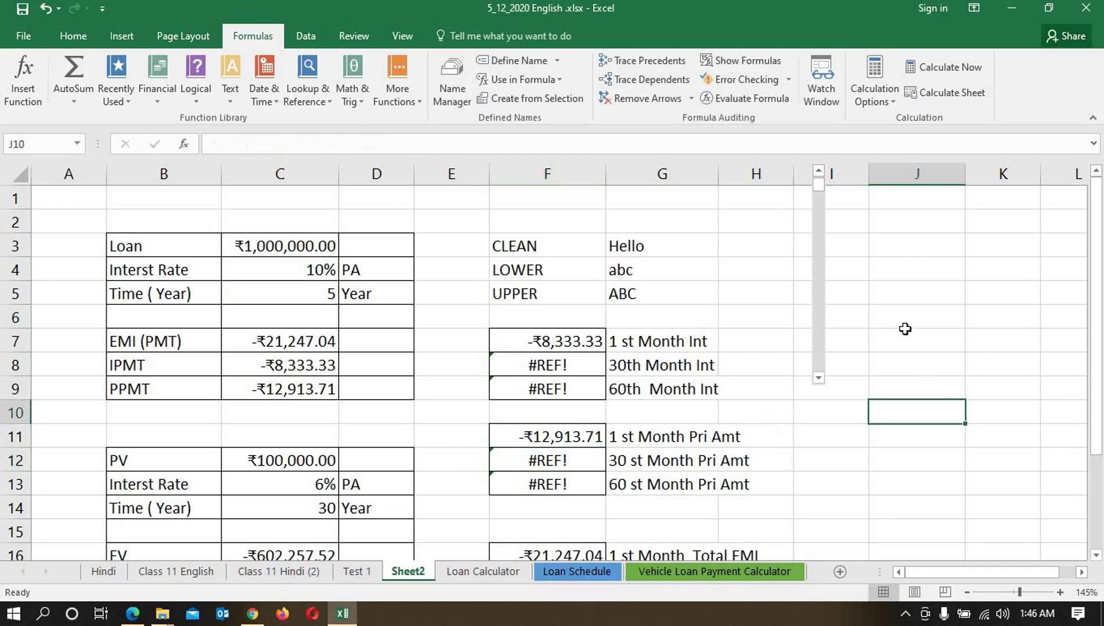
Start an IPMT formula in cell J7 to show its argument list, and erase it back to the equals sign
left_click(911, 342)
type("=")
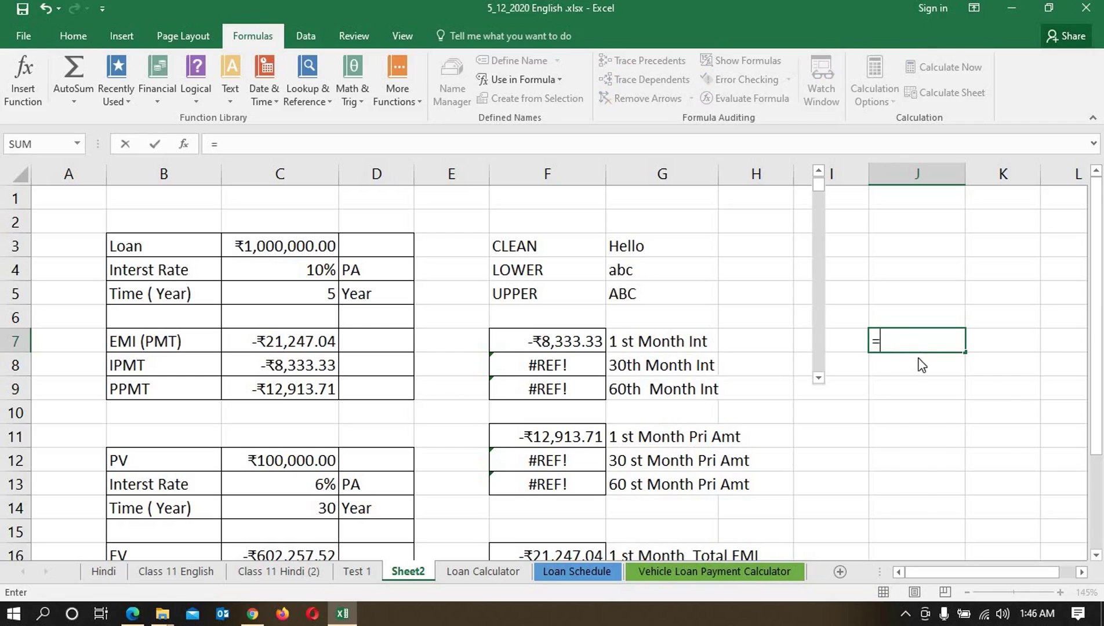
type("p")
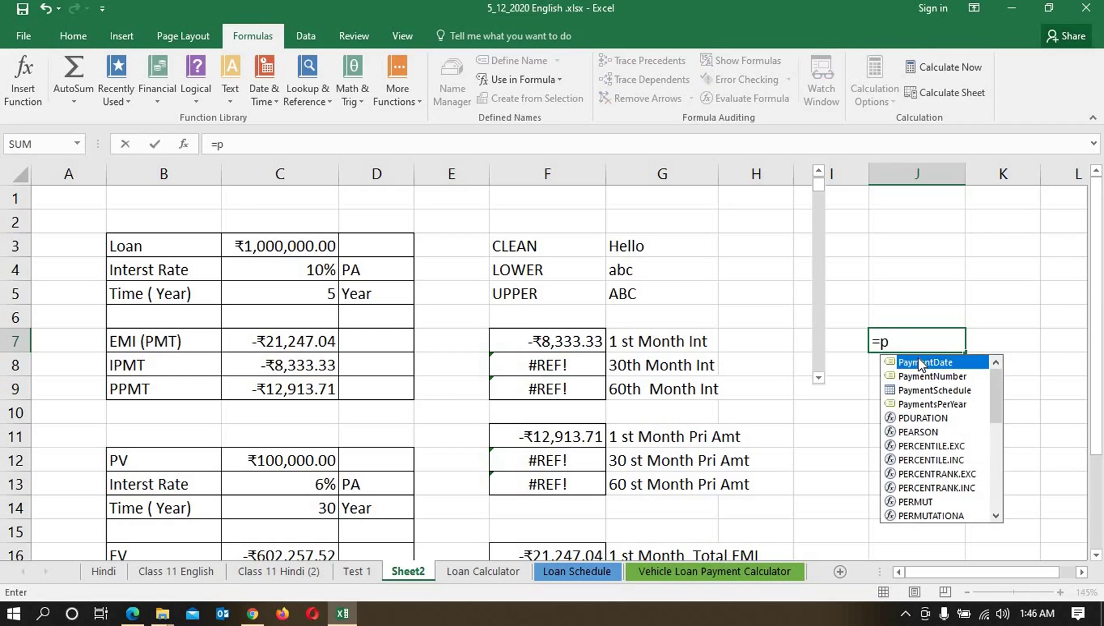
key("BackSpace")
type("ip")
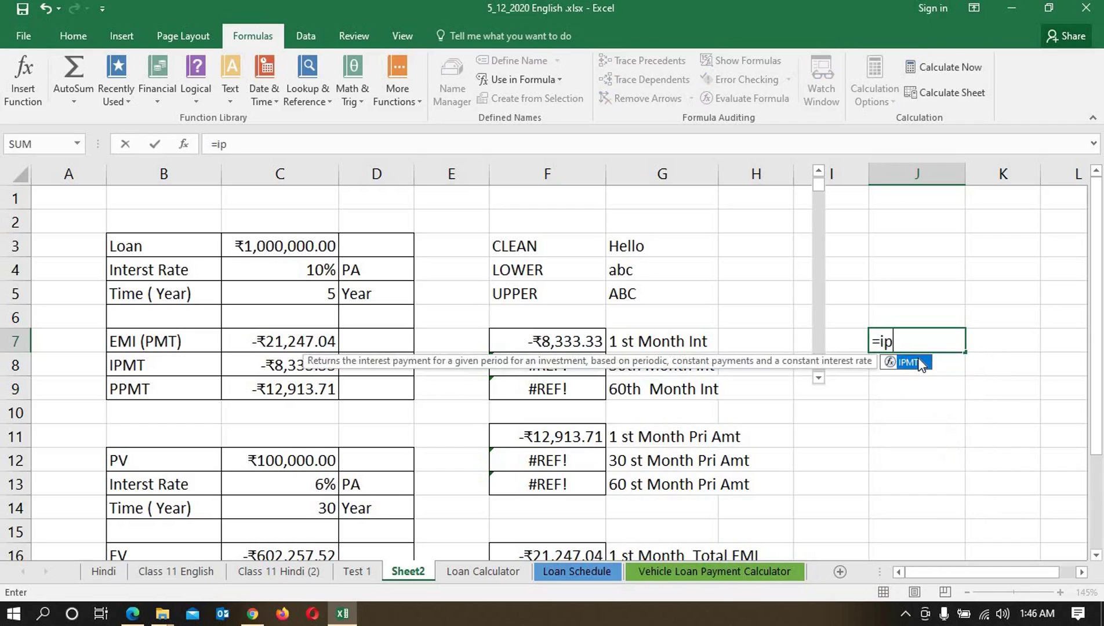
type("mt(")
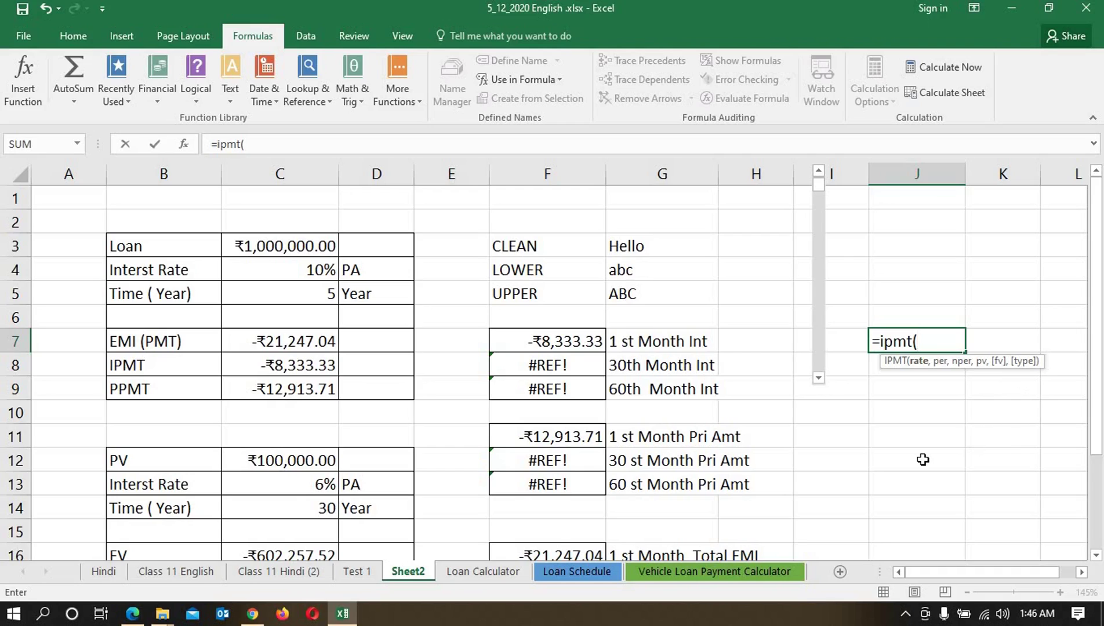
key("BackSpace")
key("BackSpace")
key("BackSpace")
key("BackSpace")
key("BackSpace")
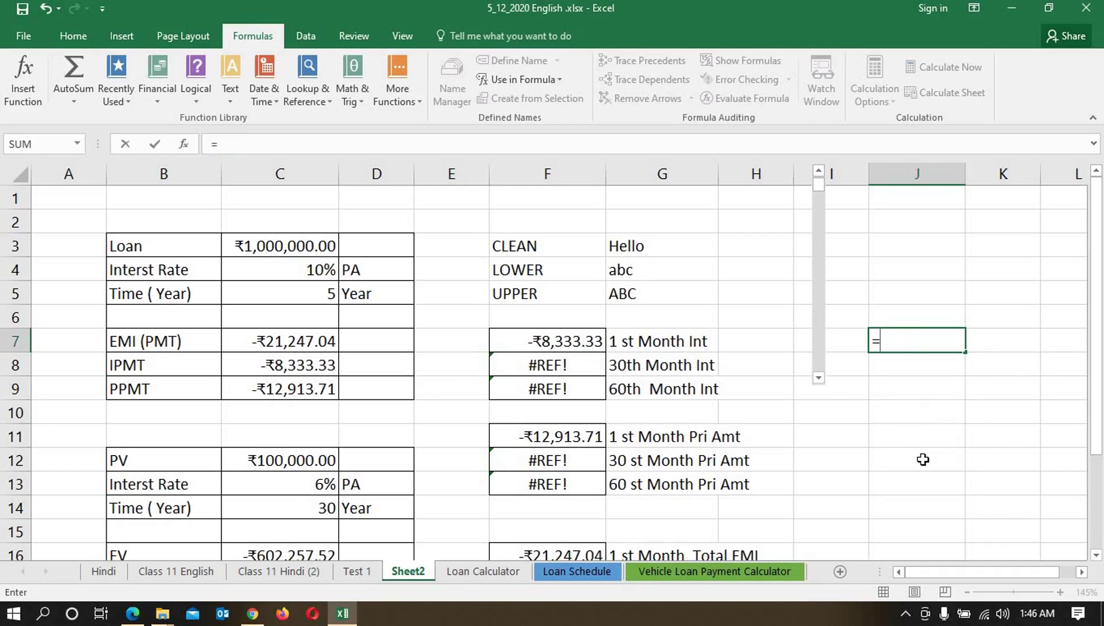
Start a PPMT formula in J7 to show its argument list, and erase it without entering any arguments
type("PPMT")
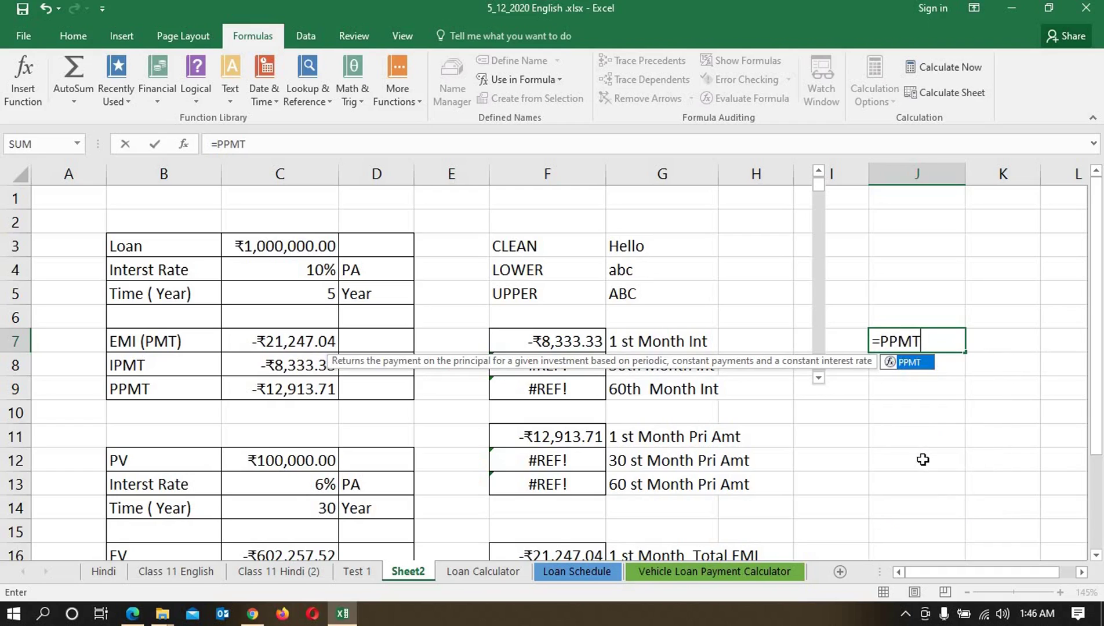
type("(")
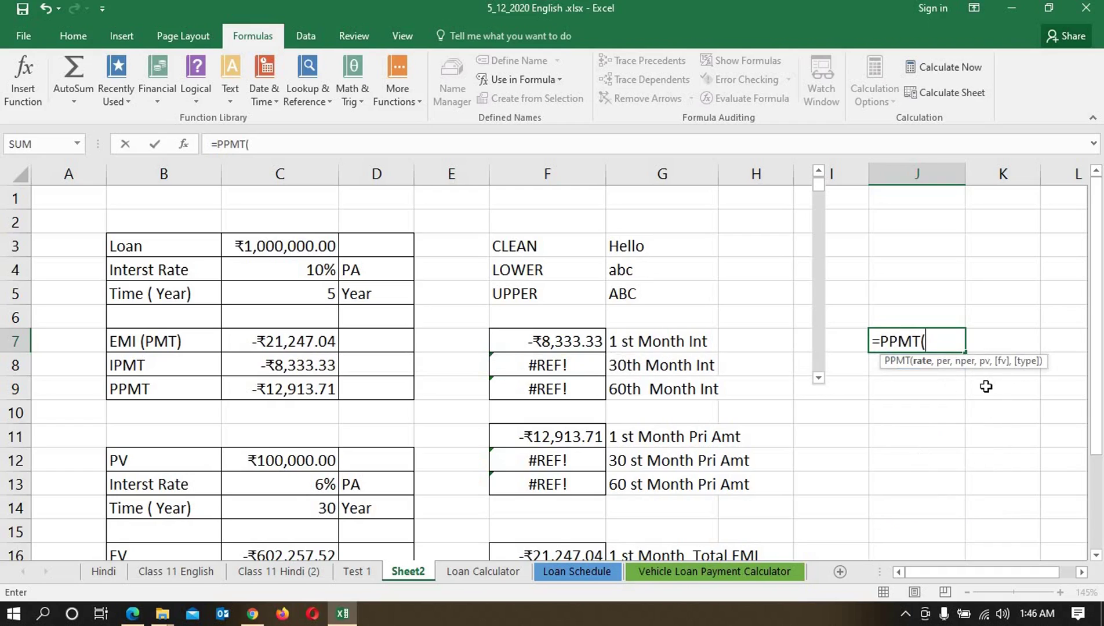
key("BackSpace")
key("BackSpace")
key("BackSpace")
key("BackSpace")
key("BackSpace")
key("BackSpace")
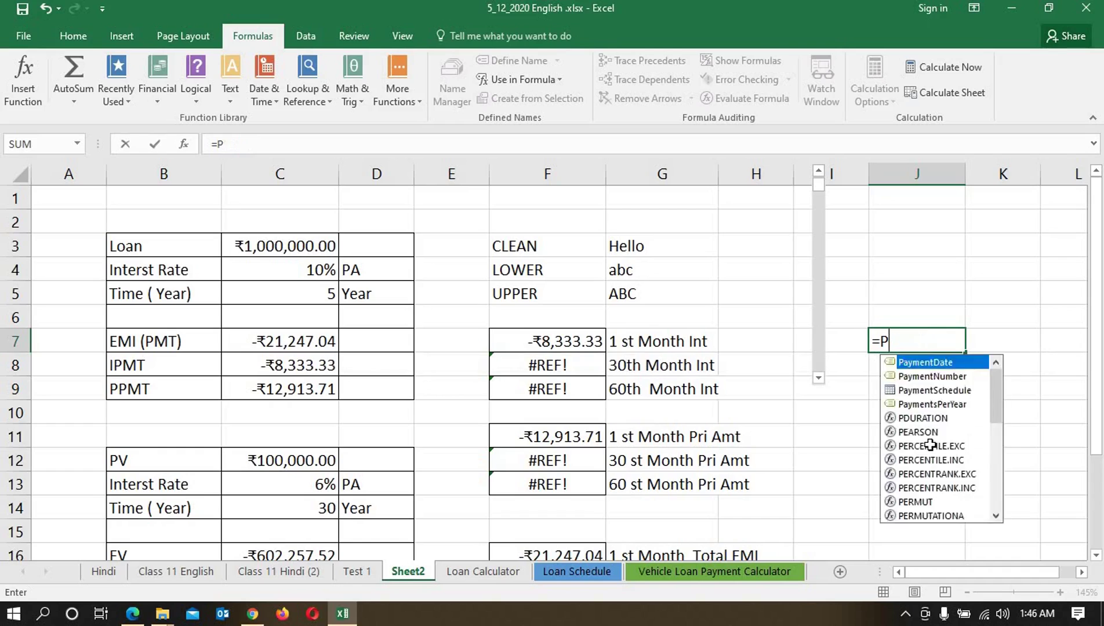
Copy the first-month interest formula from F7 down to the 30th- and 60th-month cells F8 and F9
left_click(552, 367)
left_click(598, 347)
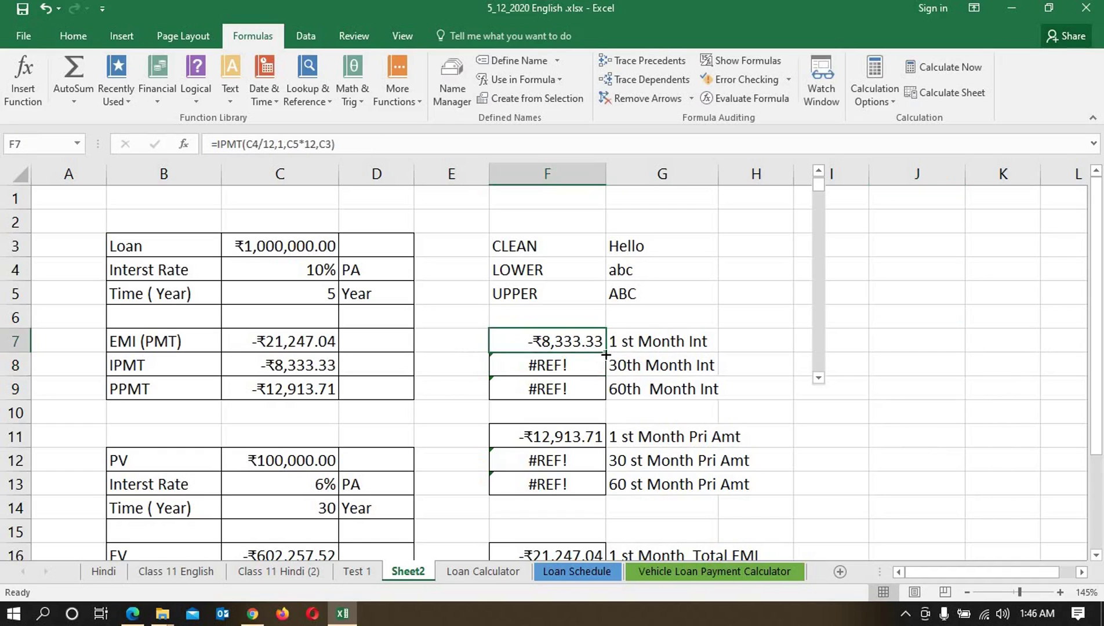
left_click_drag(605, 353, 578, 410)
Correct the references in the 30th-month interest formula in F8 to rate C4, term C5 and loan amount C3
left_click(565, 371)
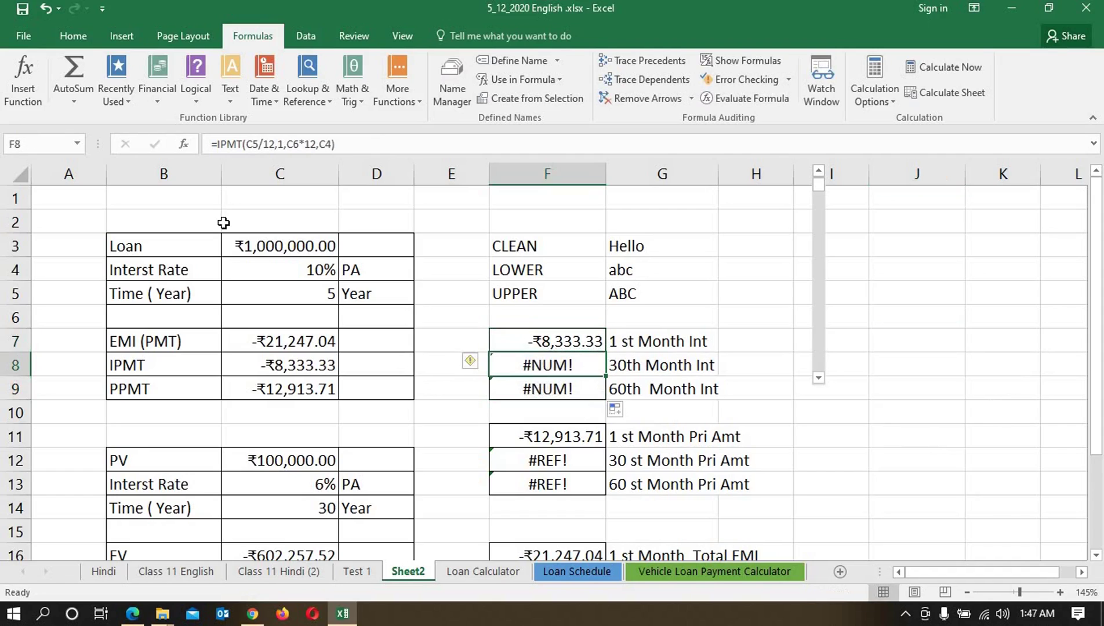
left_click(261, 145)
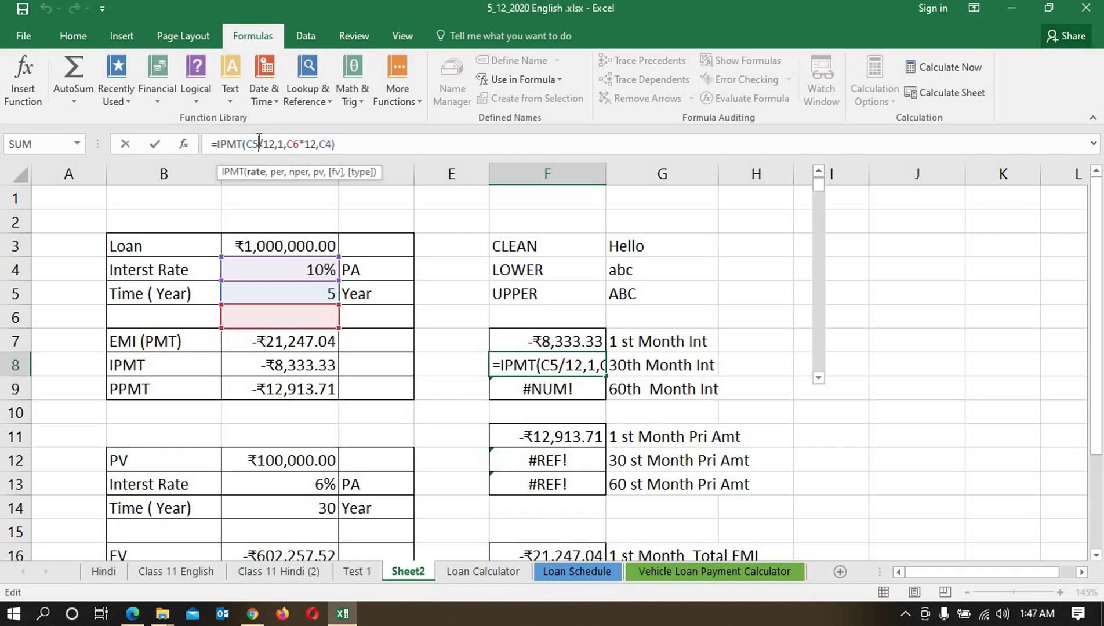
key("BackSpace")
type("4")
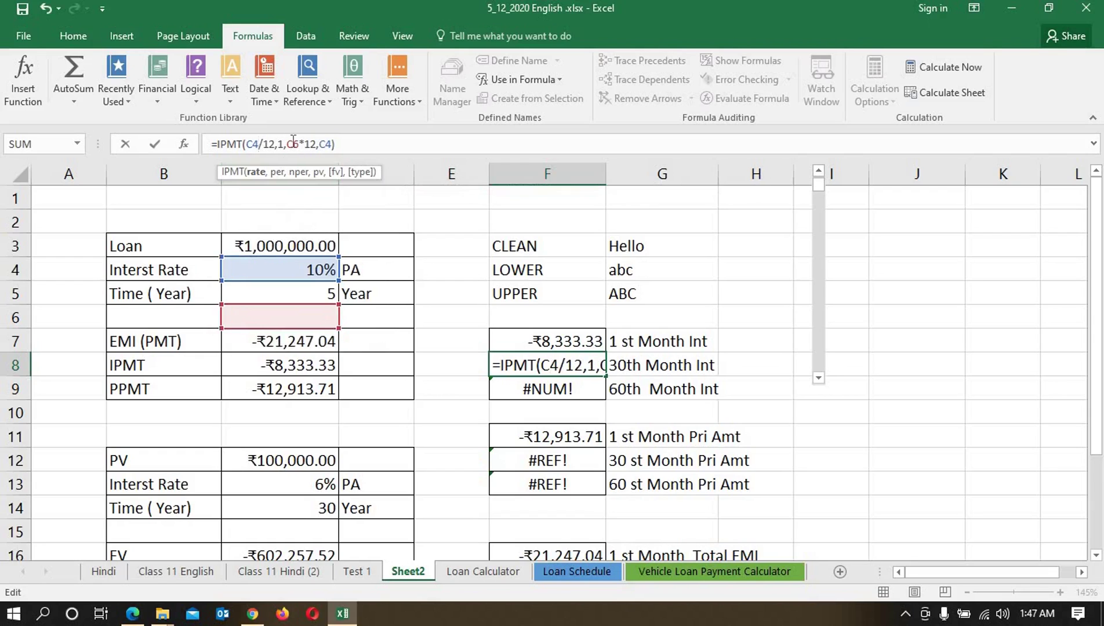
left_click(298, 144)
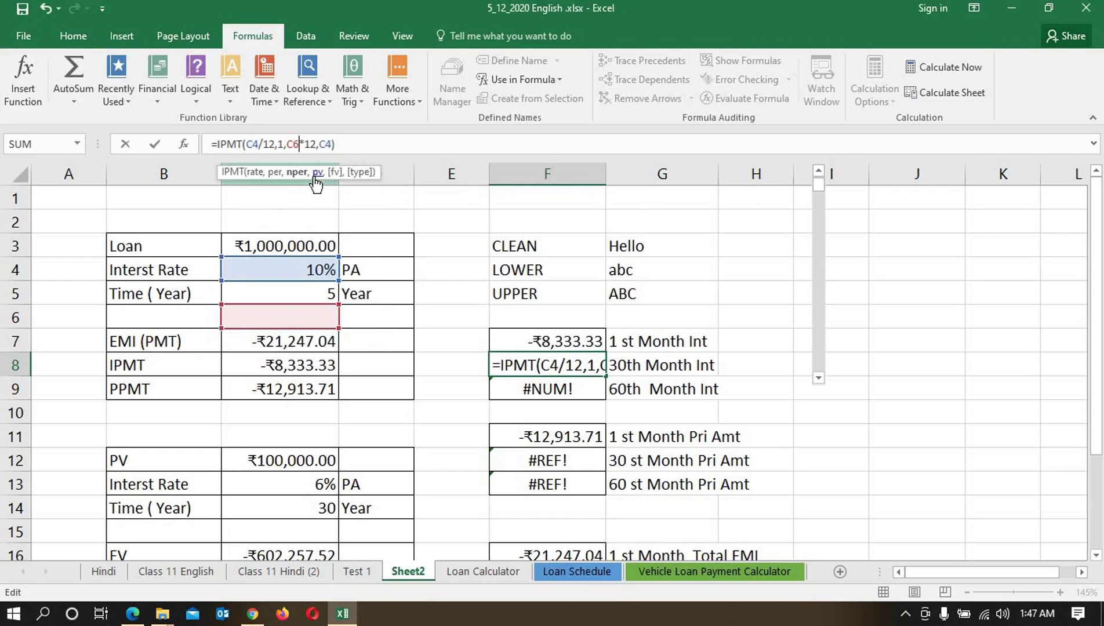
key("BackSpace")
type("5")
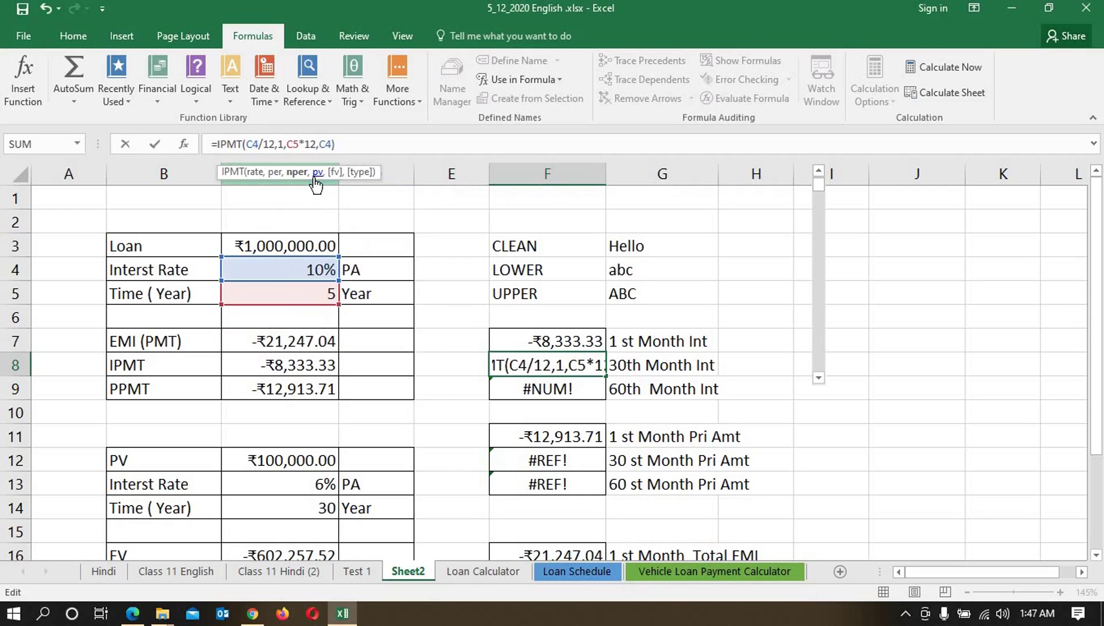
left_click(332, 143)
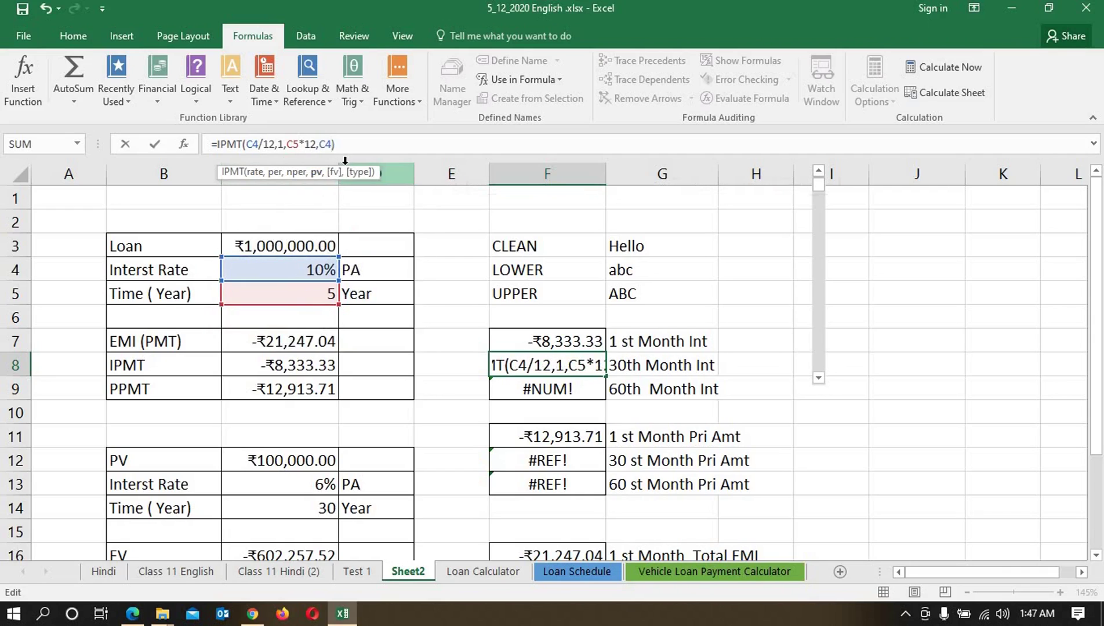
key("BackSpace")
type("3")
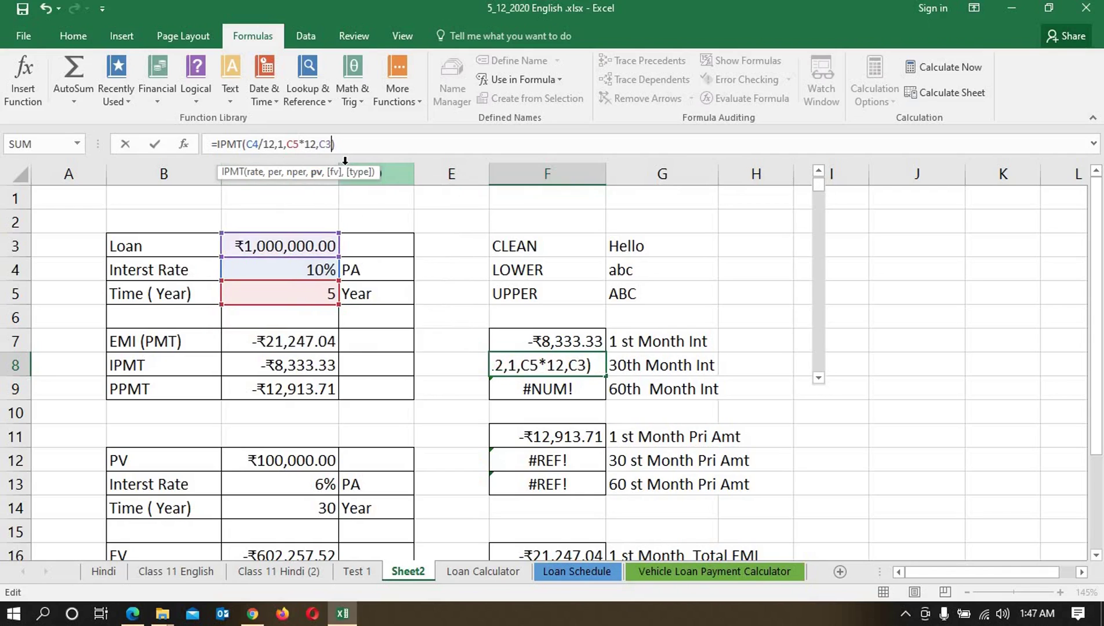
key("Return")
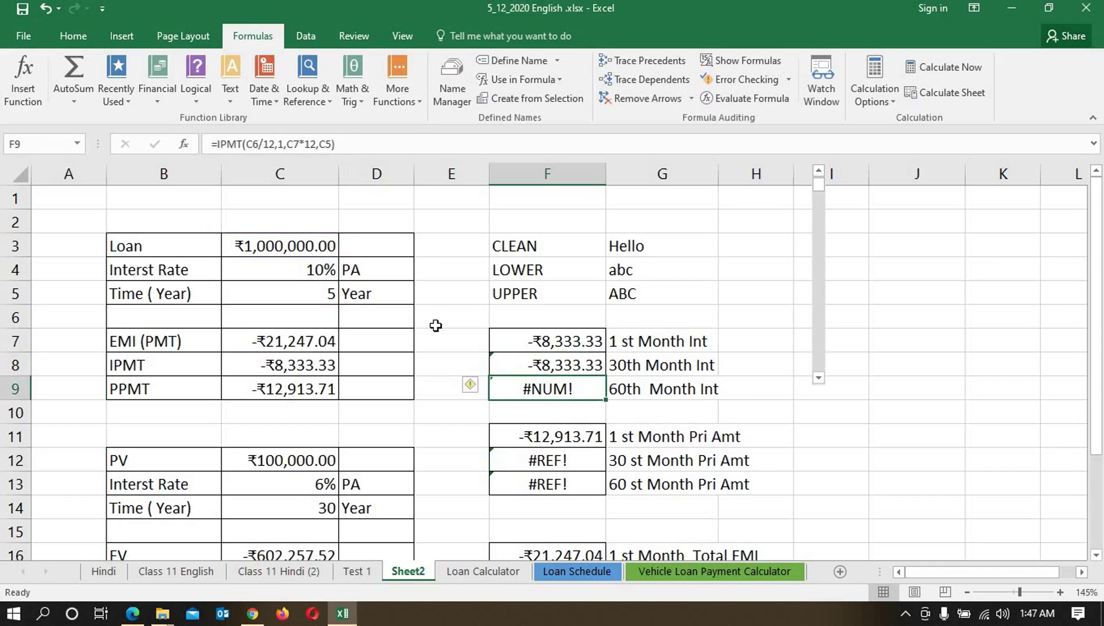
Set the period argument of the IPMT formula in F8 to 30
left_click(526, 364)
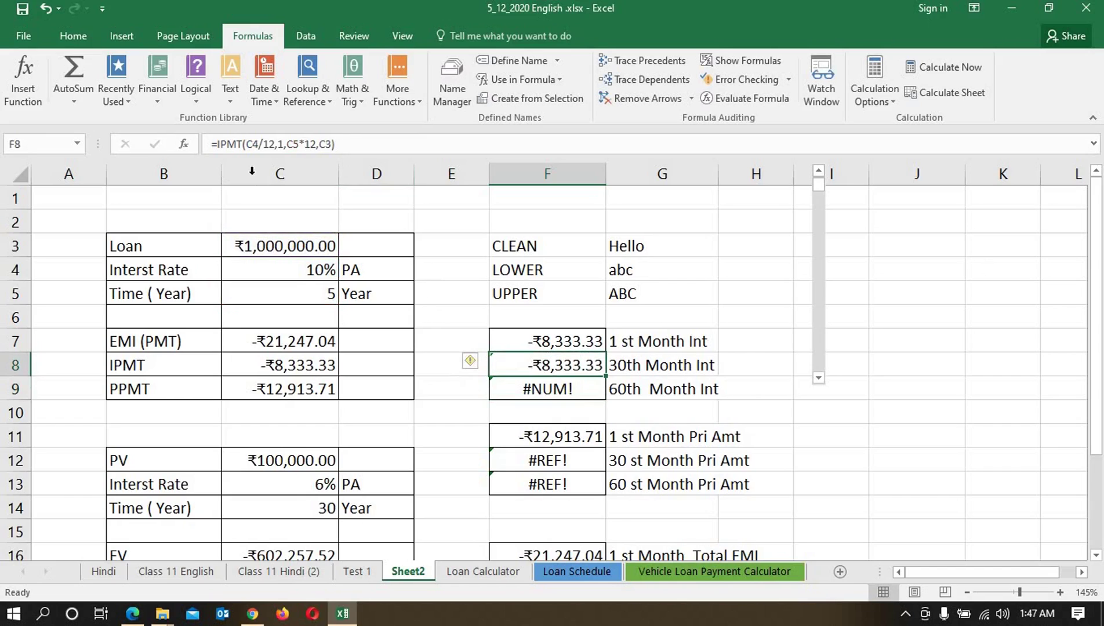
left_click(284, 143)
key("BackSpace")
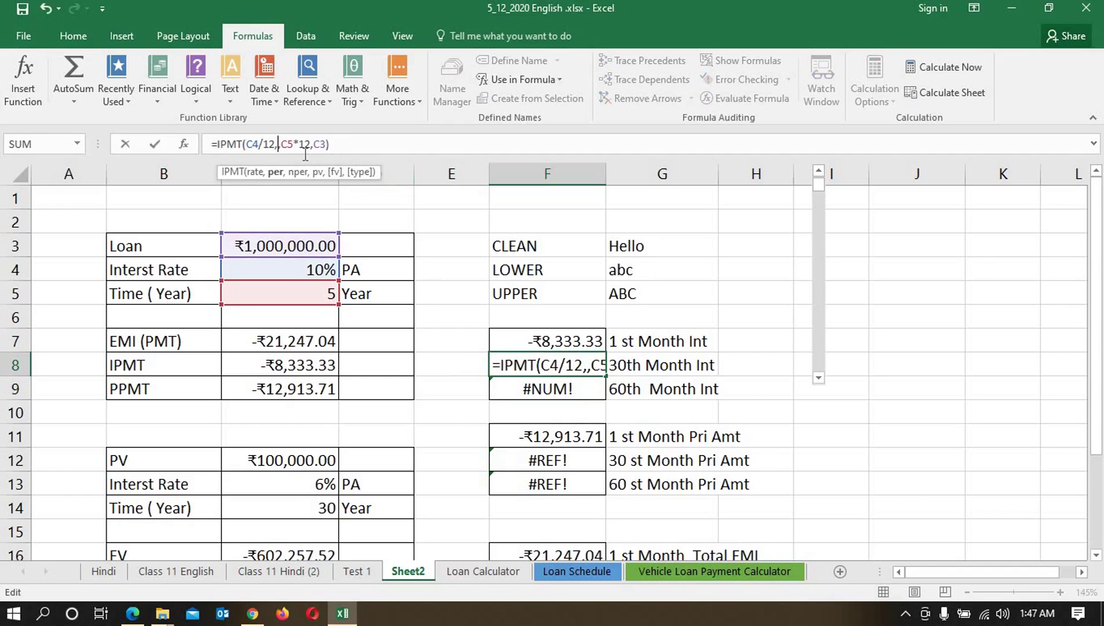
type("30")
key("Return")
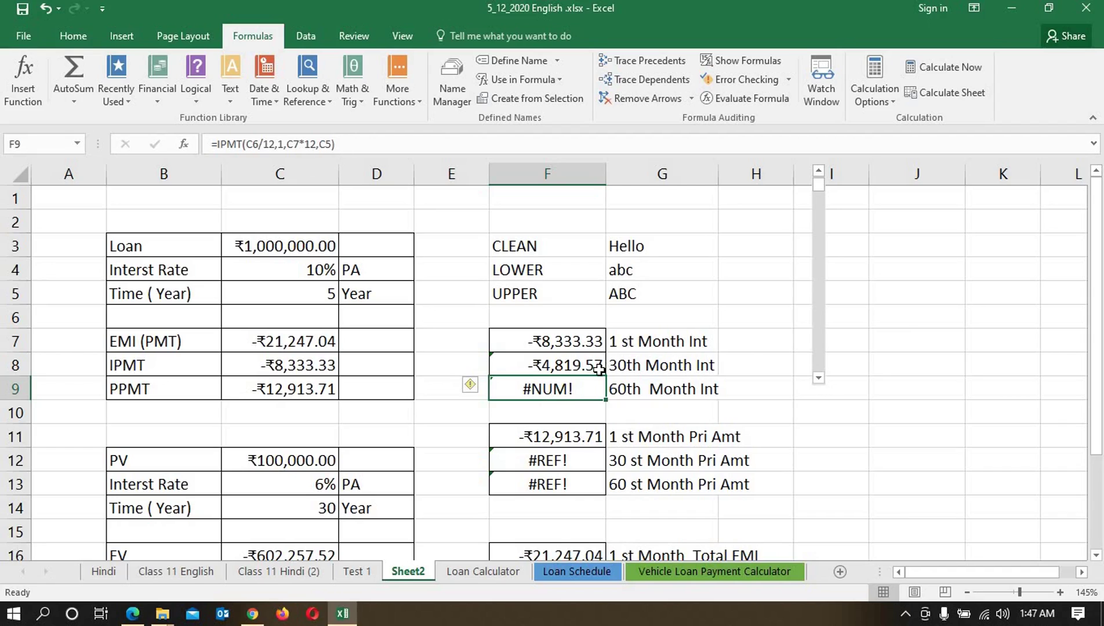
Correct the 60th-month IPMT formula in F9 to take its rate from C4 and its term from C5
left_click(261, 143)
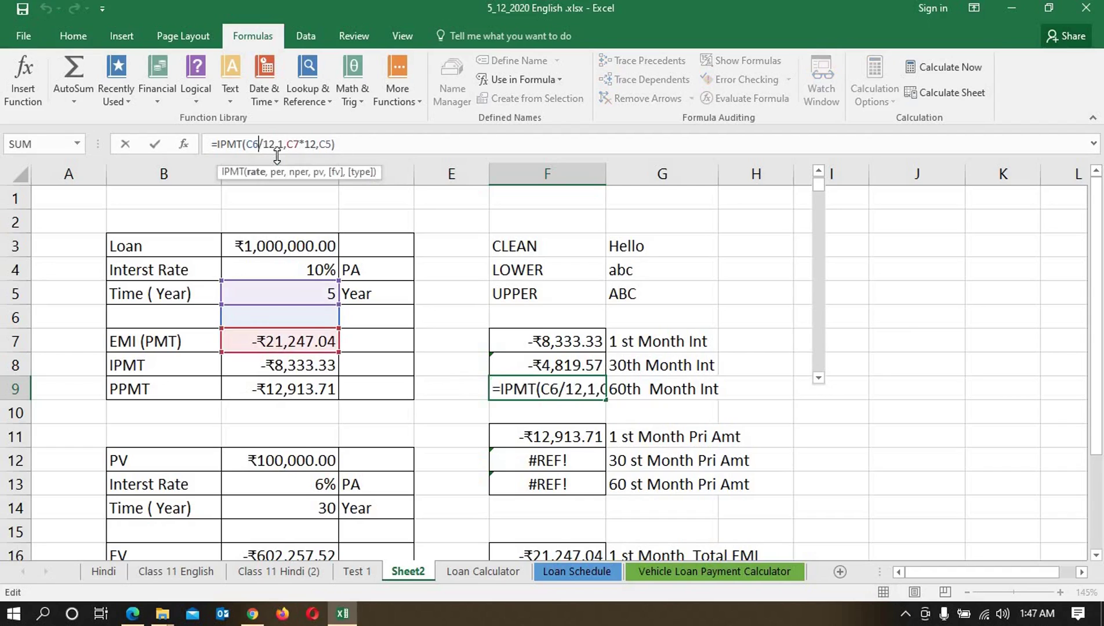
key("BackSpace")
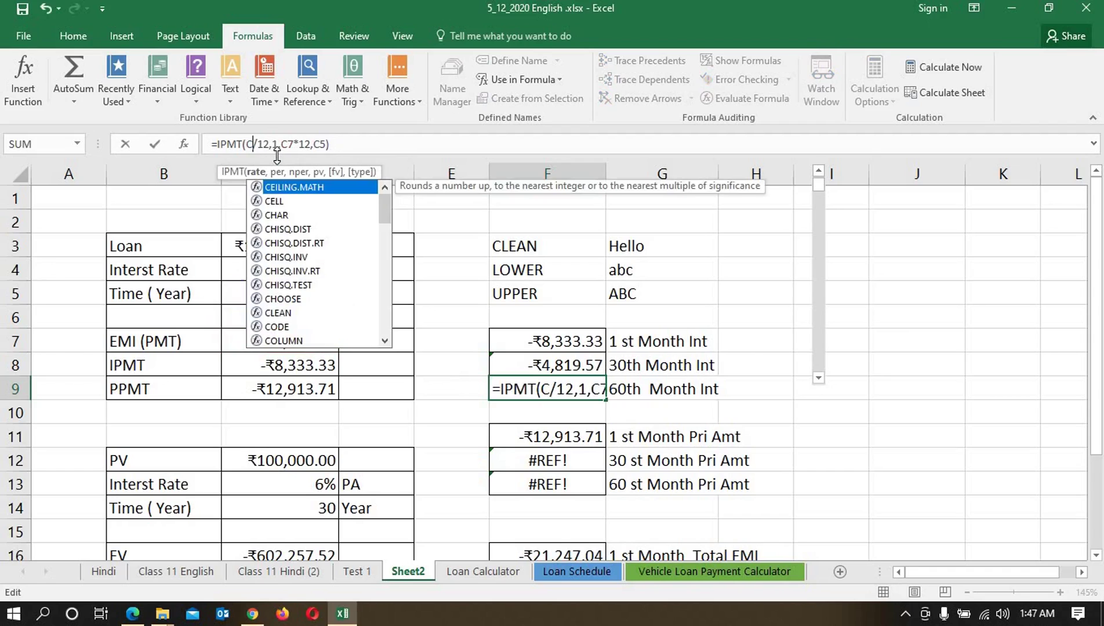
type("4")
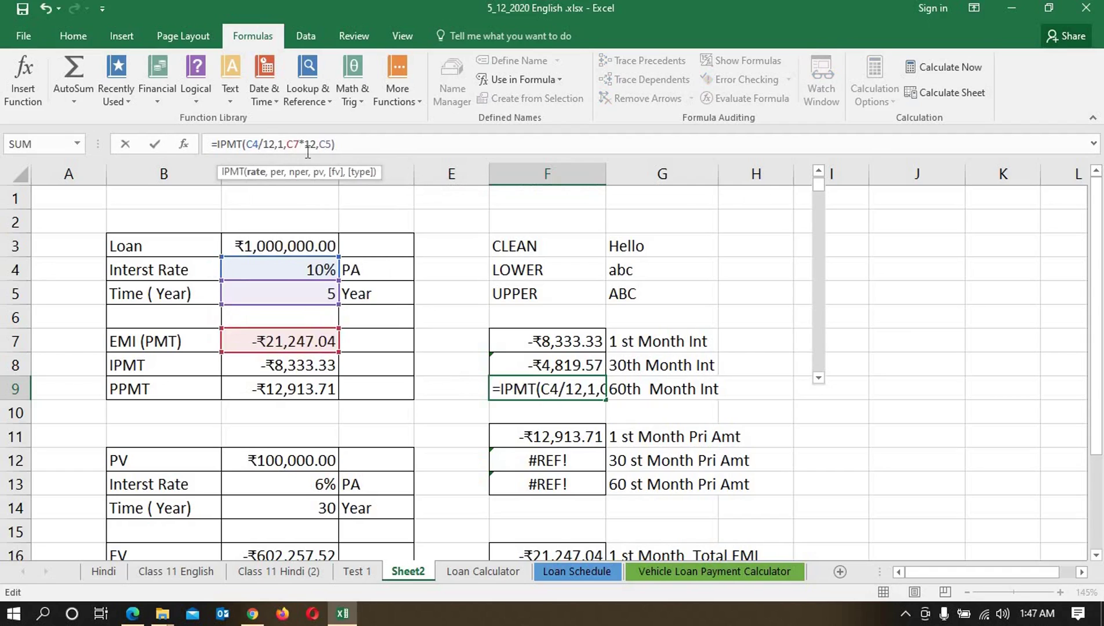
left_click(300, 145)
key("BackSpace")
type("5")
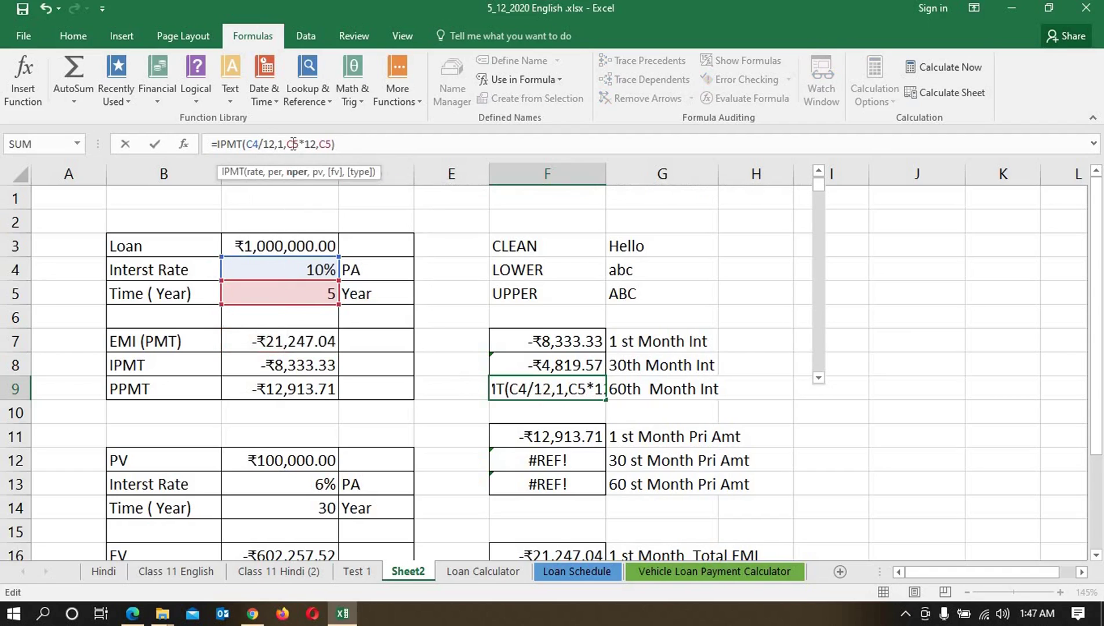
Set the period to 60 and the loan amount reference to C3 in the 60th-month interest formula
left_click(284, 144)
key("BackSpace")
type("60")
left_click(338, 144)
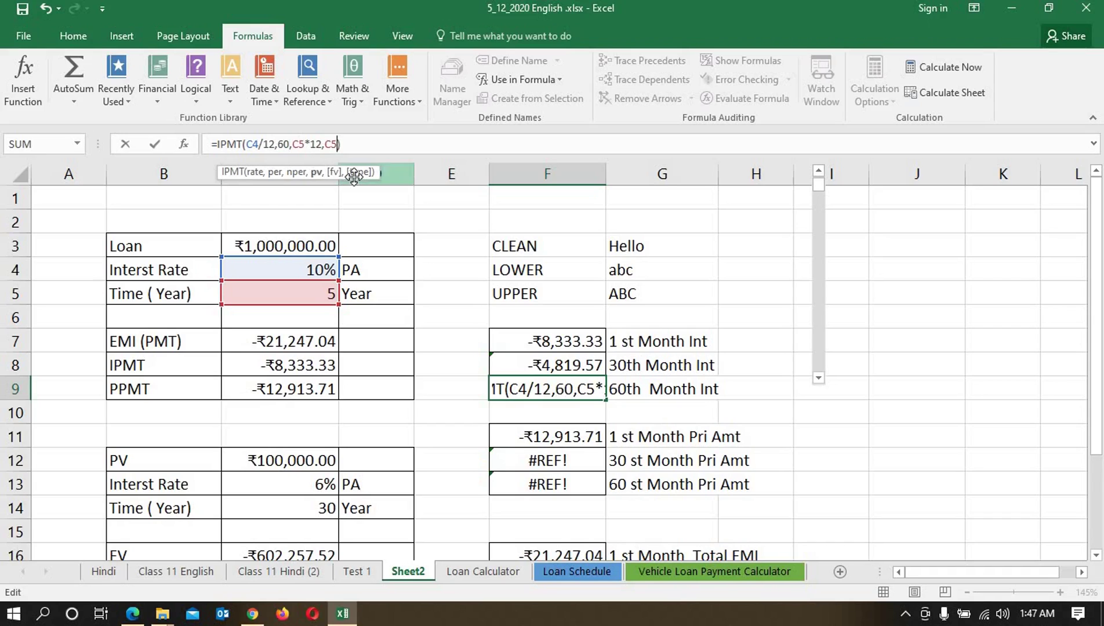
key("BackSpace")
type("3")
key("Return")
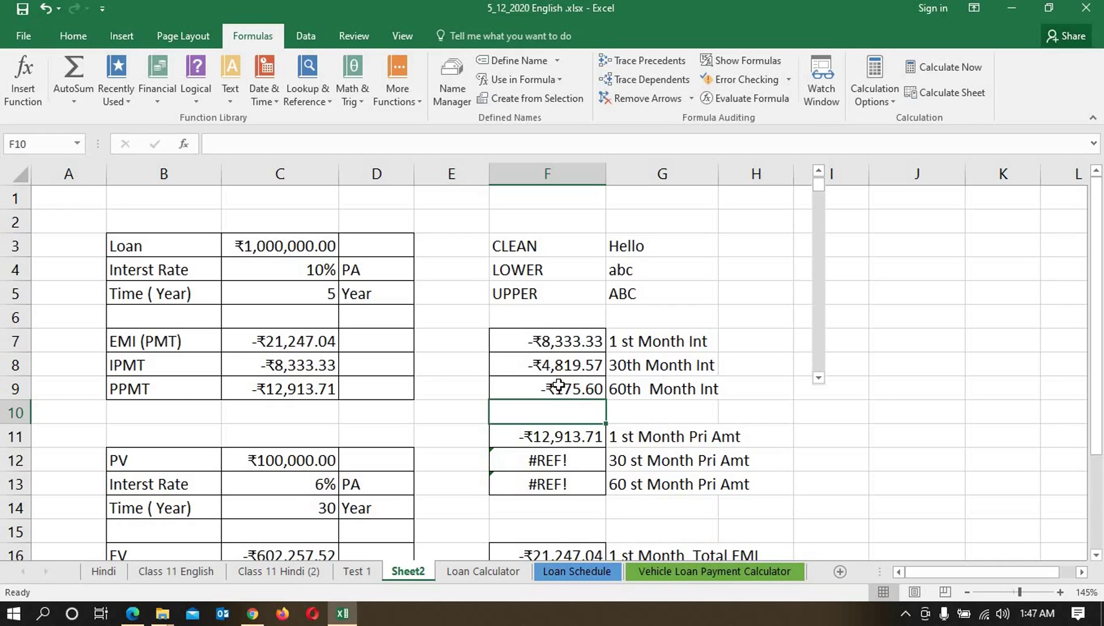
Replace the broken rate reference in the 30th-month PPMT formula in F12 with C4
scroll(556, 394, "down", 1)
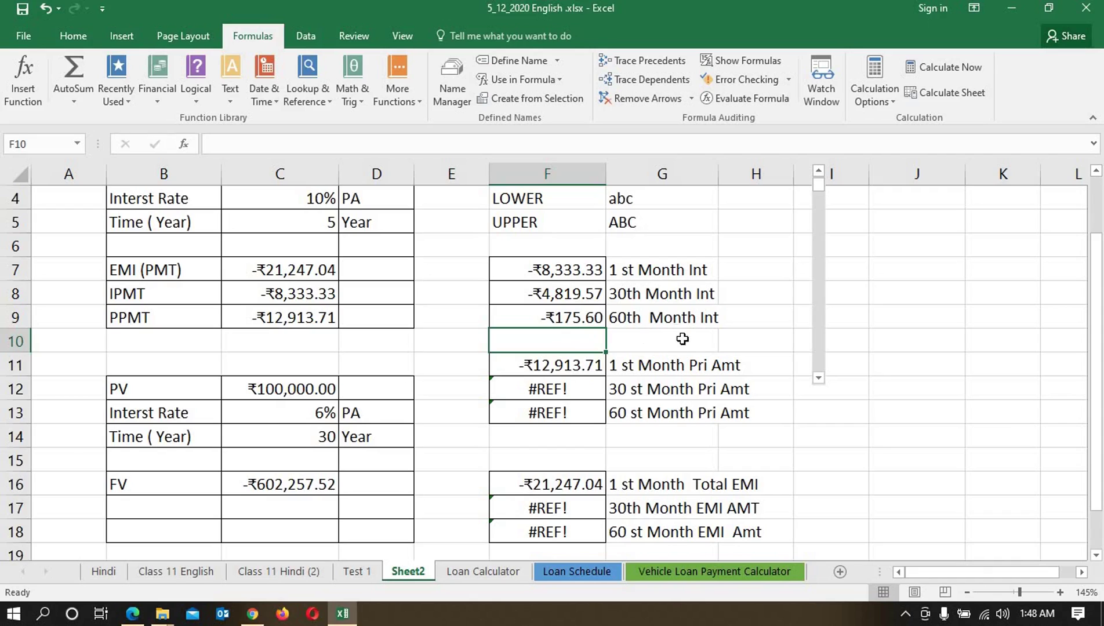
left_click(574, 390)
left_click(588, 358)
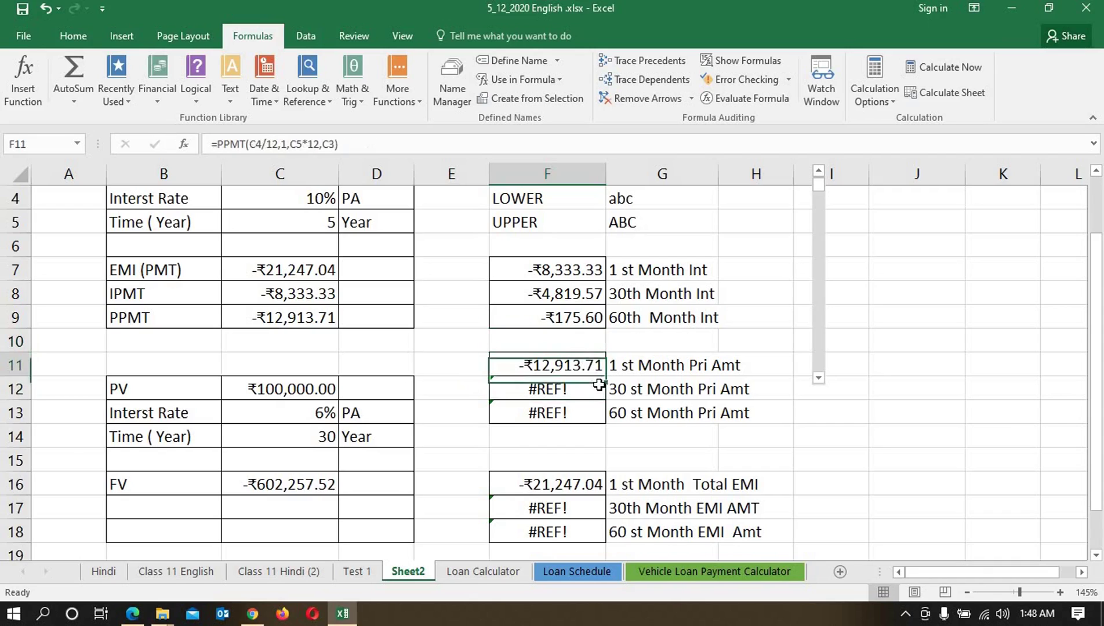
left_click(588, 388)
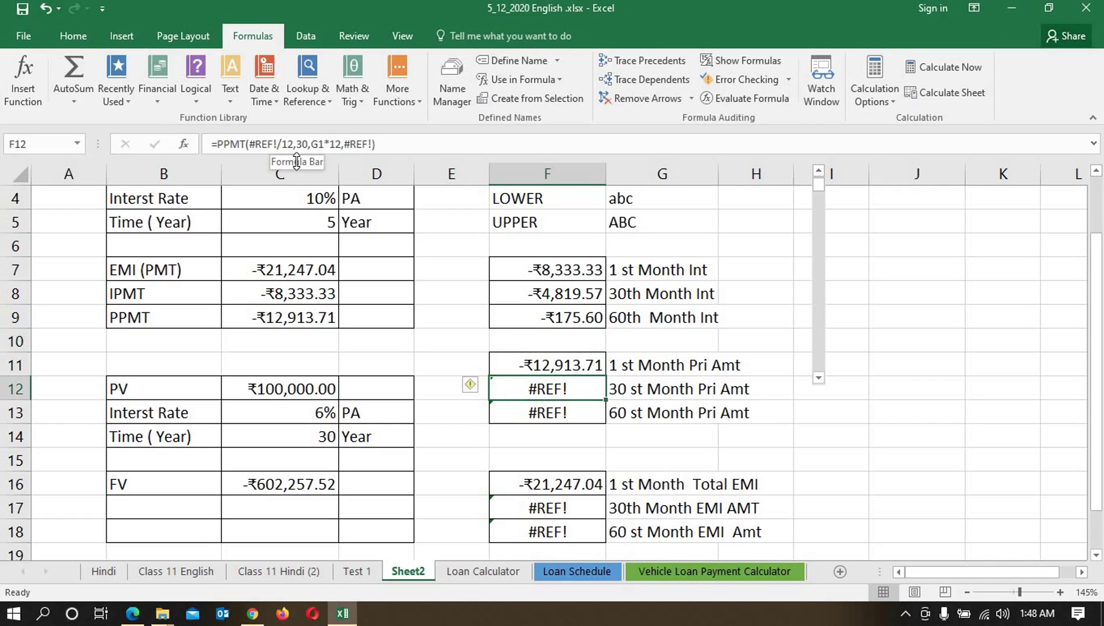
left_click(278, 143)
key("BackSpace")
key("BackSpace")
key("BackSpace")
key("BackSpace")
key("BackSpace")
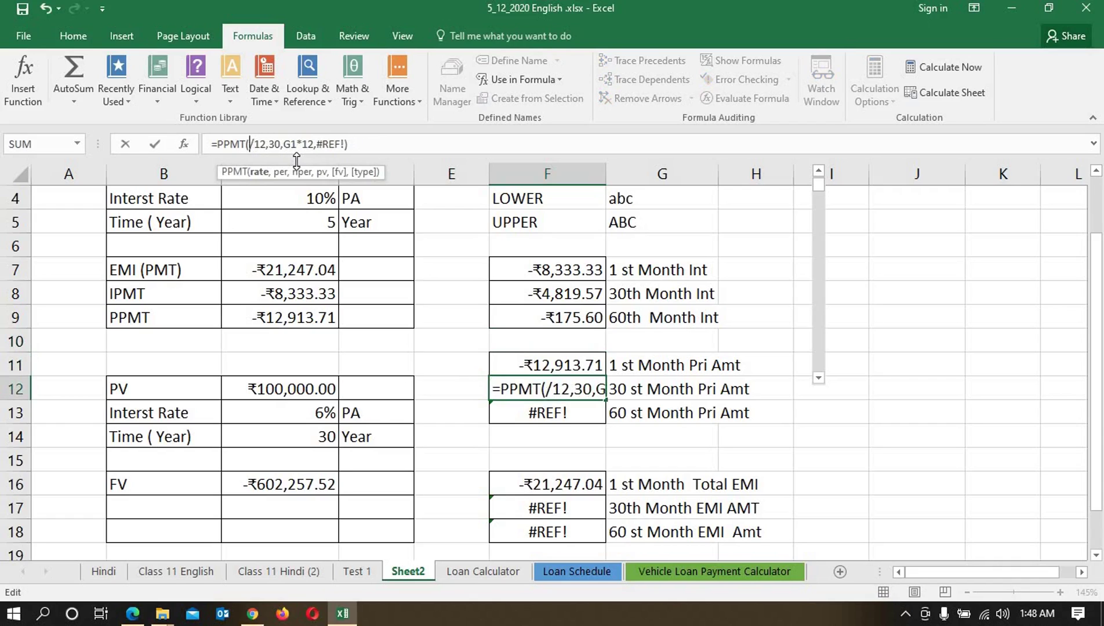
left_click(313, 202)
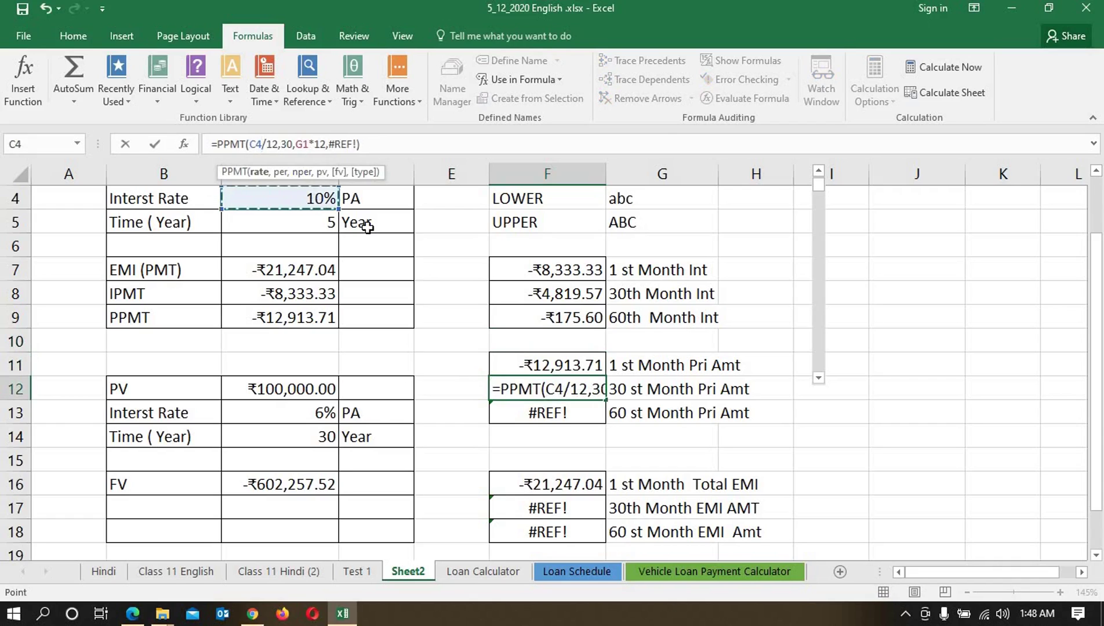
Point the term argument of the 30th-month principal formula to C5
left_click(308, 143)
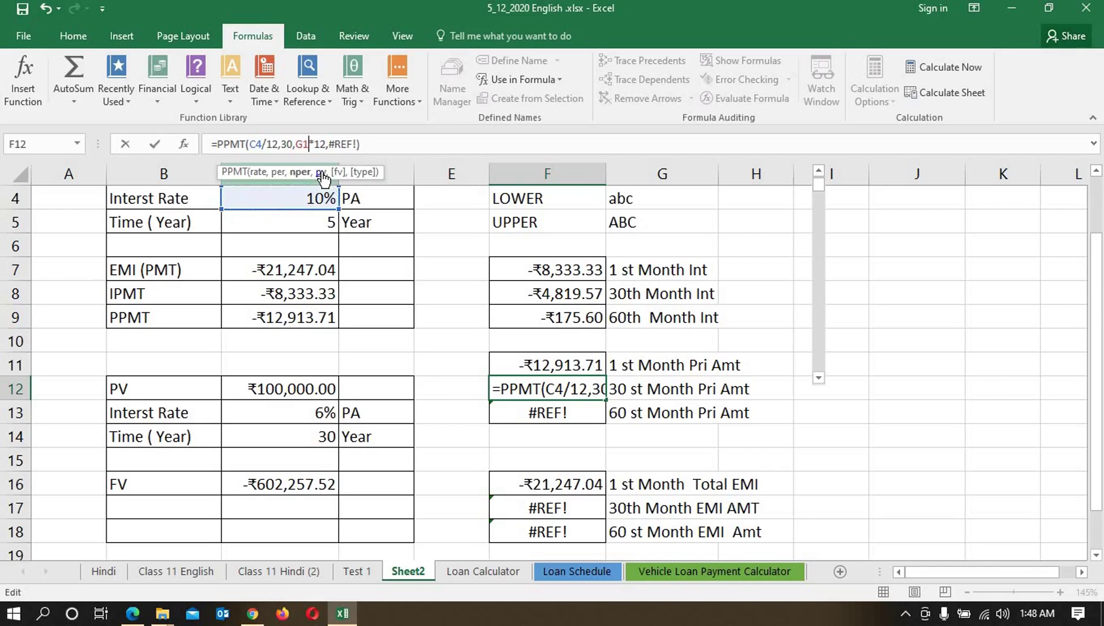
key("BackSpace")
key("BackSpace")
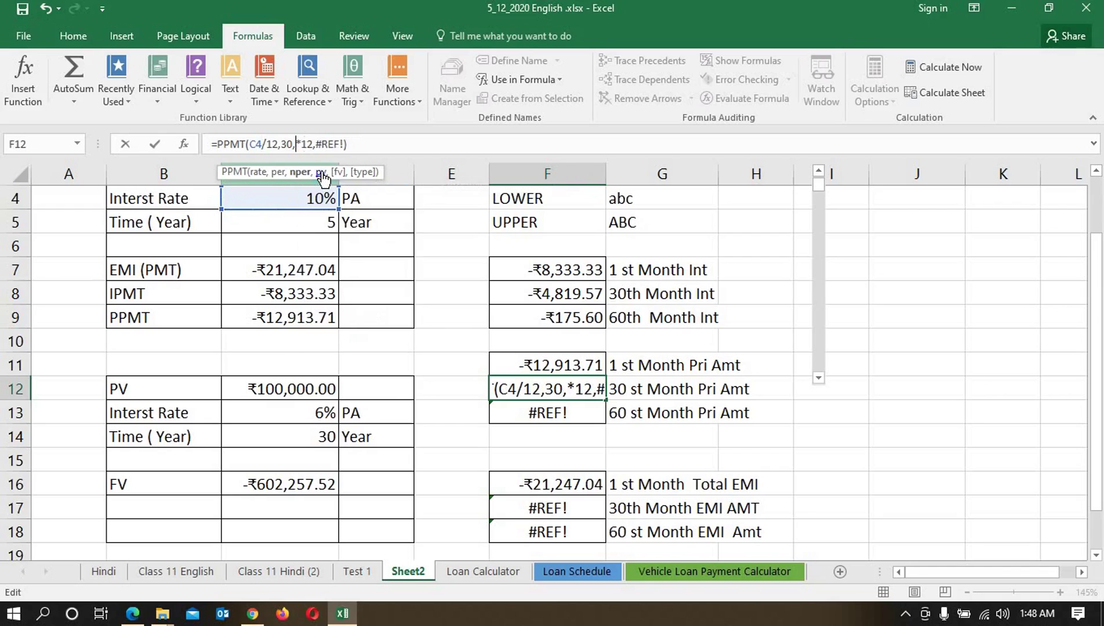
left_click(320, 229)
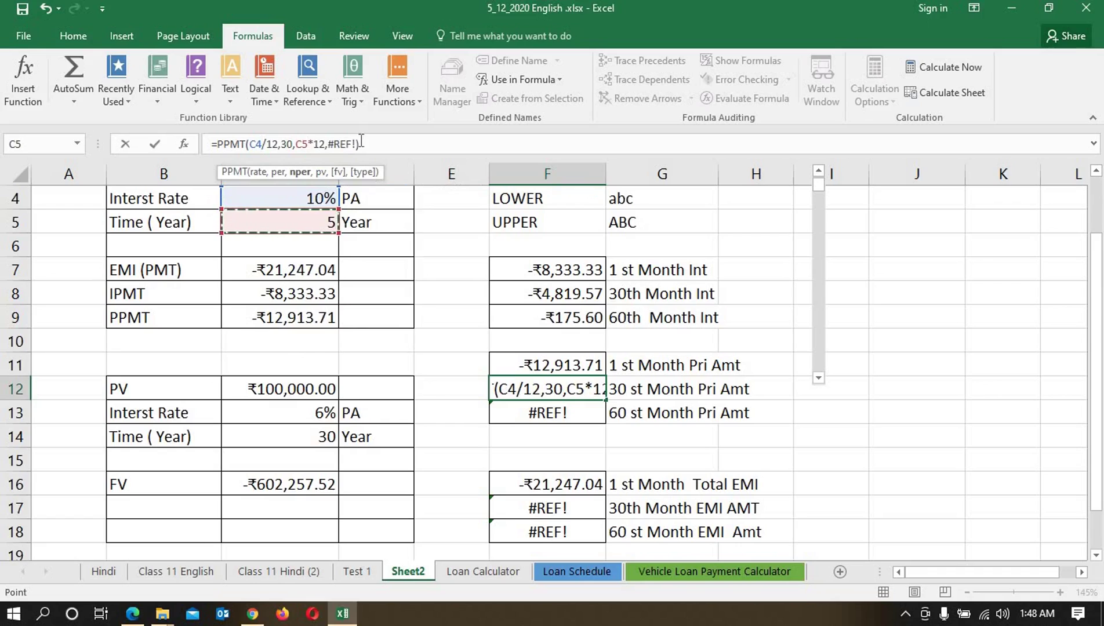
Replace the broken present-value reference in the 30th-month PPMT formula with loan amount C3
left_click(361, 143)
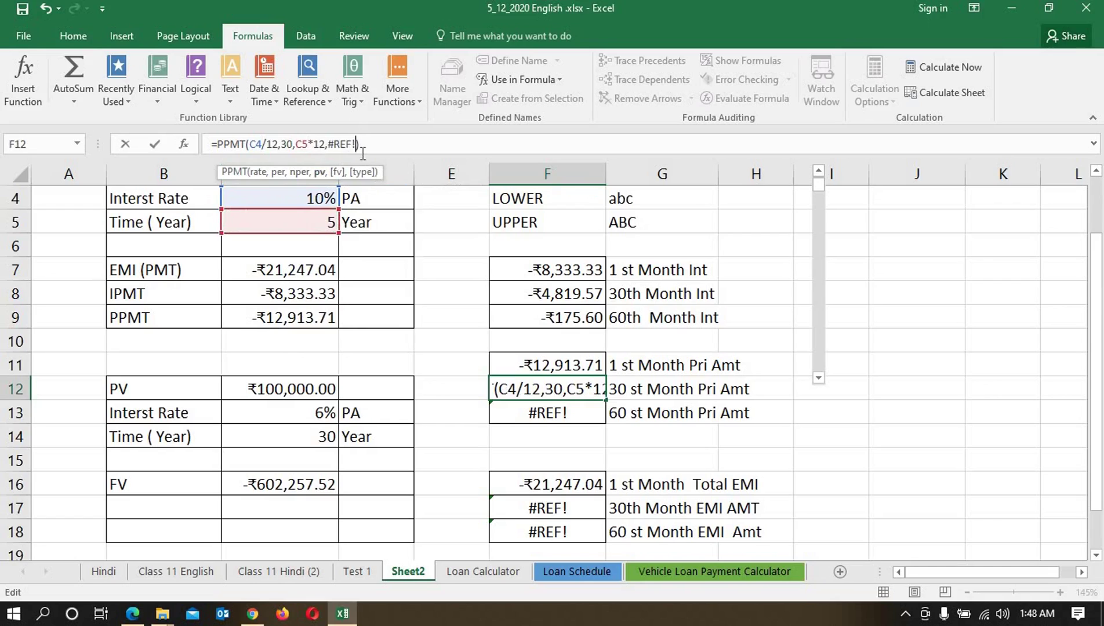
key("BackSpace")
key("BackSpace")
key("BackSpace")
key("BackSpace")
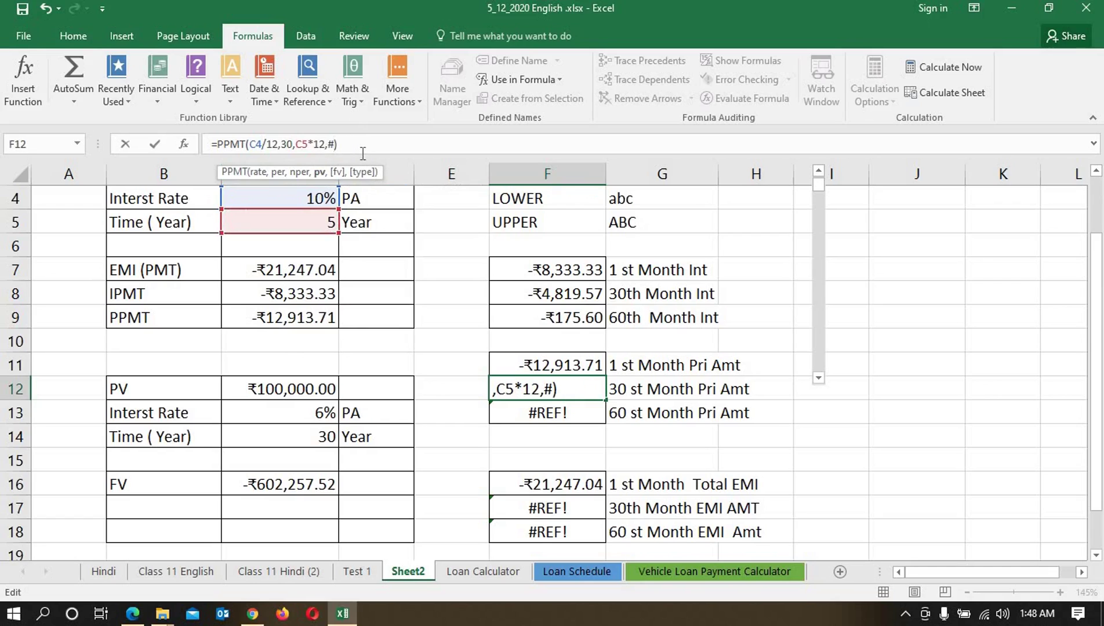
left_click_drag(1093, 264, 1091, 246)
left_click(260, 219)
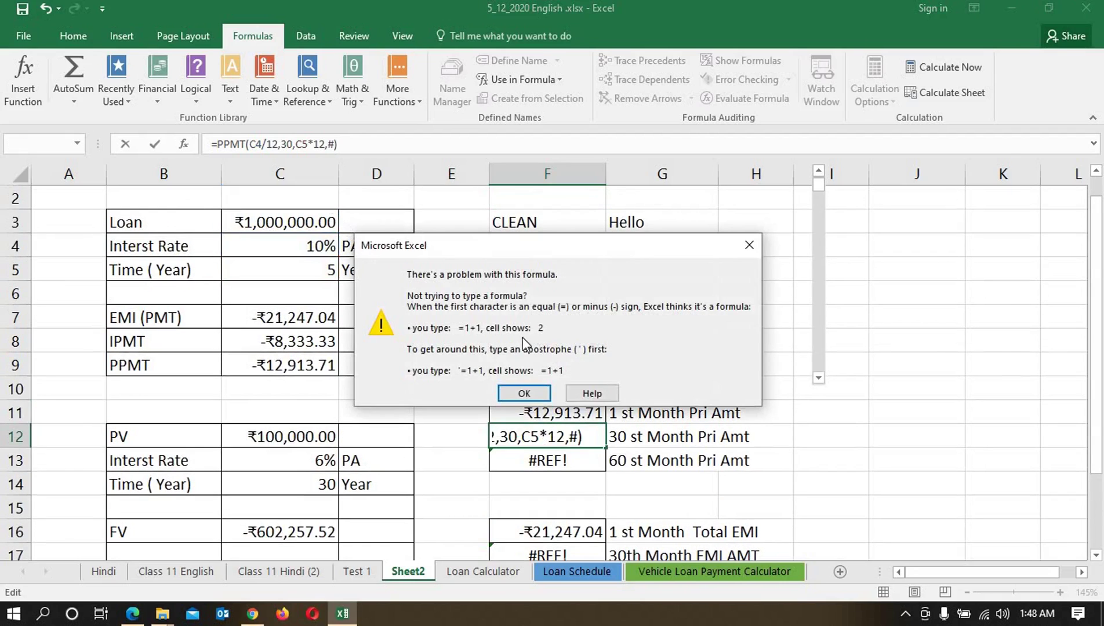
left_click(533, 391)
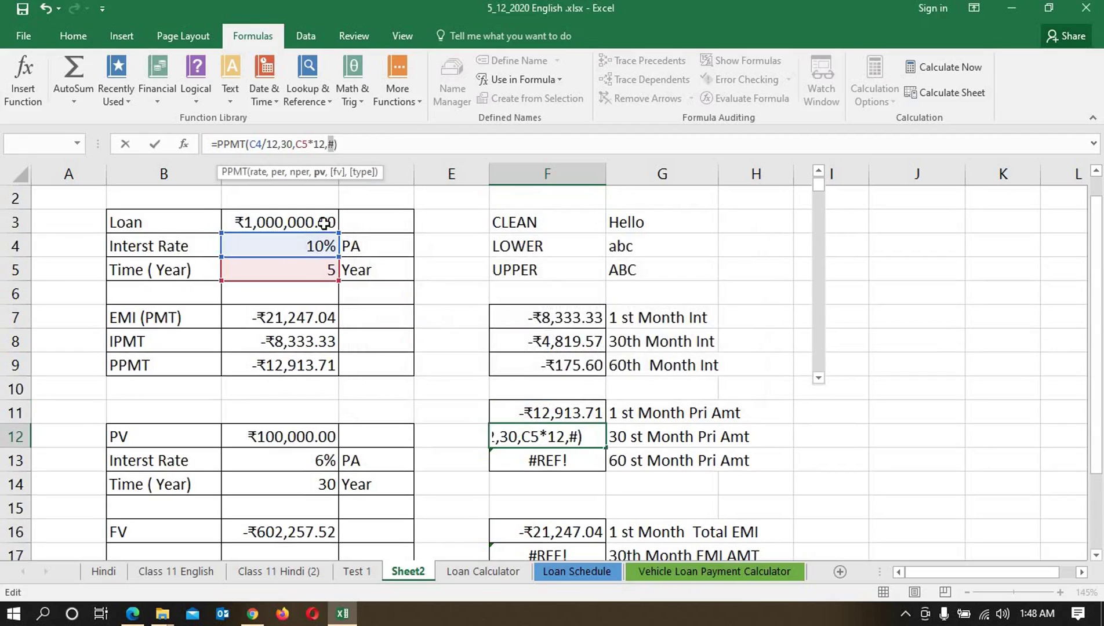
left_click(323, 223)
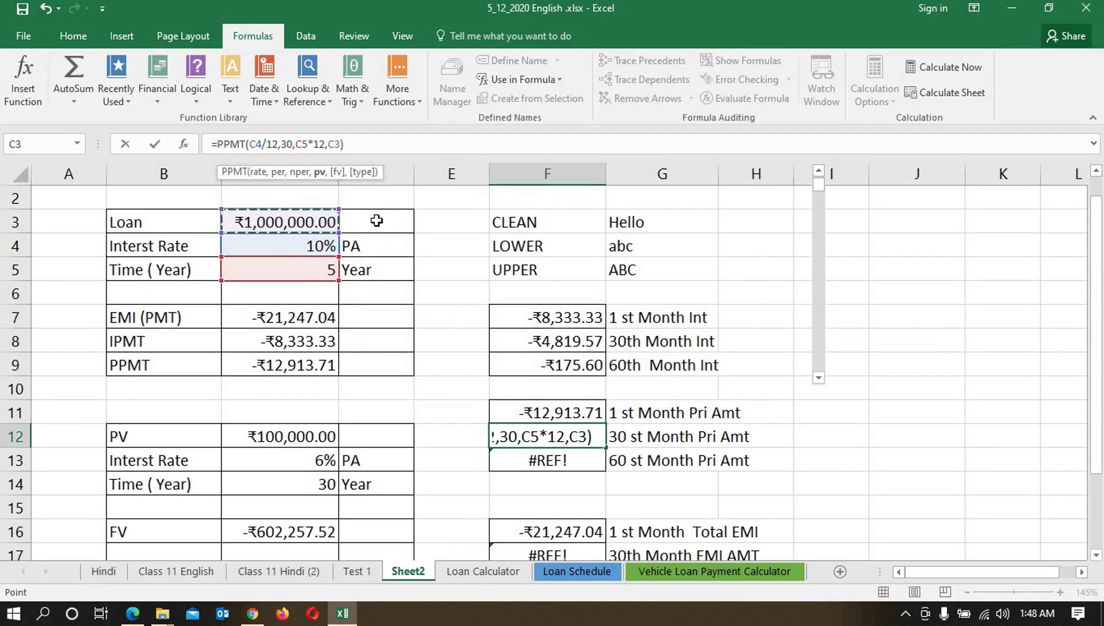
key("Return")
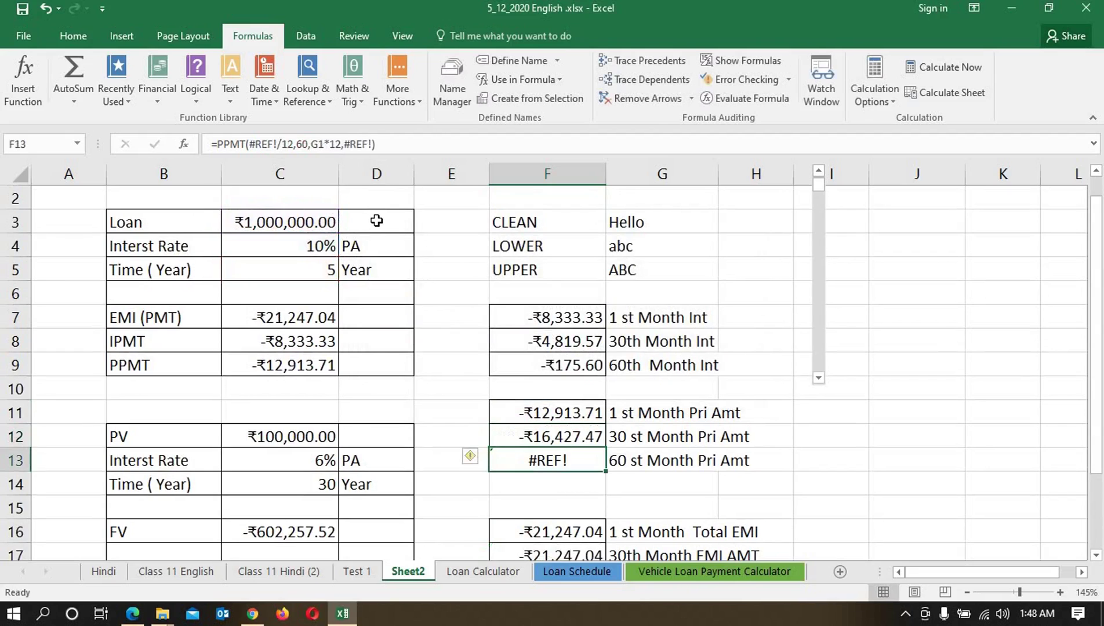
Copy the 30th-month principal formula from F12 down to the 60th-month cell F13
left_click(582, 438)
left_click(554, 460)
left_click(542, 435)
left_click_drag(605, 448, 580, 454)
left_click(581, 454)
Correct the references in the 60th-month PPMT formula in F13 to rate C4, loan amount C3 and term C5
left_click(262, 144)
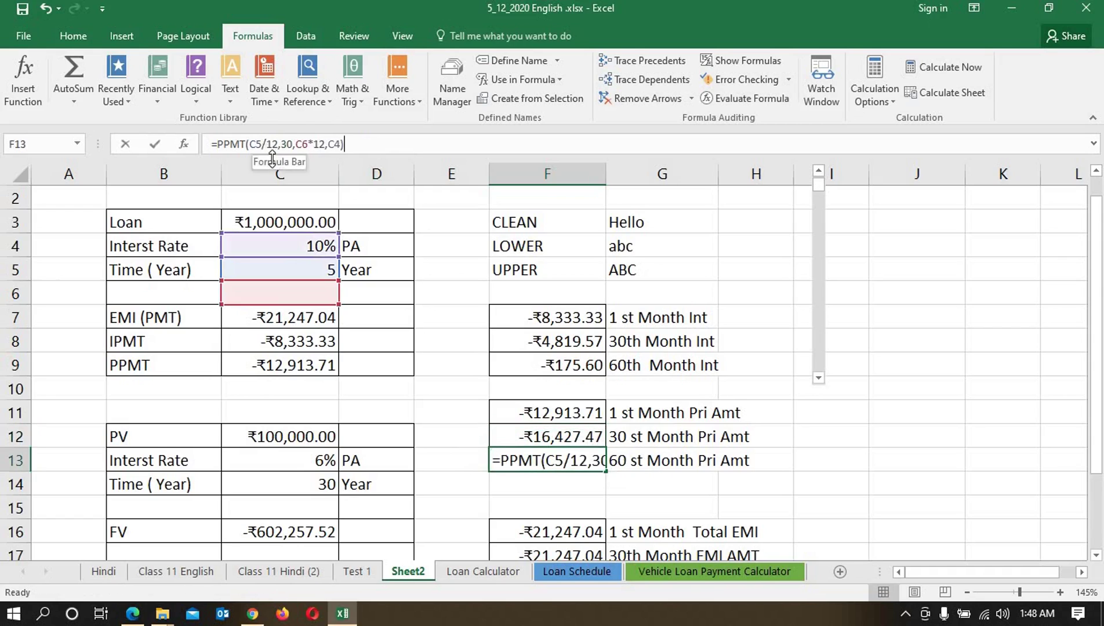
key("BackSpace")
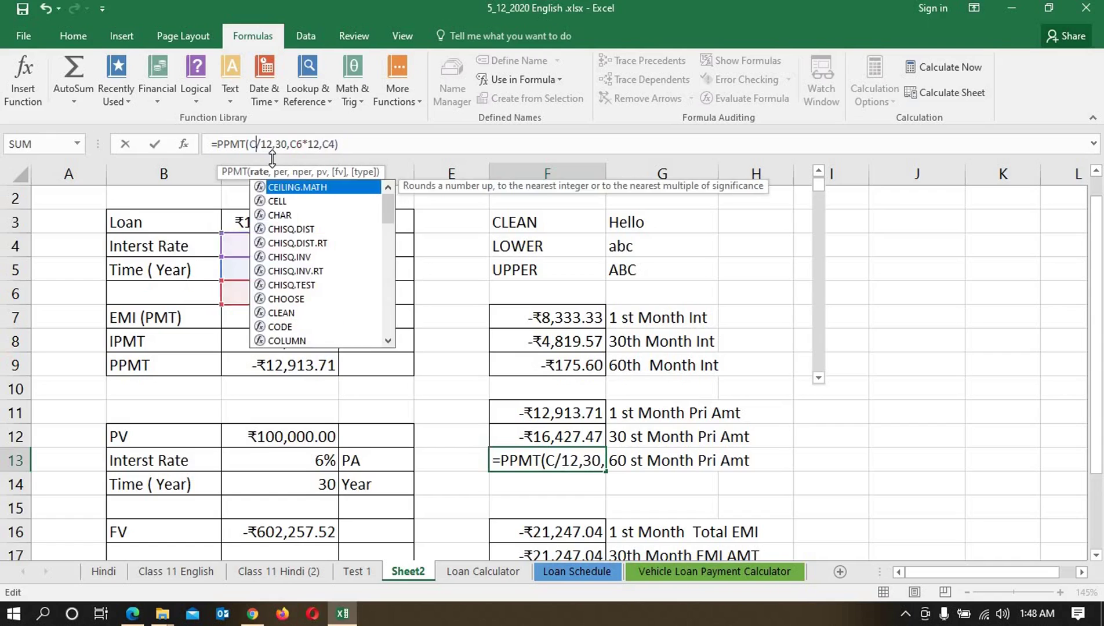
type("4")
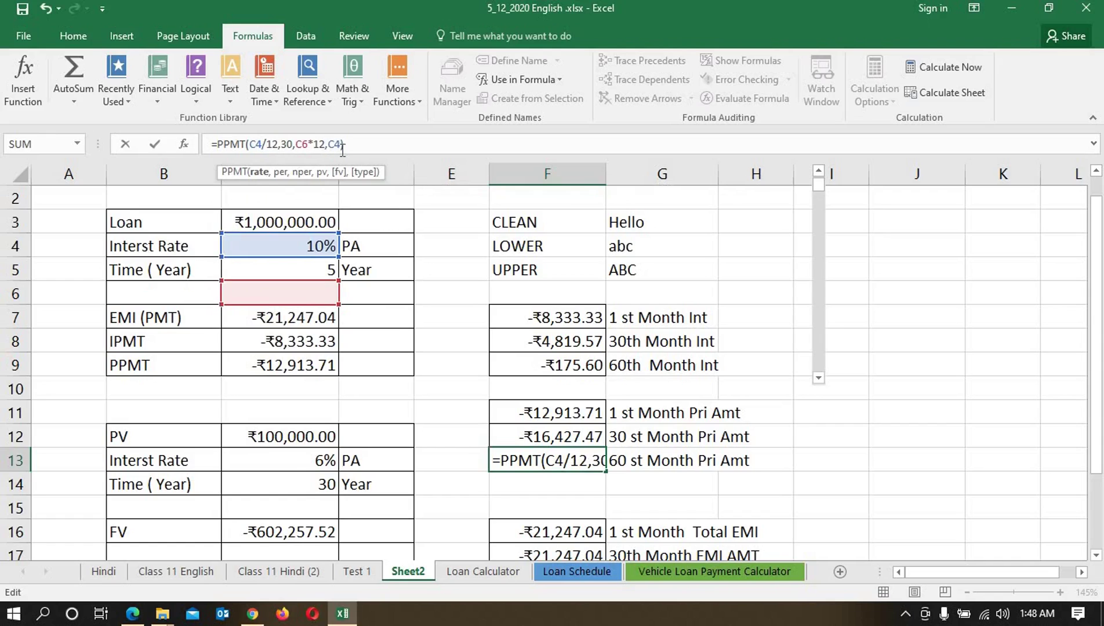
key("BackSpace")
type("3")
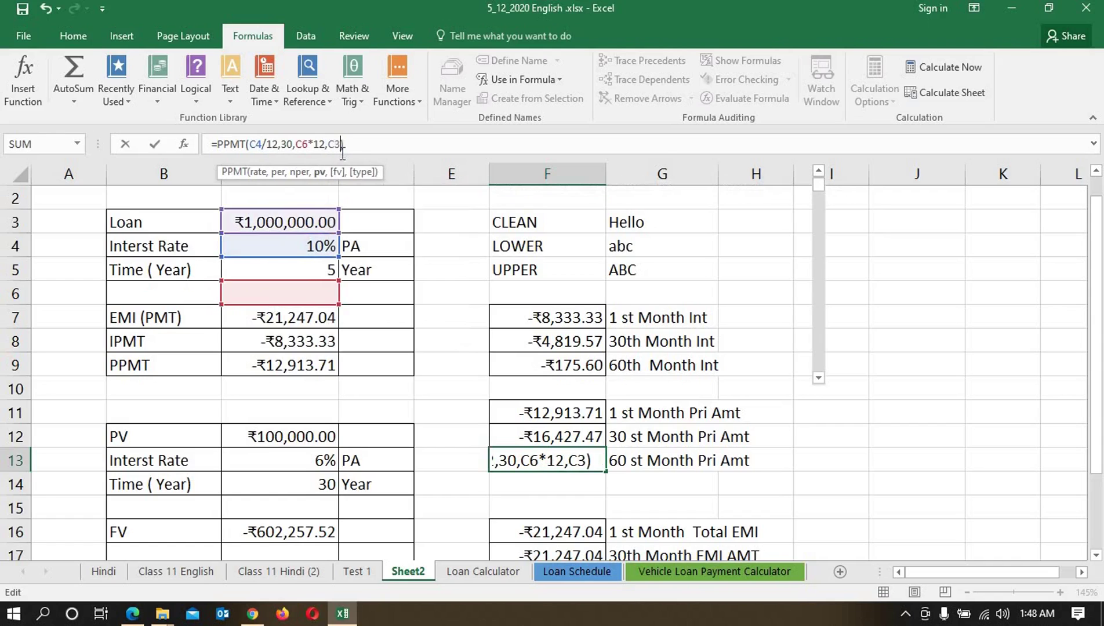
left_click(309, 150)
key("BackSpace")
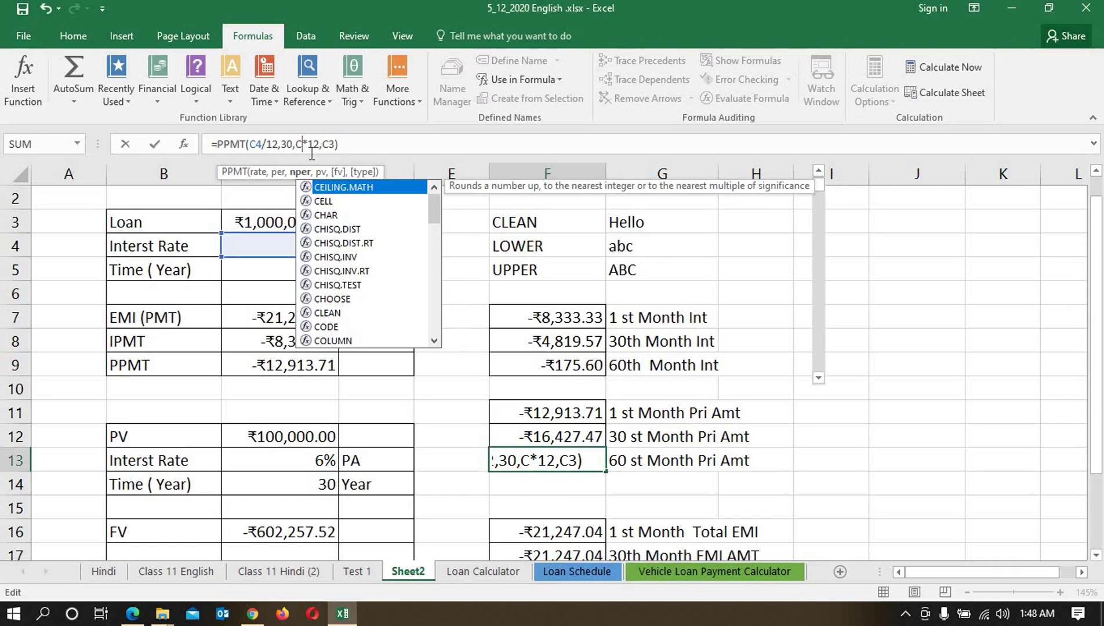
type("5")
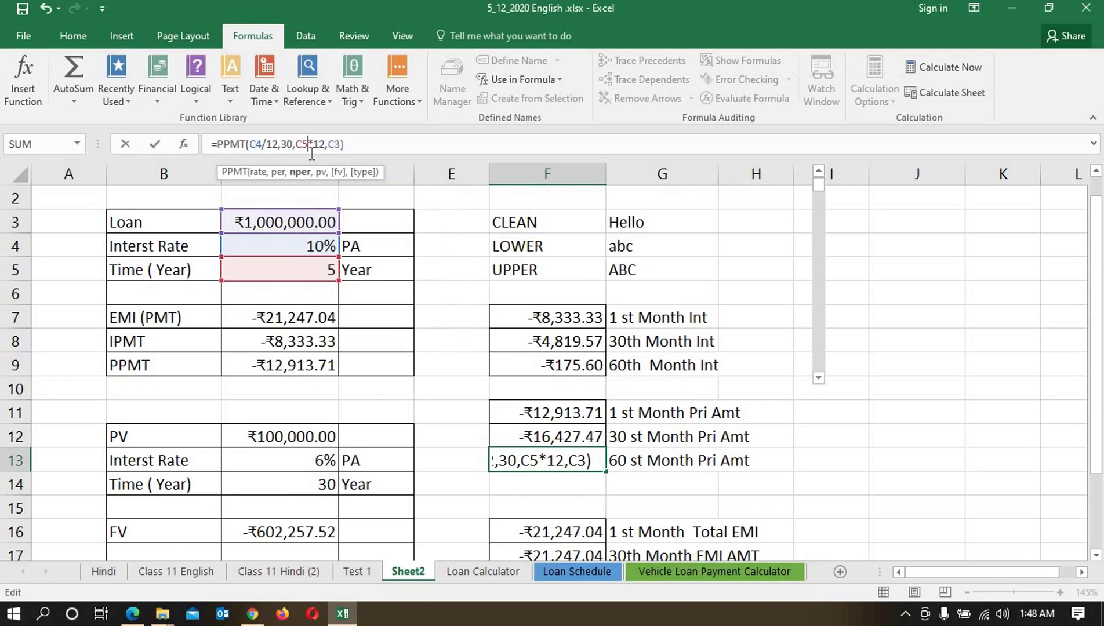
Set the period argument of the PPMT formula in F13 to 60
left_click(294, 142)
key("BackSpace")
key("BackSpace")
type("60")
key("Return")
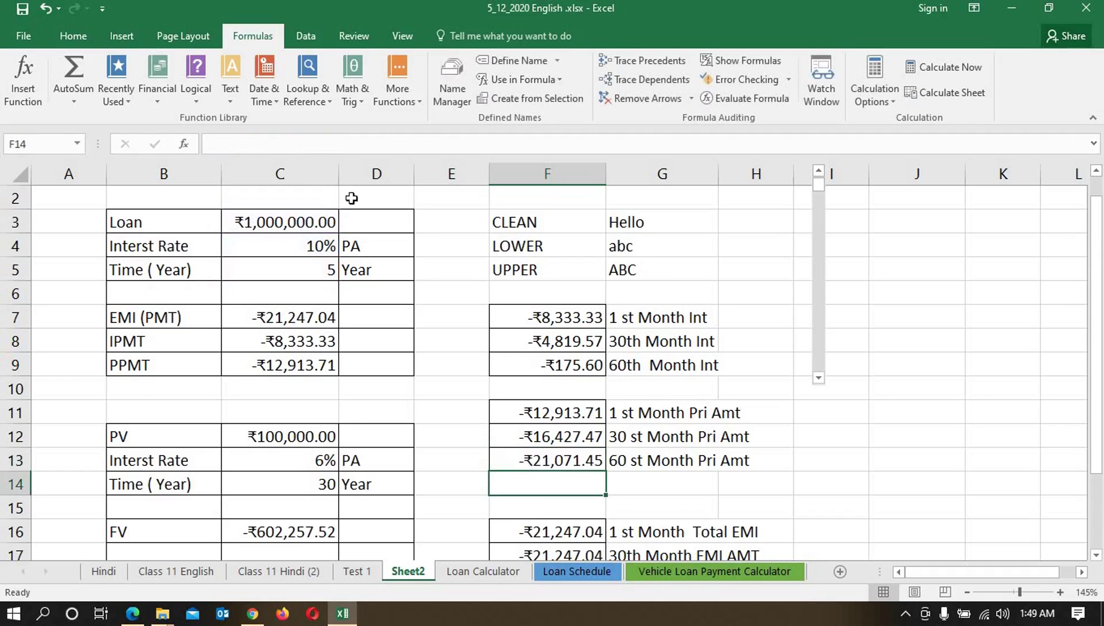
Review the interest formulas in F7:F9 and the principal formulas in F11:F13 for months 1, 30 and 60
scroll(421, 234, "down", 1)
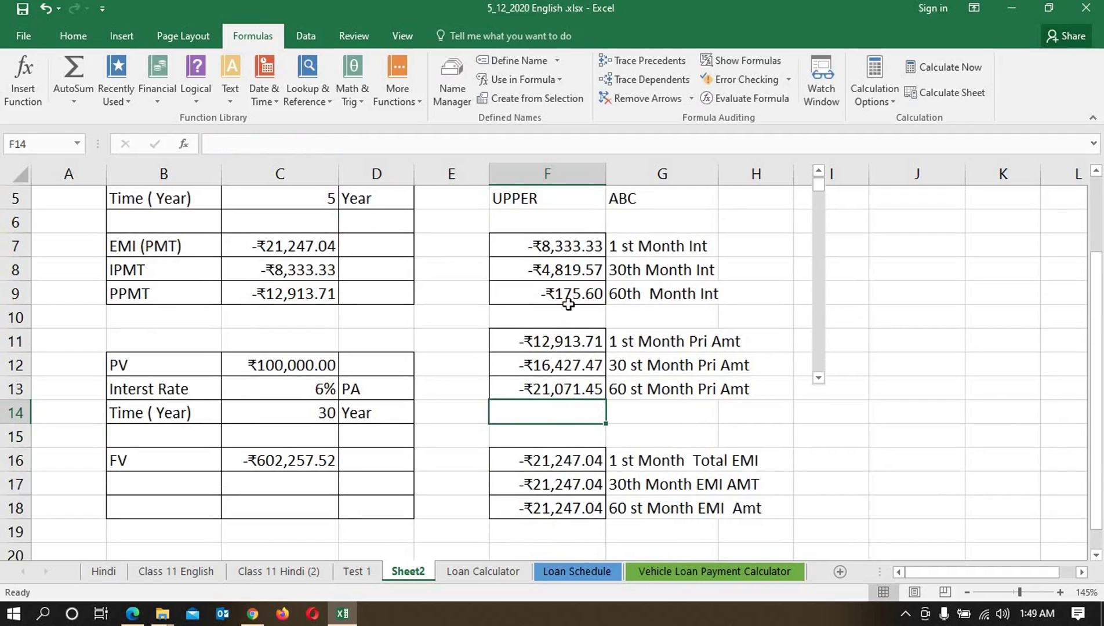
left_click(565, 243)
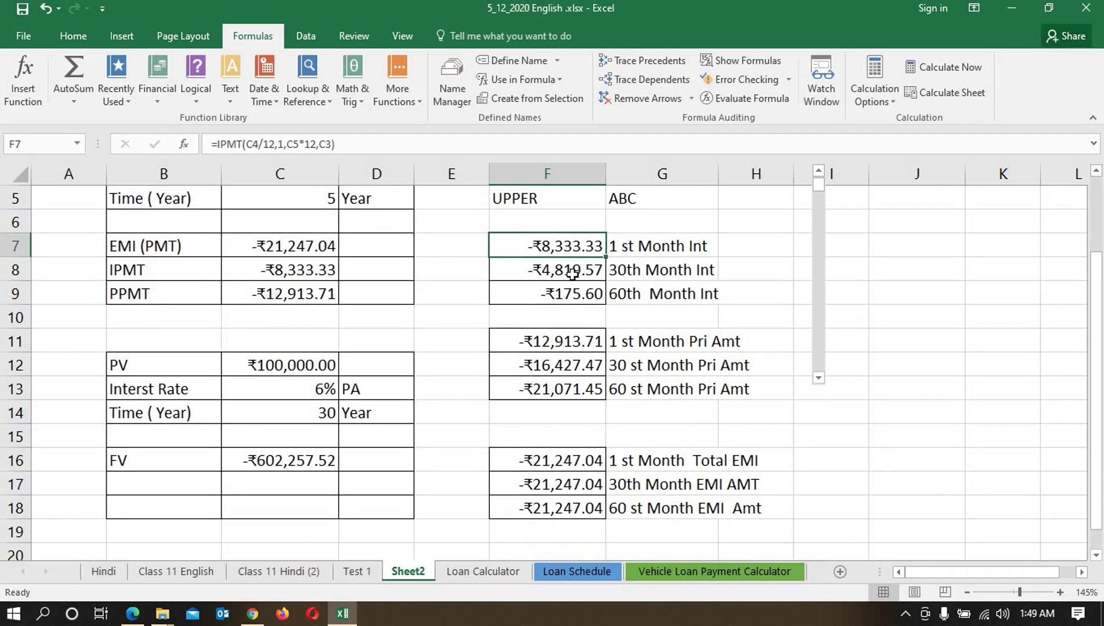
left_click(572, 266)
left_click(567, 292)
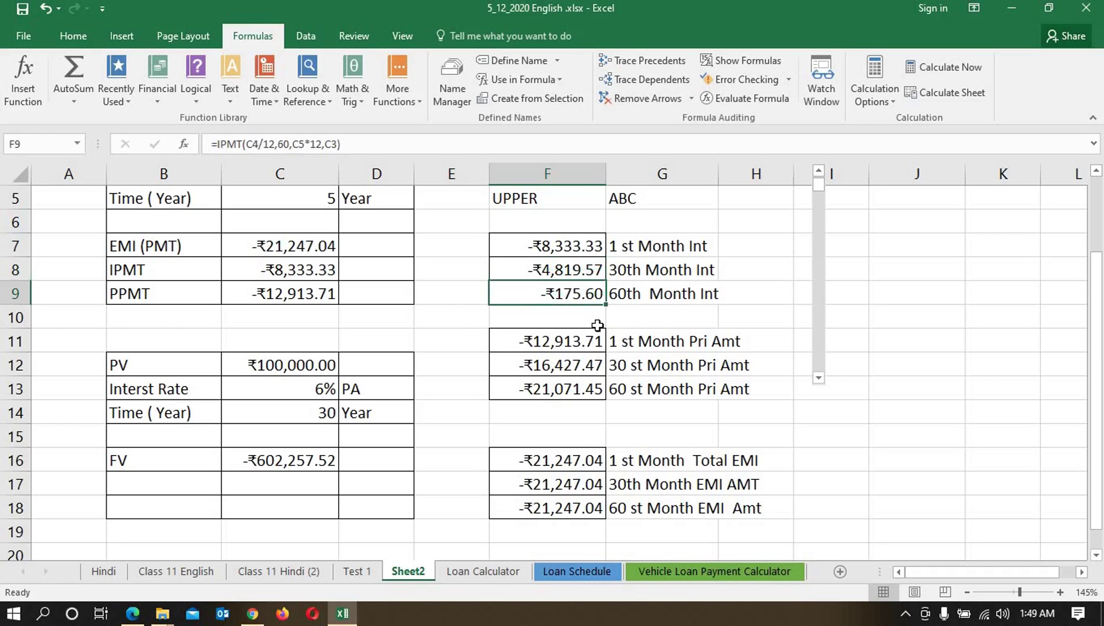
left_click(583, 337)
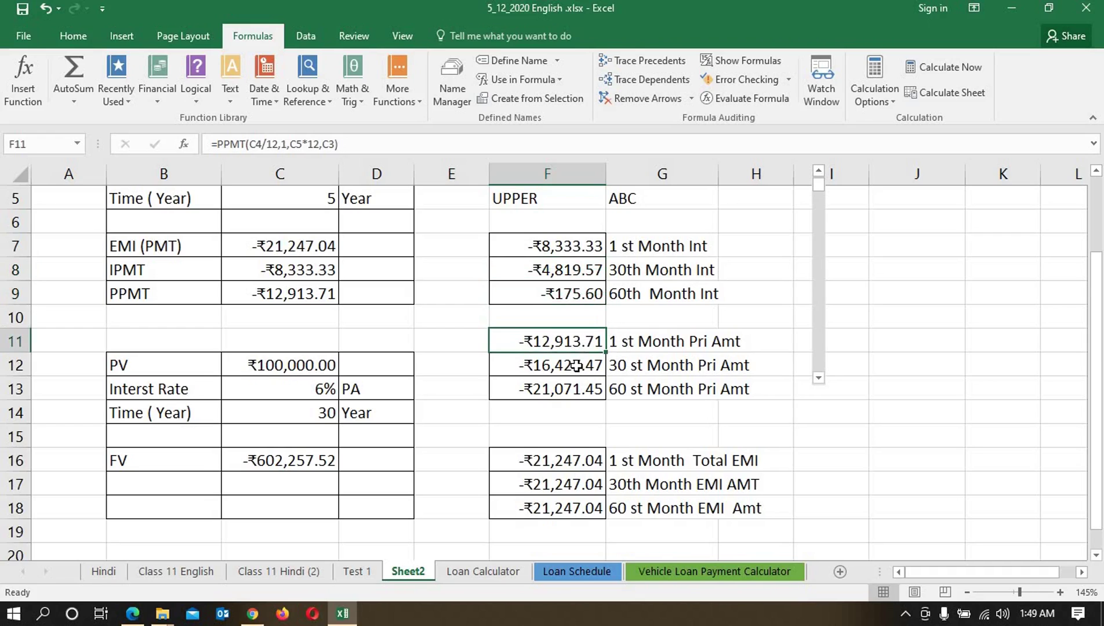
left_click(579, 362)
left_click(575, 391)
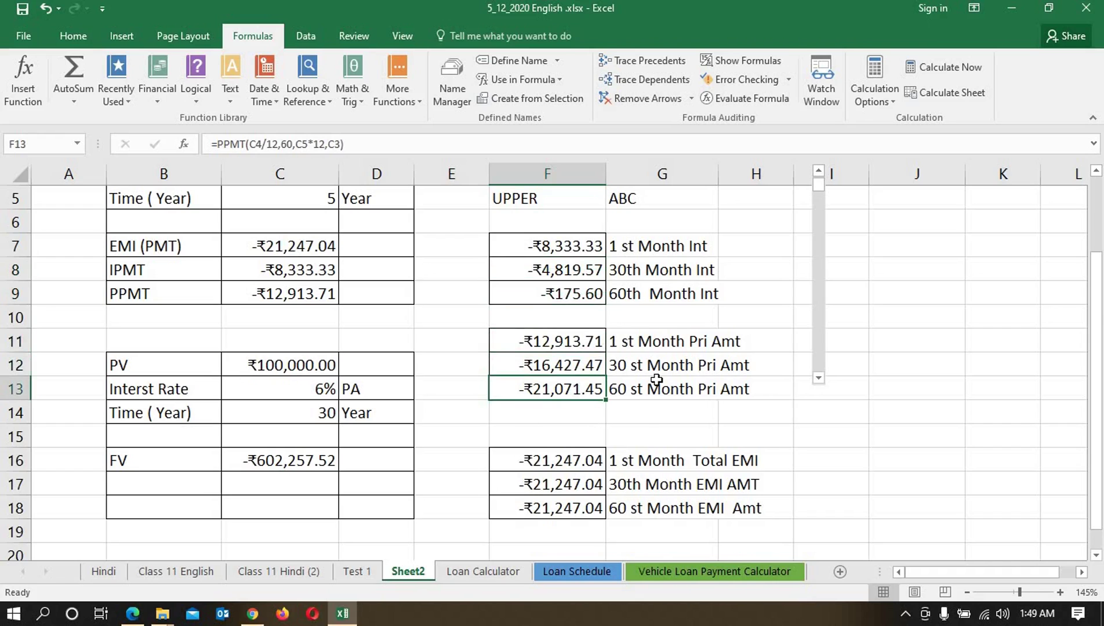
scroll(654, 378, "up", 2)
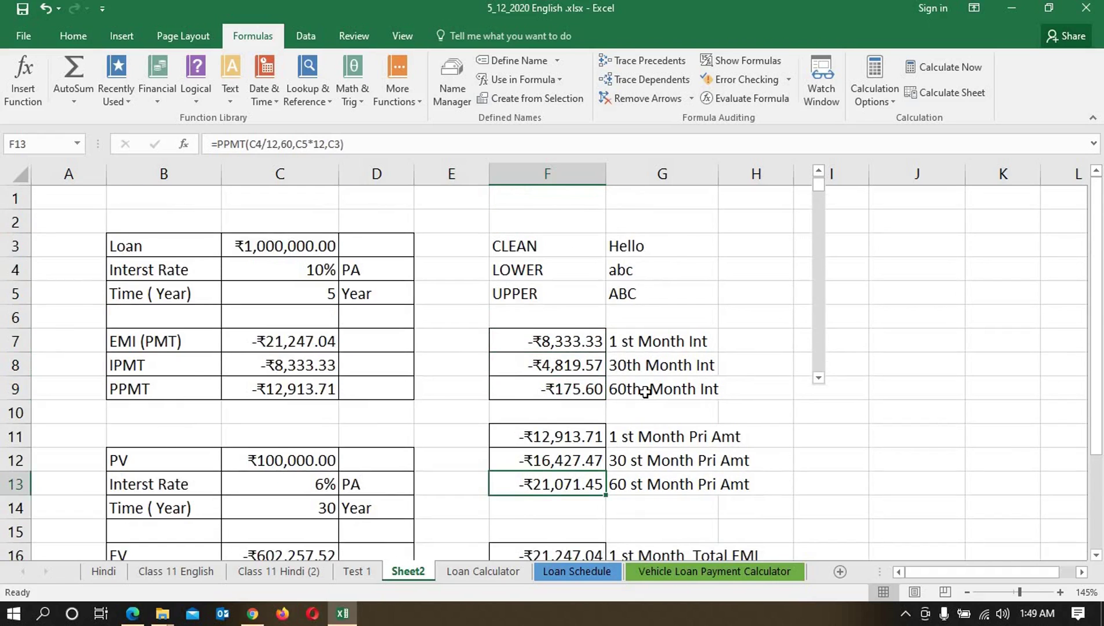
scroll(644, 392, "down", 3)
scroll(294, 429, "up", 3)
scroll(342, 394, "down", 2)
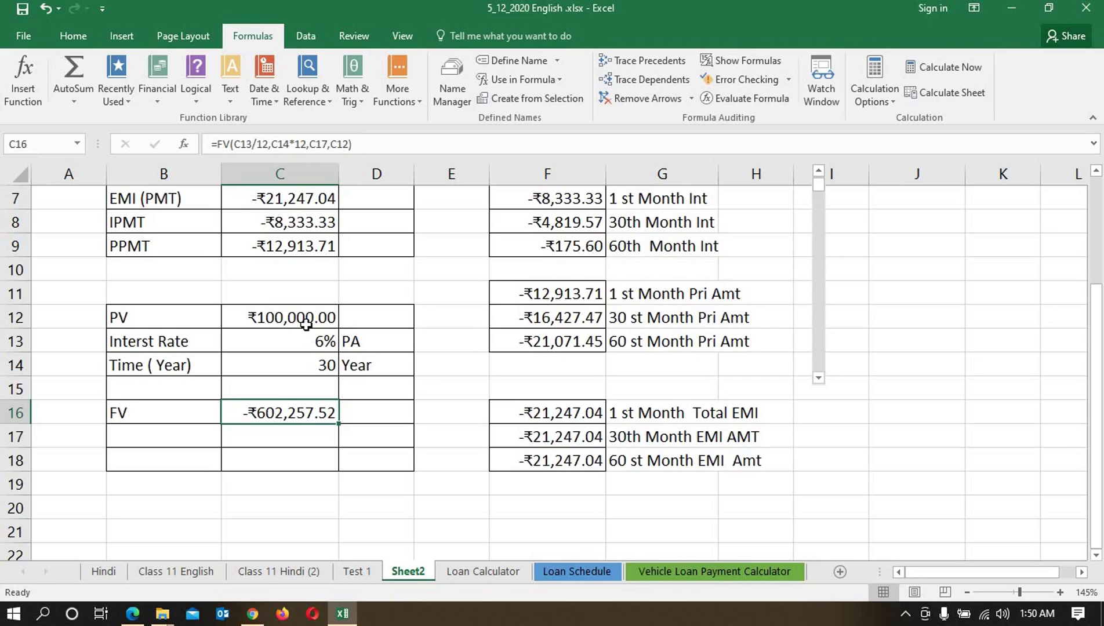
scroll(294, 451, "up", 2)
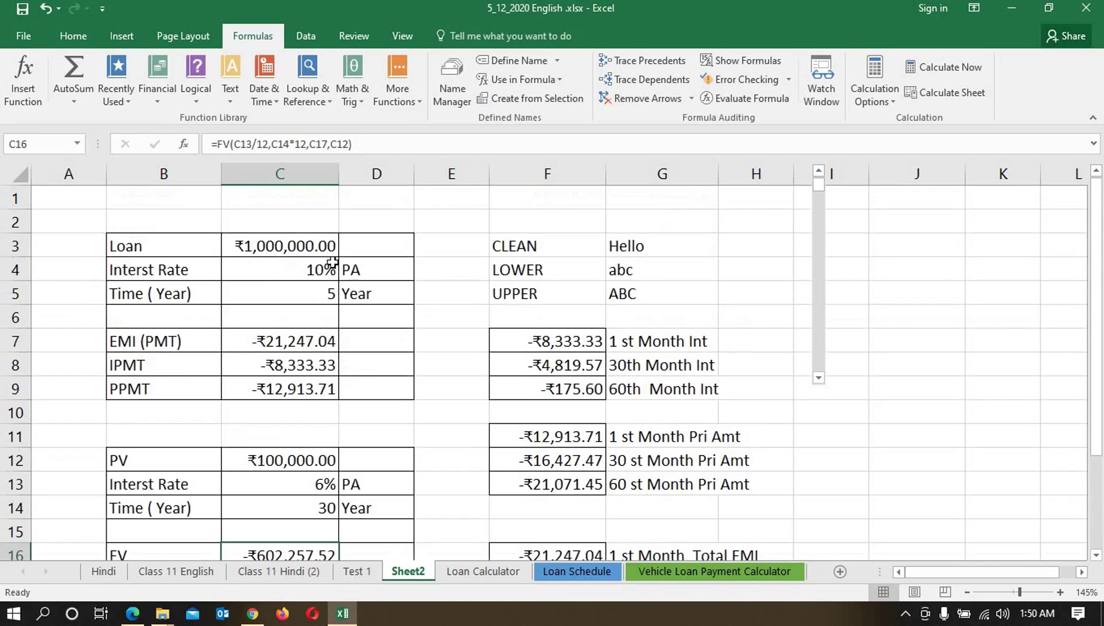
Set the loan amount in C3 to 1,500,000
left_click(319, 246)
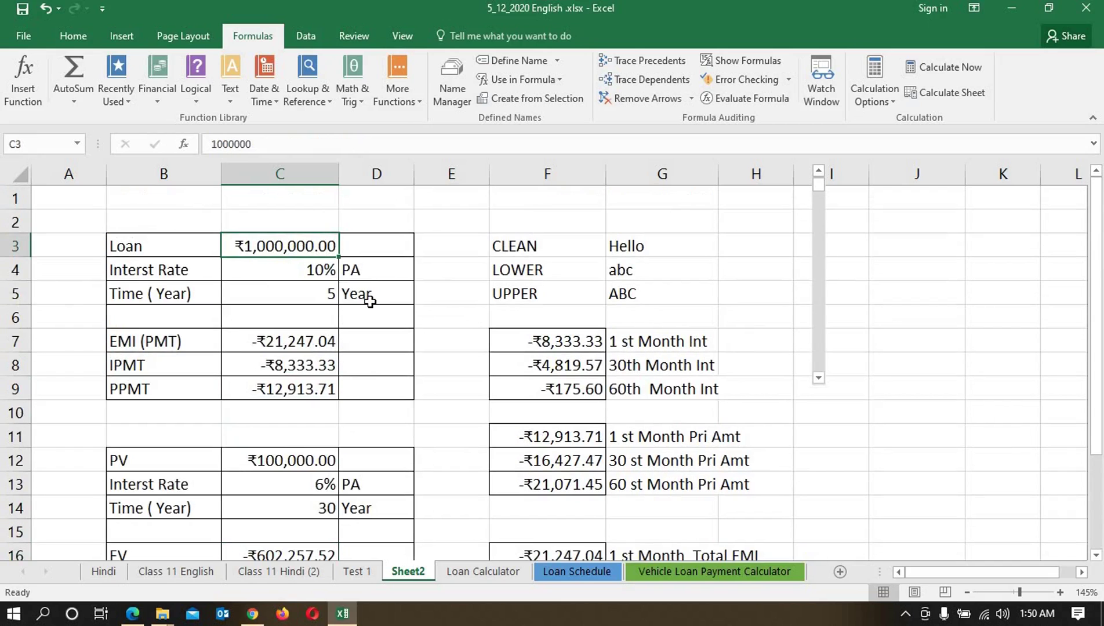
type("1,500,0")
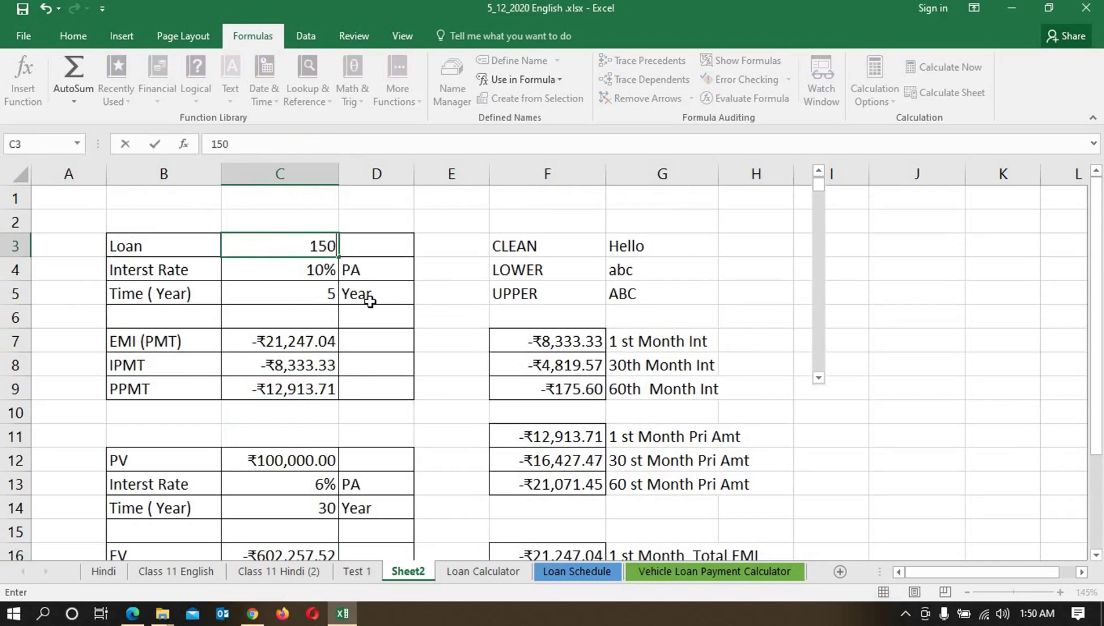
type("0000")
key("Return")
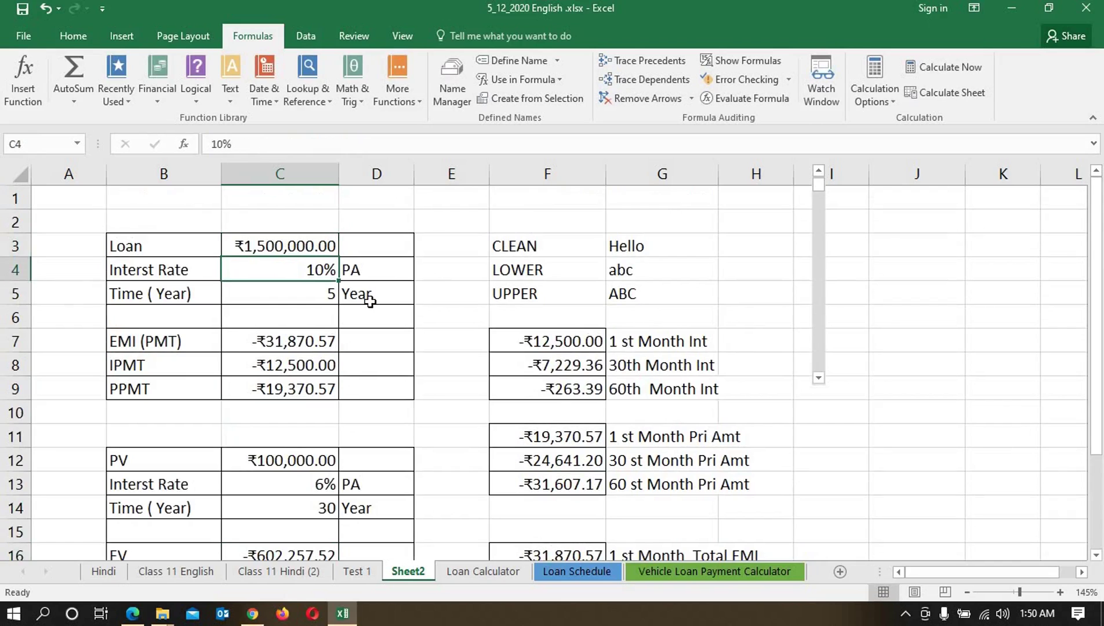
Set the PV amount in C12 to 1,000,000 and compare the future value and loan results
scroll(370, 301, "down", 1)
left_click(316, 387)
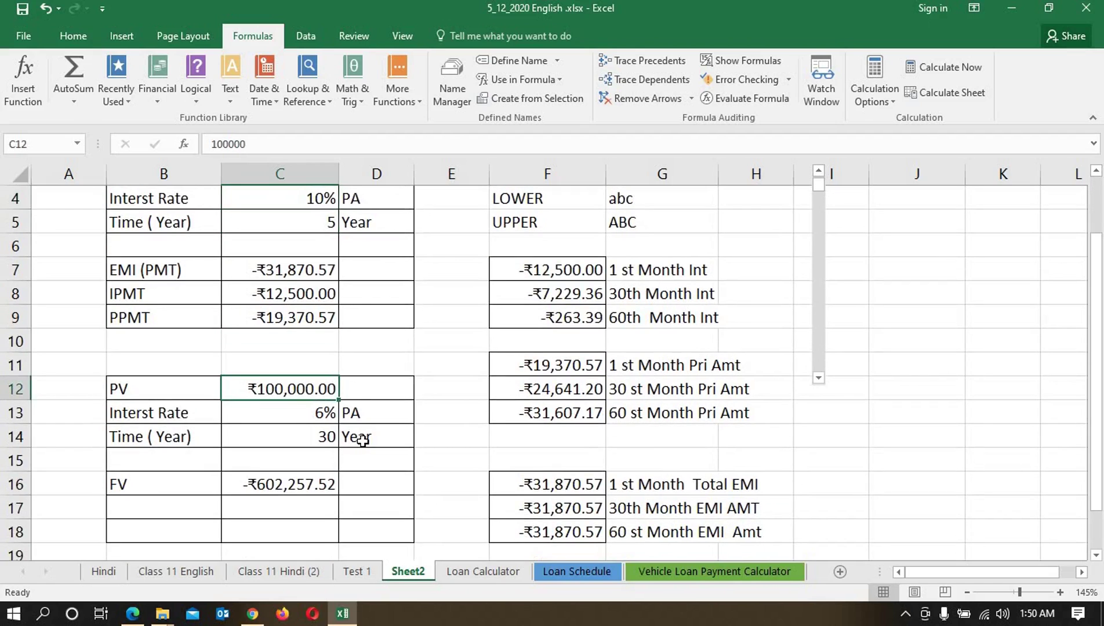
type("100000")
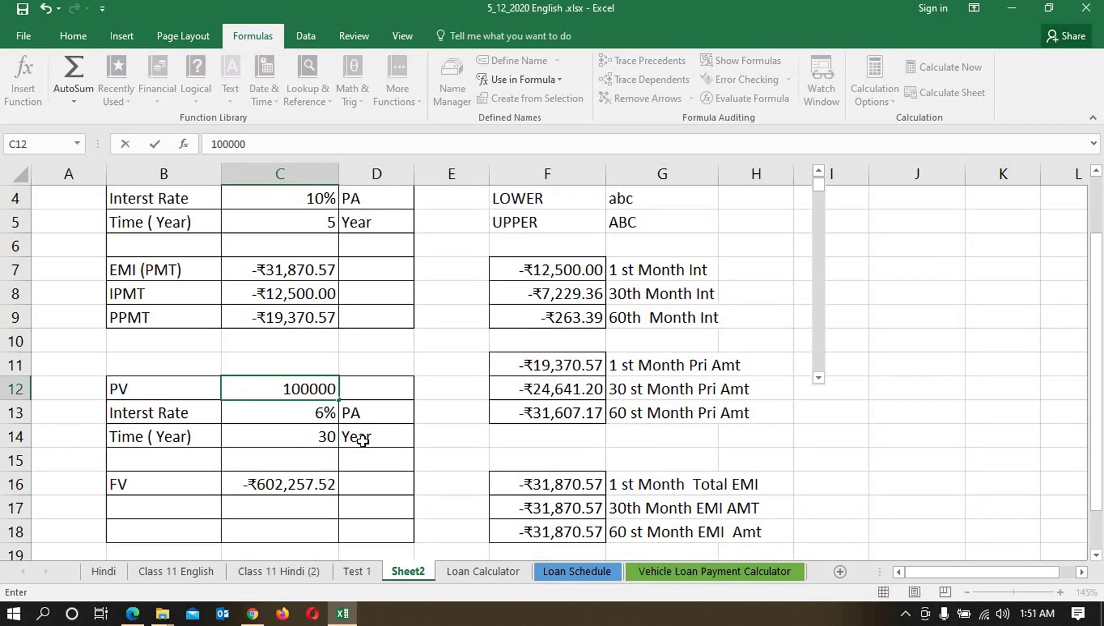
type("0")
key("Return")
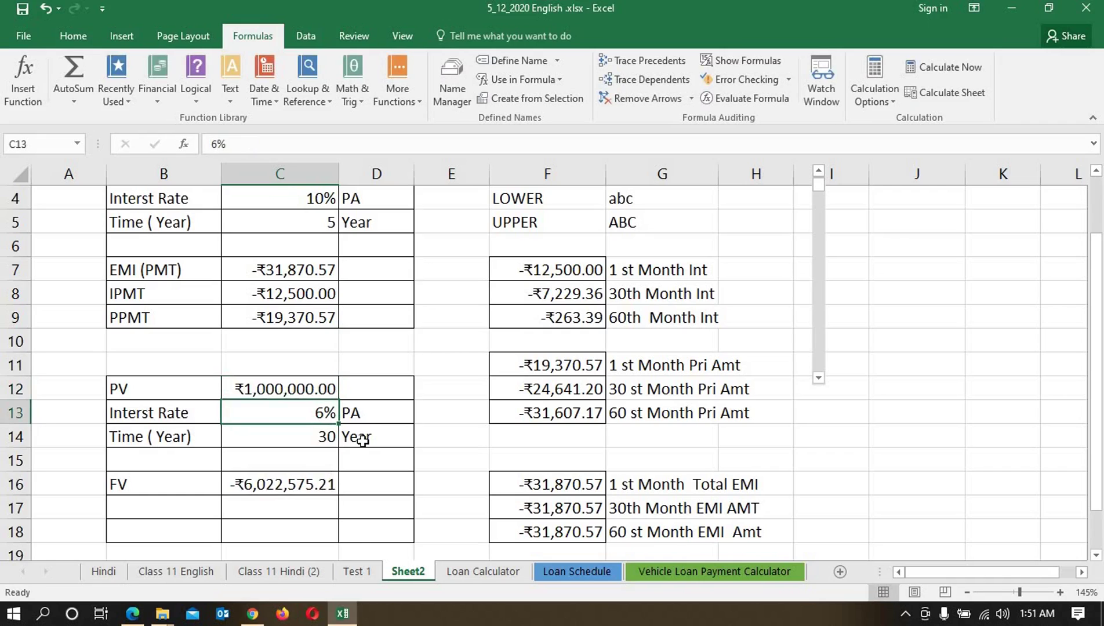
scroll(655, 363, "up", 1)
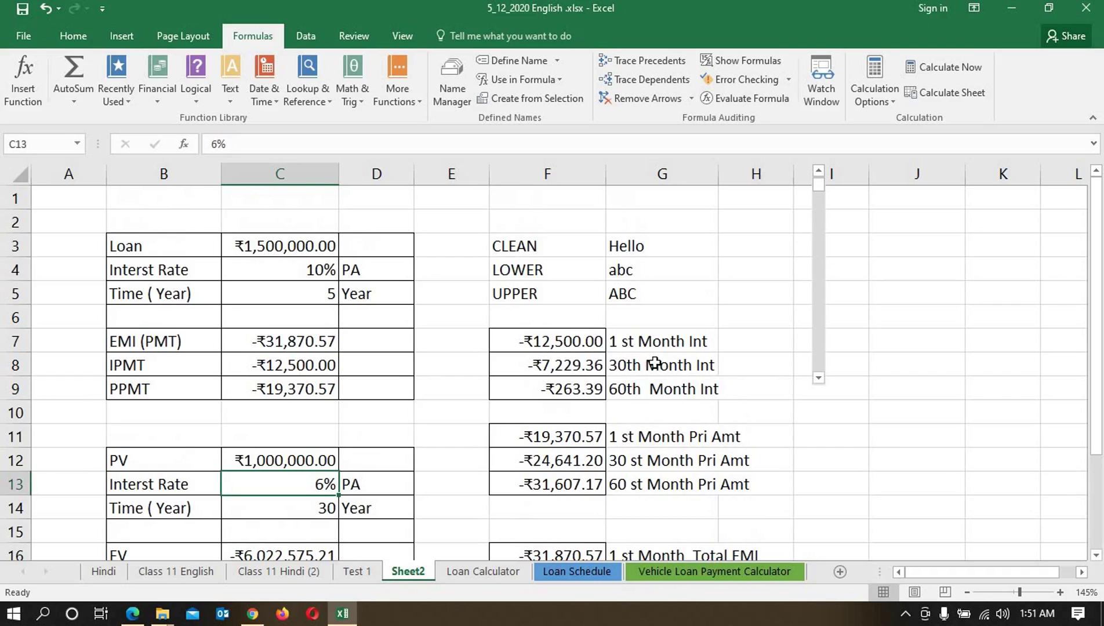
scroll(655, 363, "down", 1)
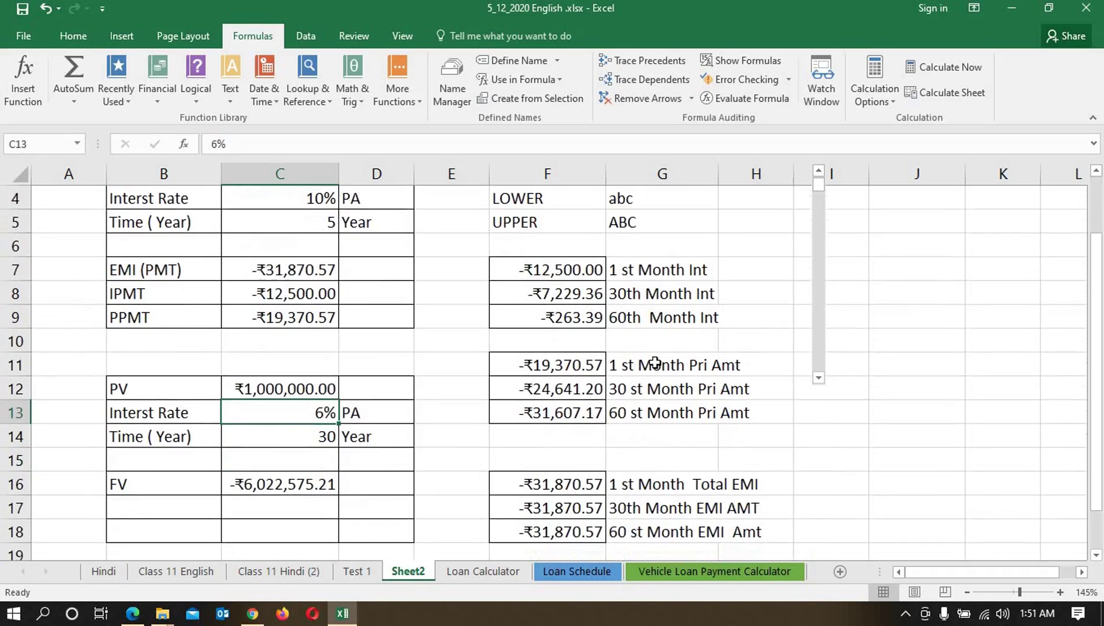
Open the Loan Calculator sheet and examine its loan amount, annual interest rate, loan period and start date inputs
left_click(484, 573)
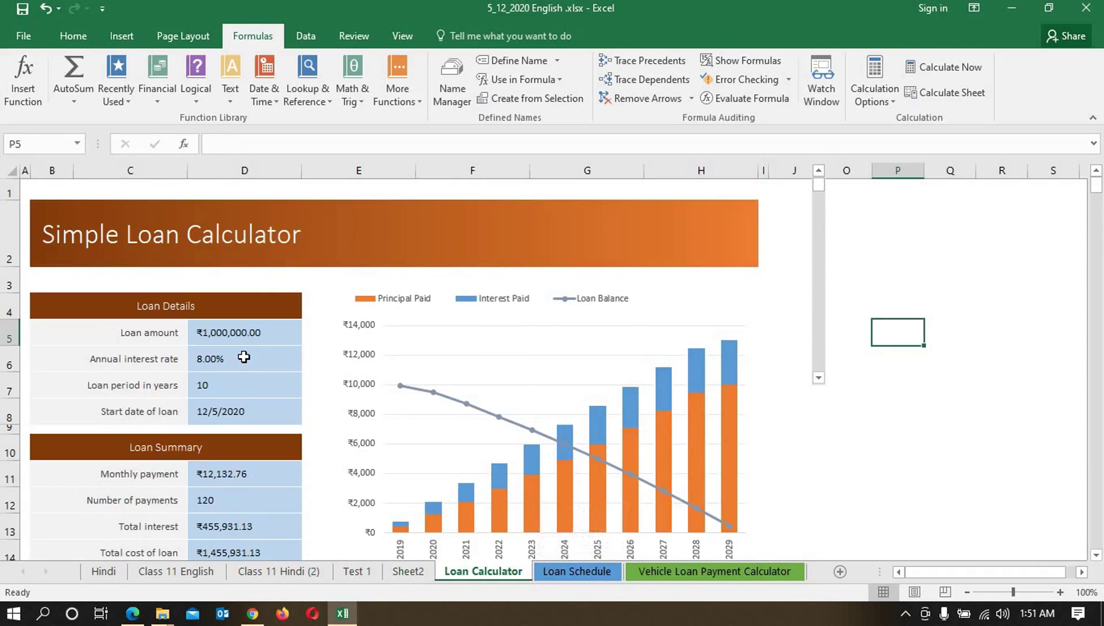
scroll(244, 358, "down", 1)
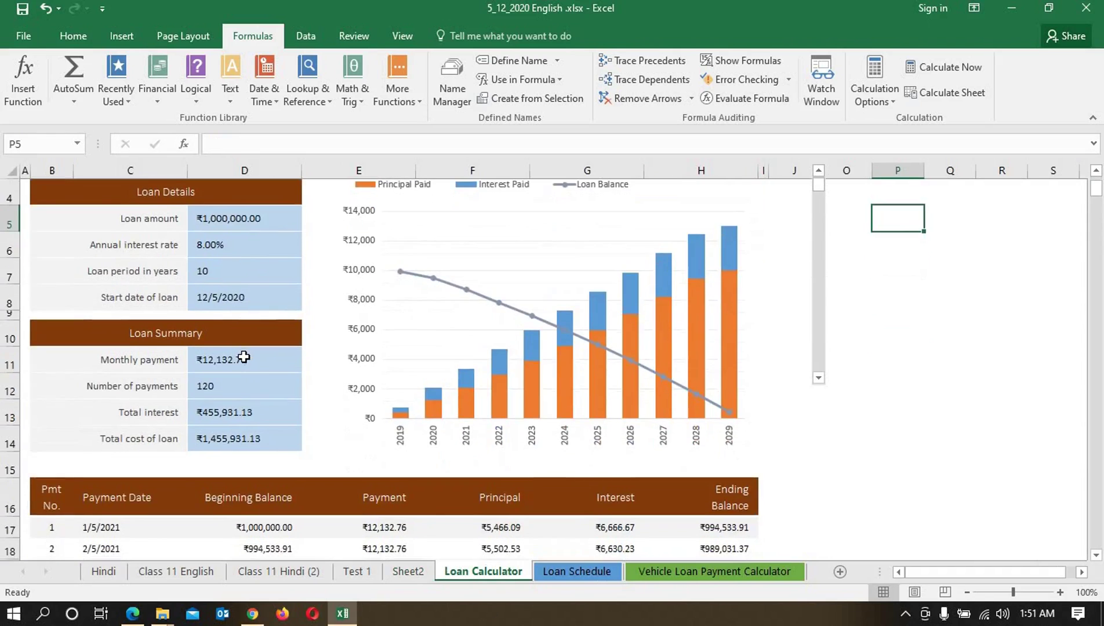
scroll(243, 353, "up", 1)
left_click(237, 335)
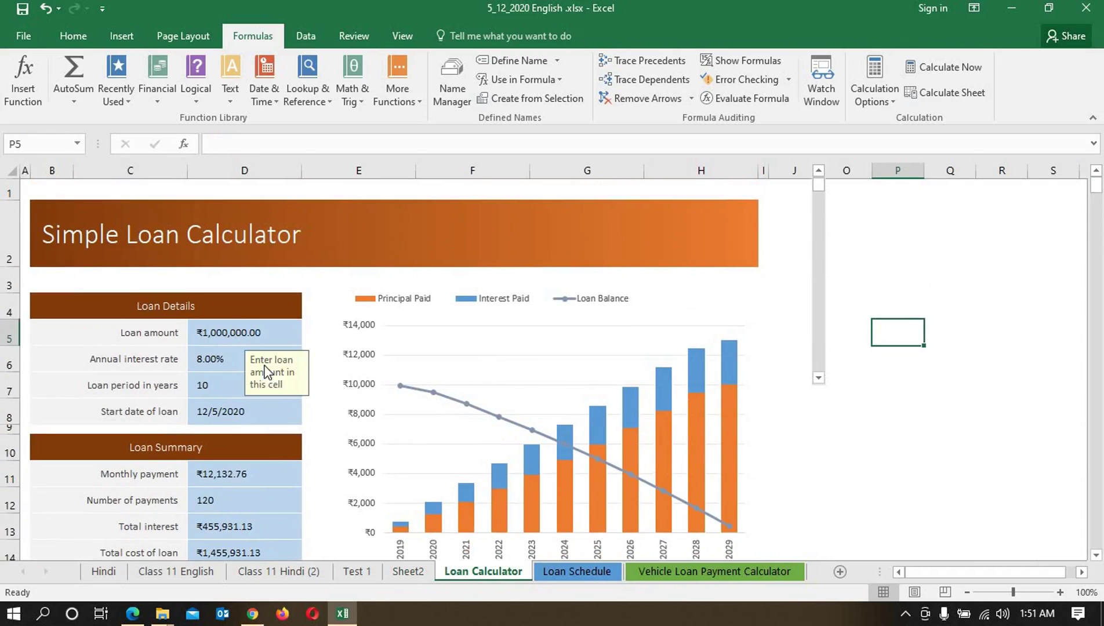
left_click(214, 364)
left_click(219, 390)
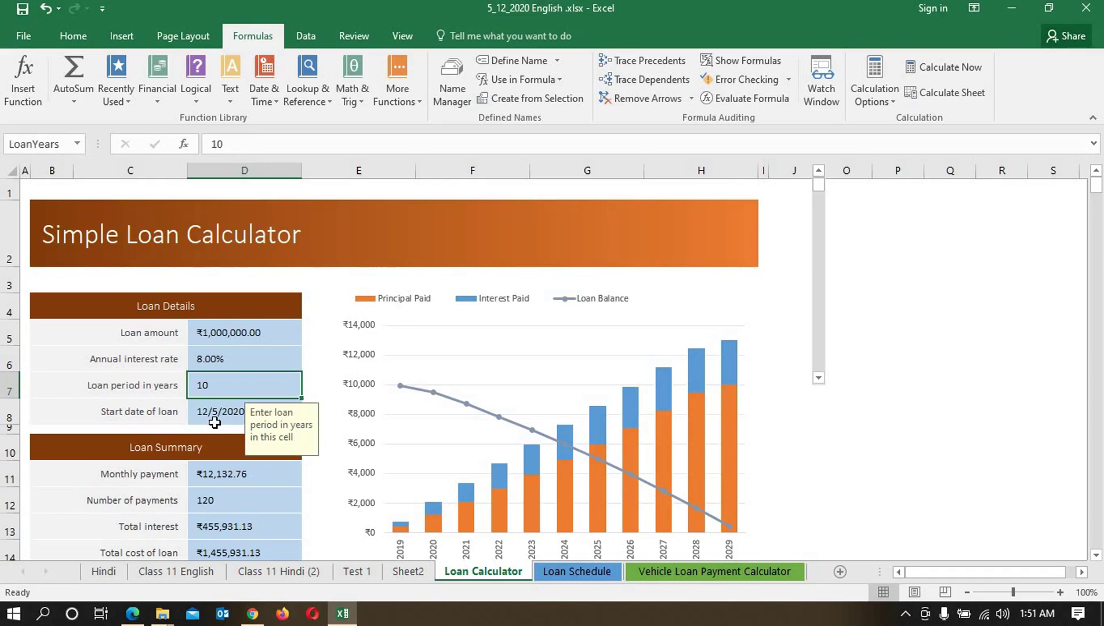
left_click(220, 412)
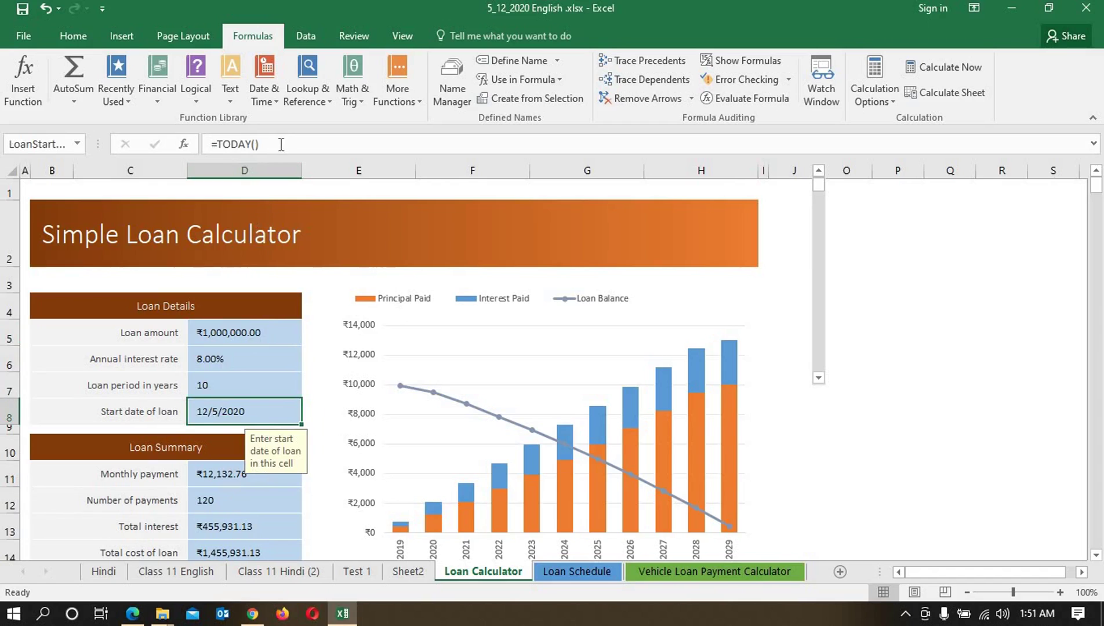
Examine the Loan Summary formulas for monthly payment, number of payments, total interest and total cost of loan
scroll(229, 373, "down", 1)
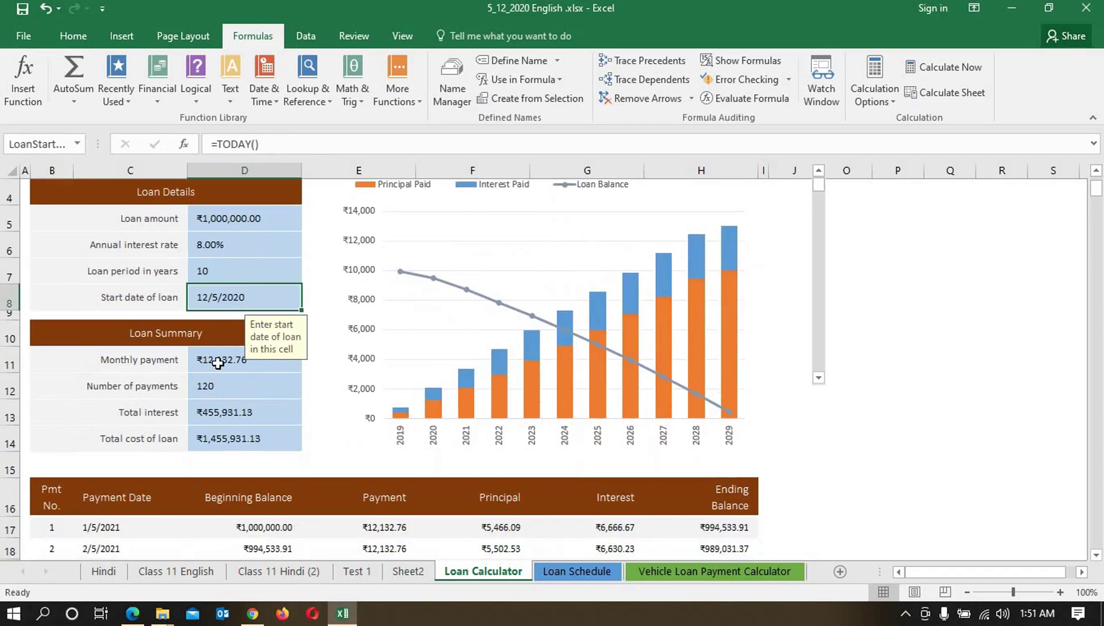
left_click(220, 364)
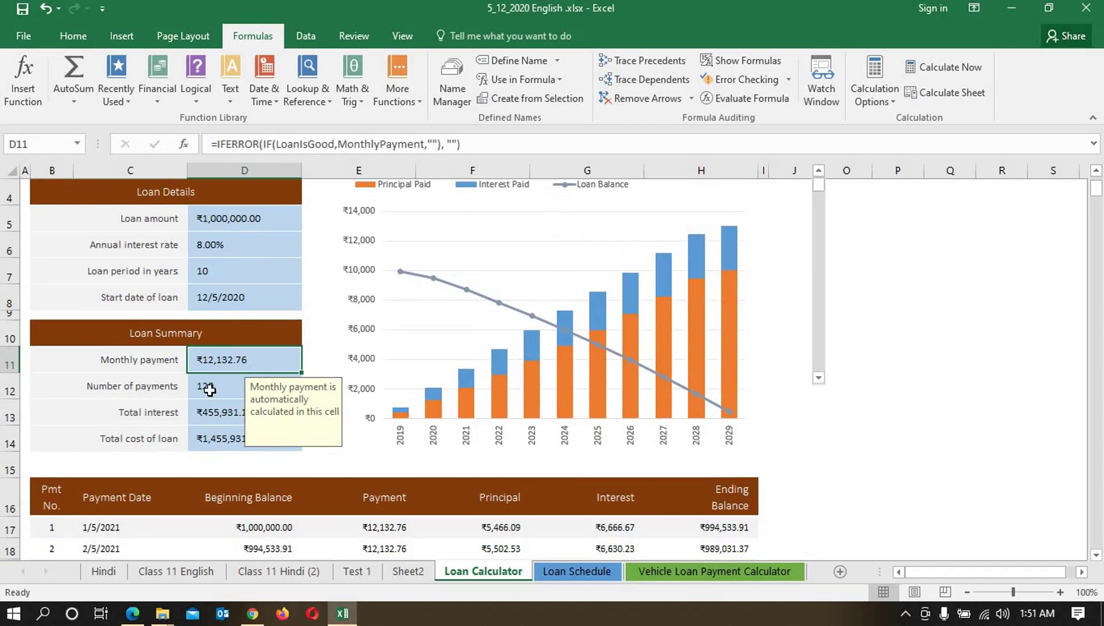
left_click(240, 396)
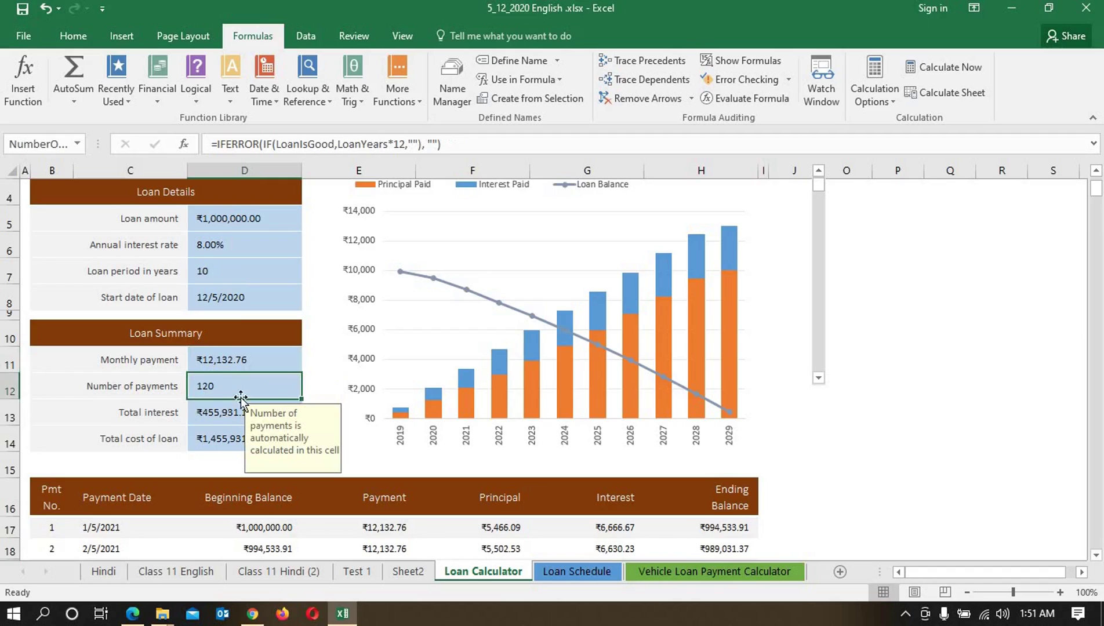
left_click(221, 425)
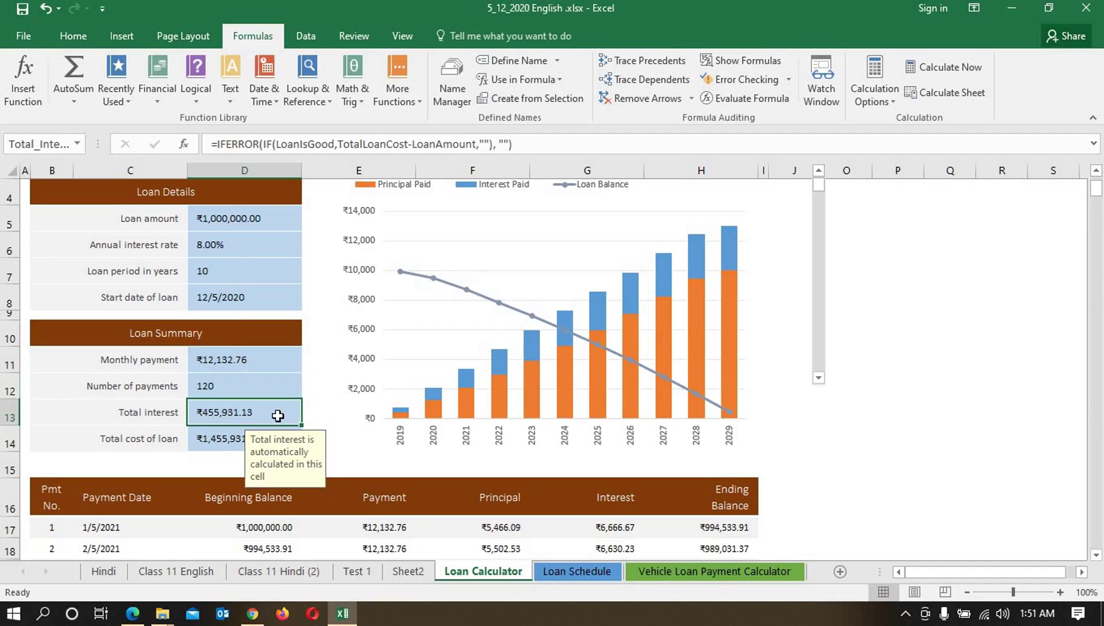
left_click(215, 454)
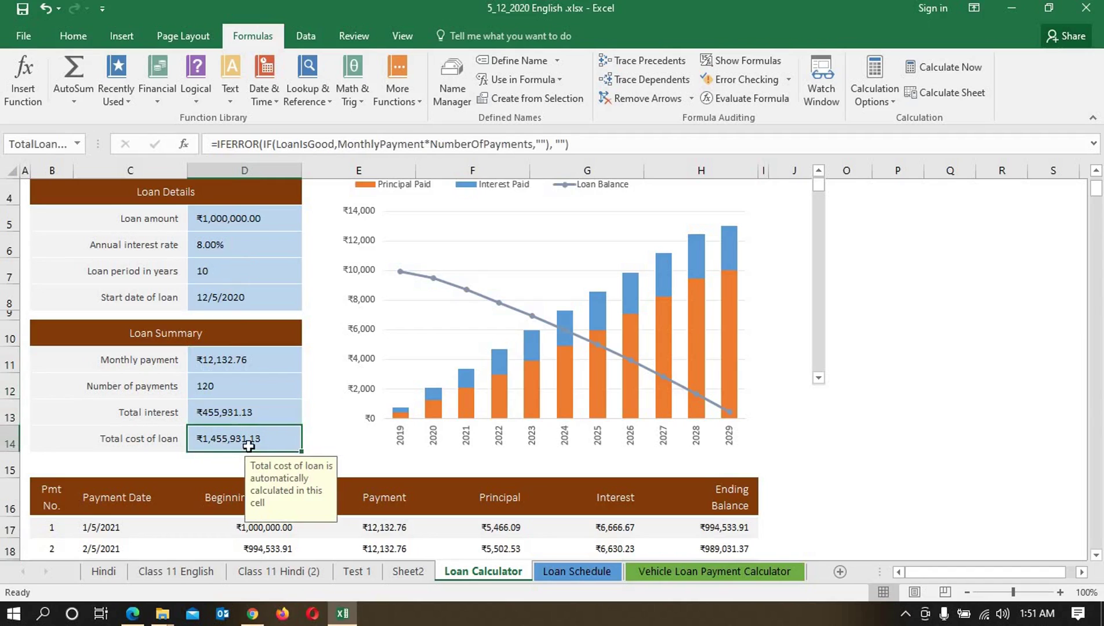
Set the calculator's loan amount to 3,000,000 and the loan period to 20 years
left_click(247, 222)
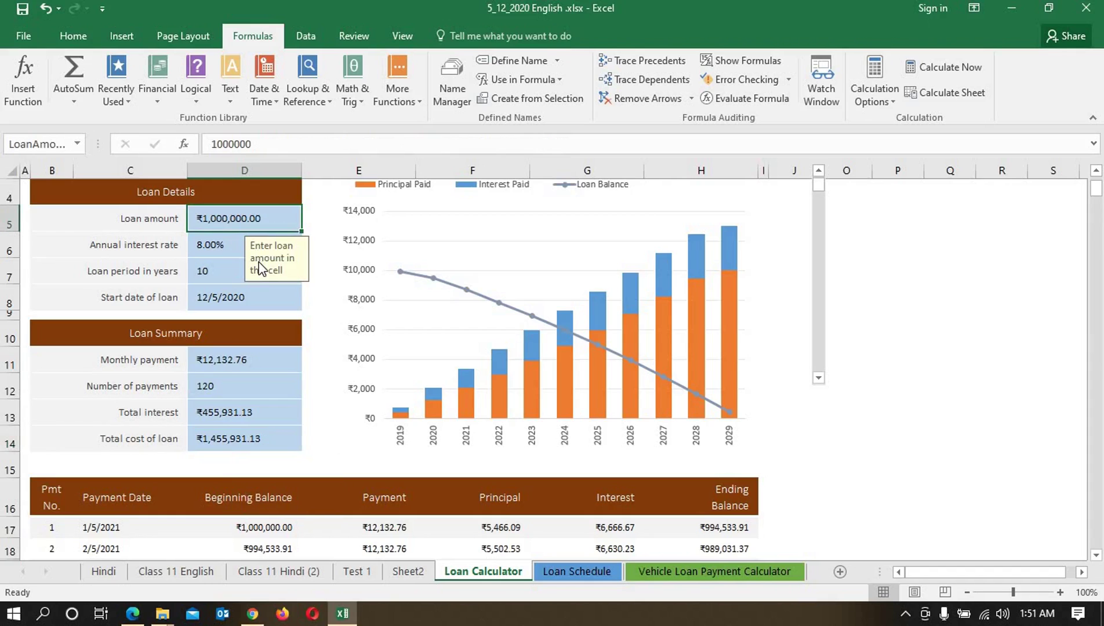
type("3000000")
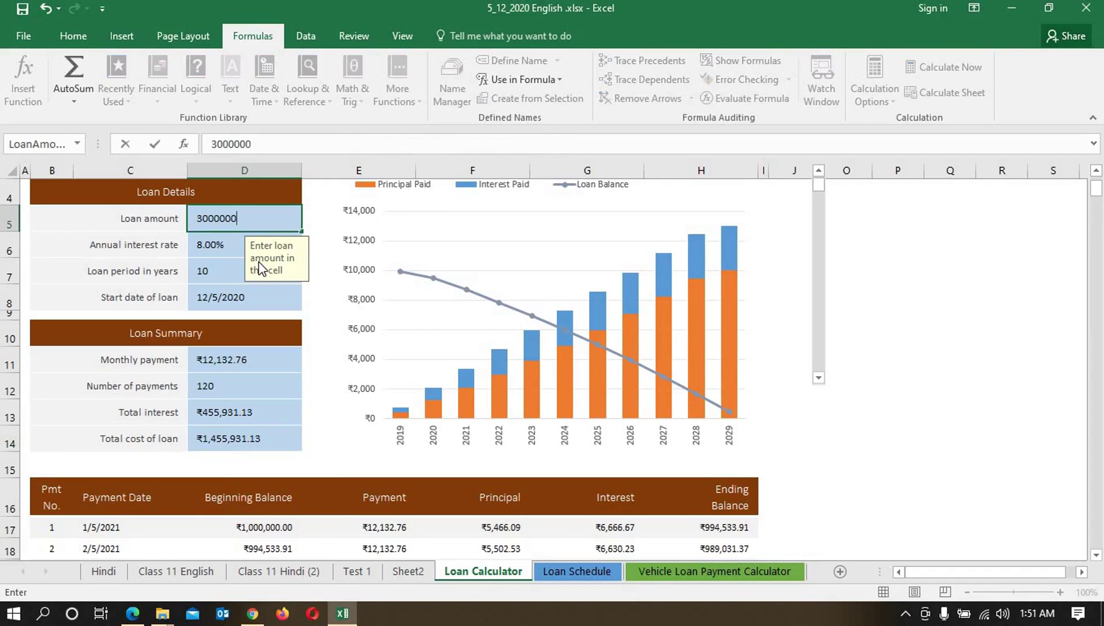
key("Return")
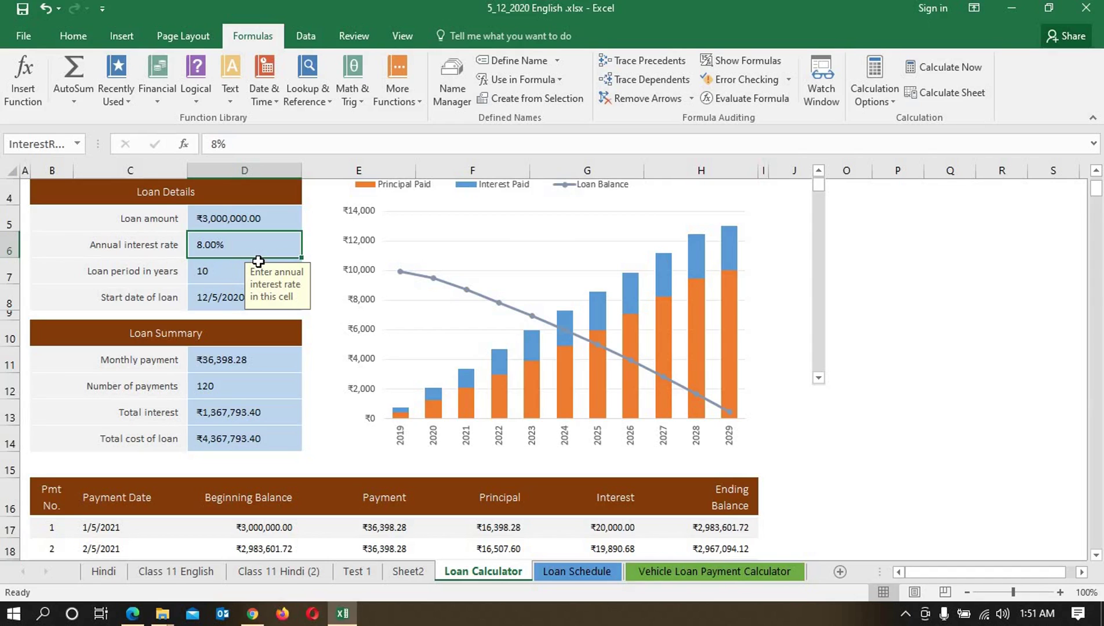
left_click(208, 276)
type("20")
key("Return")
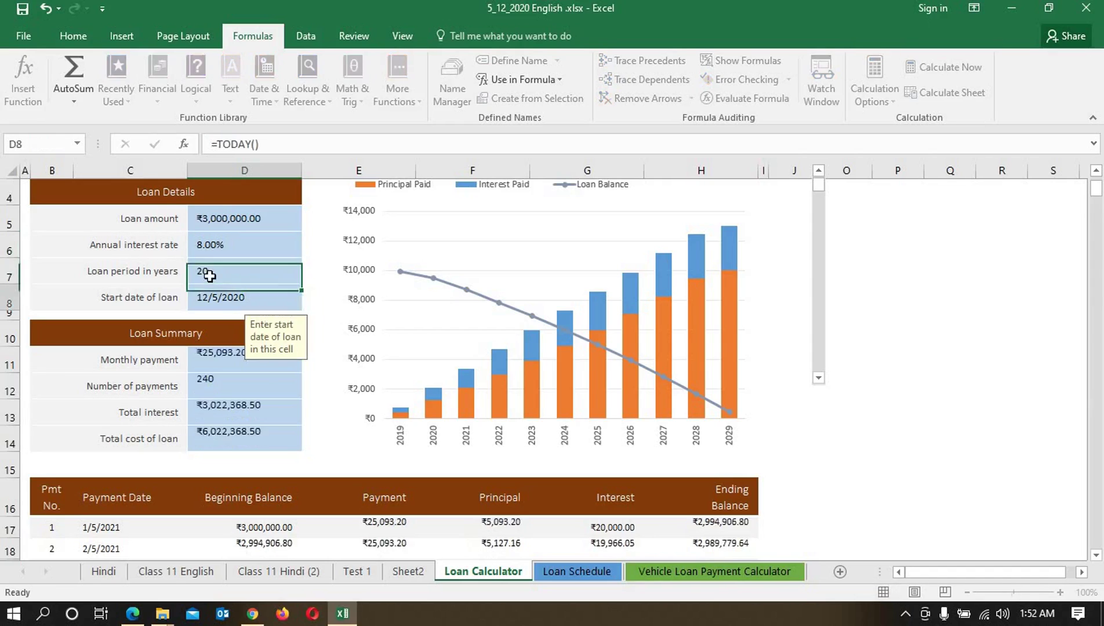
Review the recalculated Loan Summary cells and the chart of principal, interest and loan balance
left_click(226, 361)
left_click(218, 390)
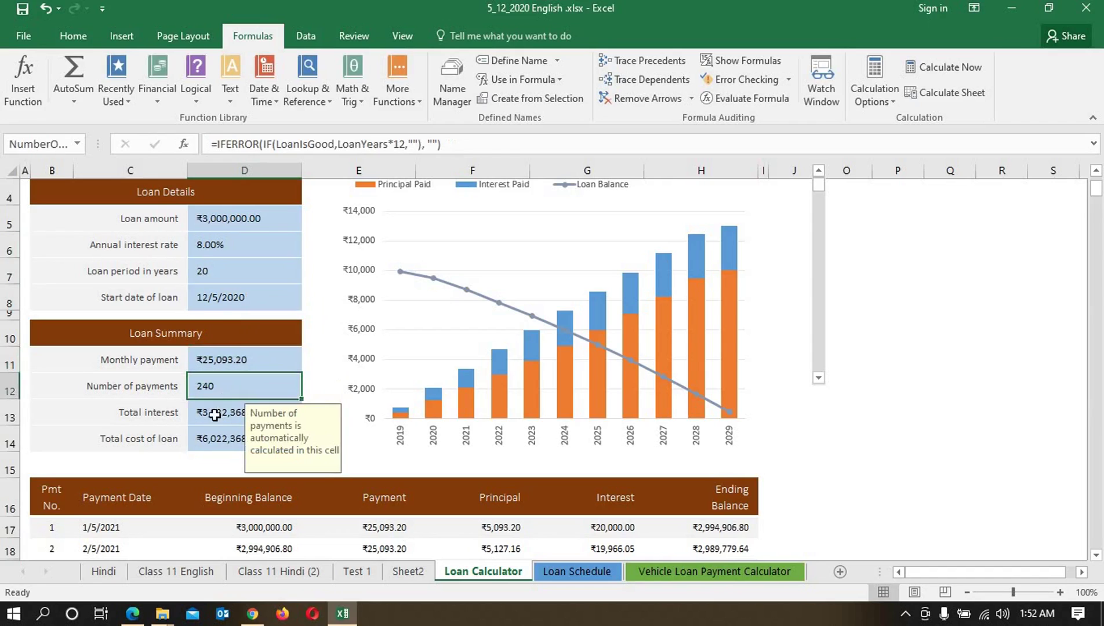
left_click(212, 413)
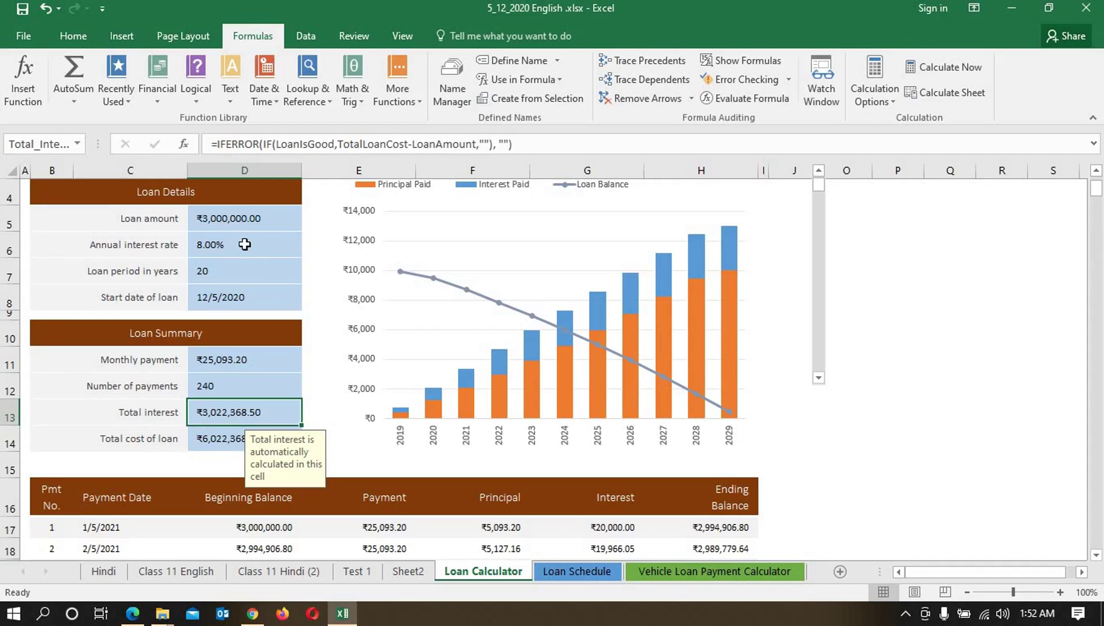
left_click(219, 442)
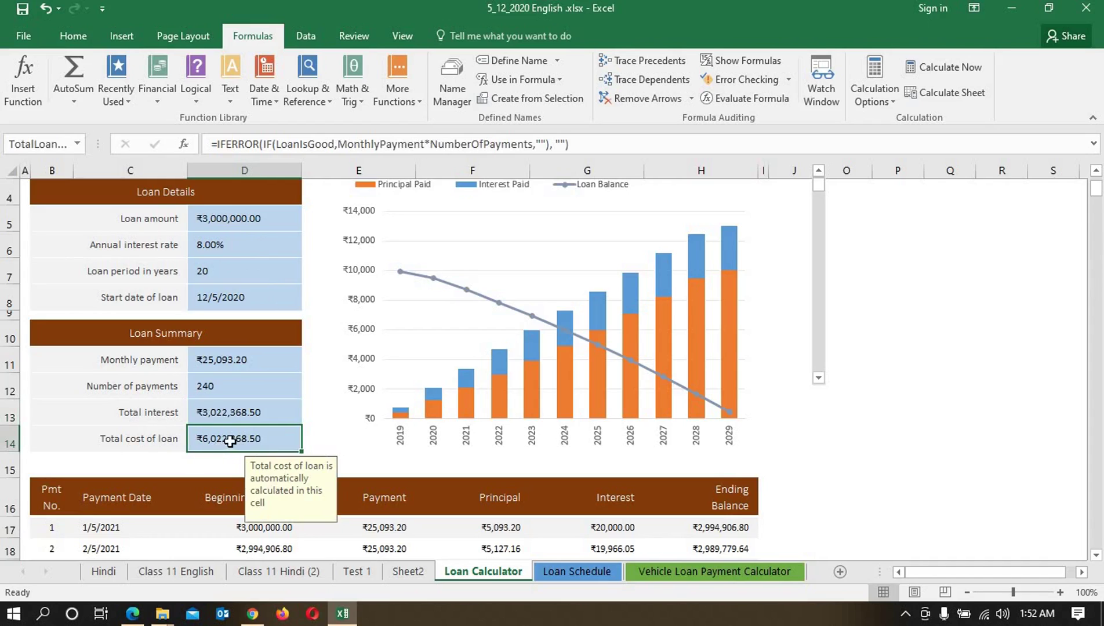
mouse_move(661, 382)
scroll(447, 320, "down", 2)
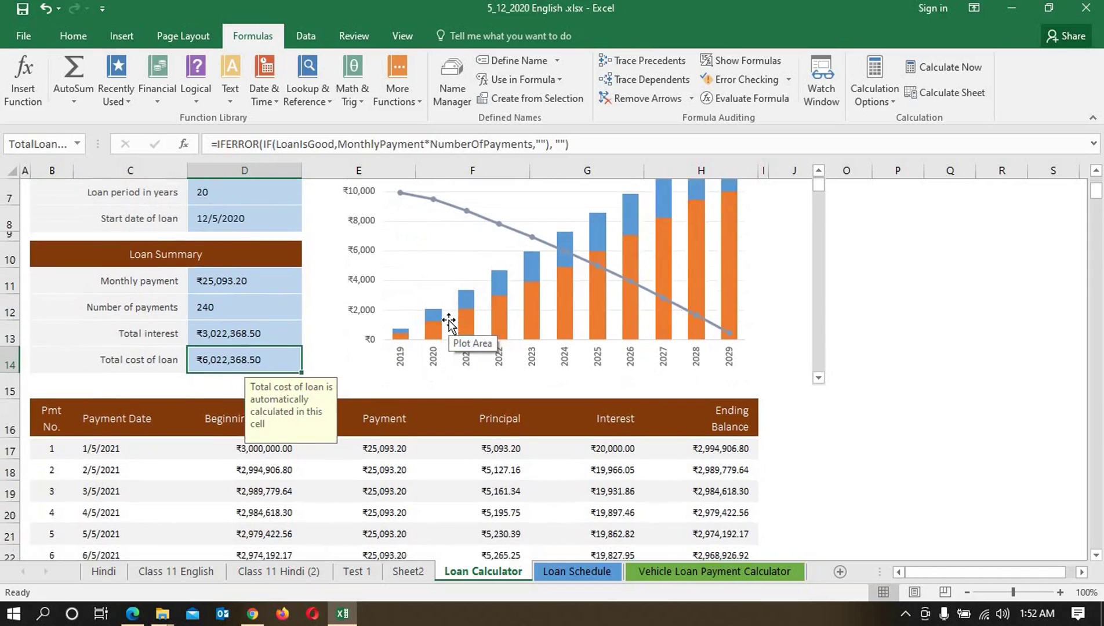
Look through the monthly payment schedule and check the currency format of the rows around payment 120
left_click(937, 330)
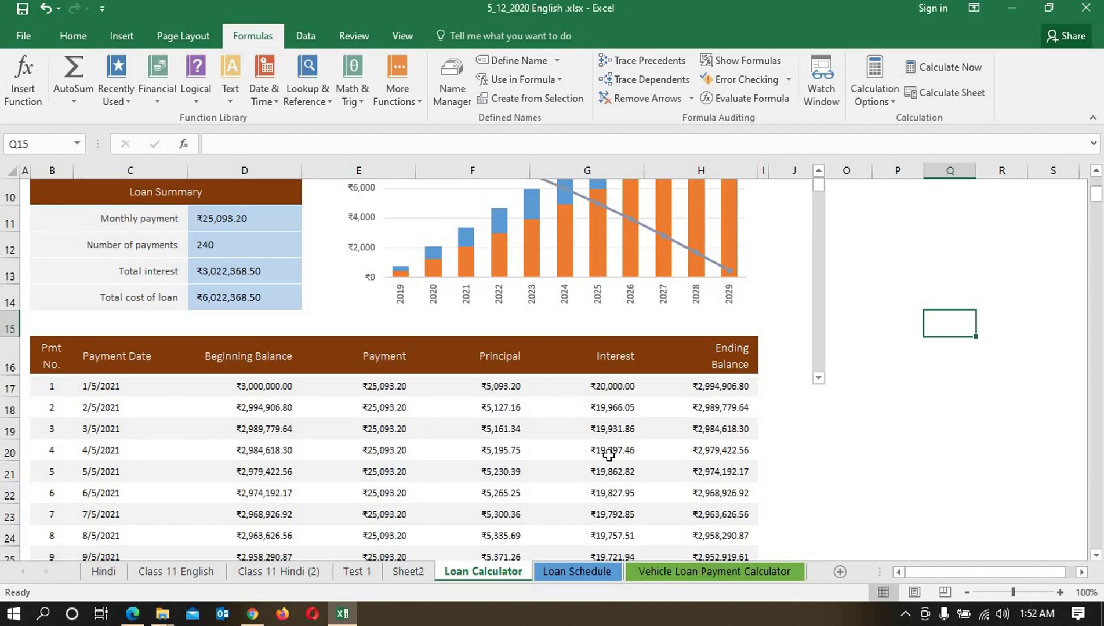
scroll(623, 446, "down", 9)
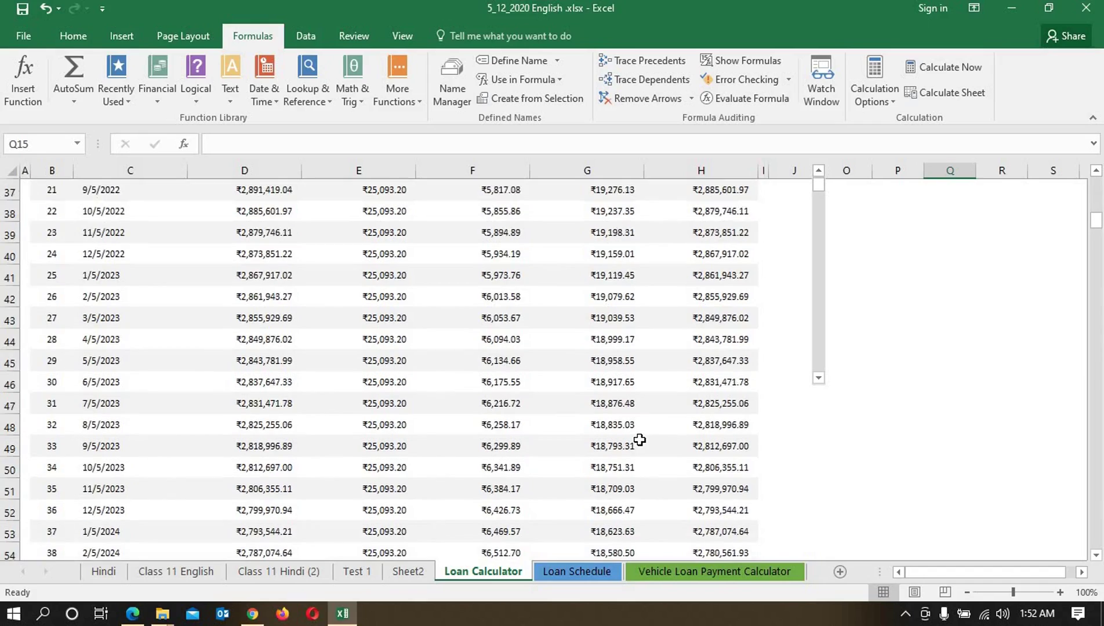
scroll(639, 440, "down", 19)
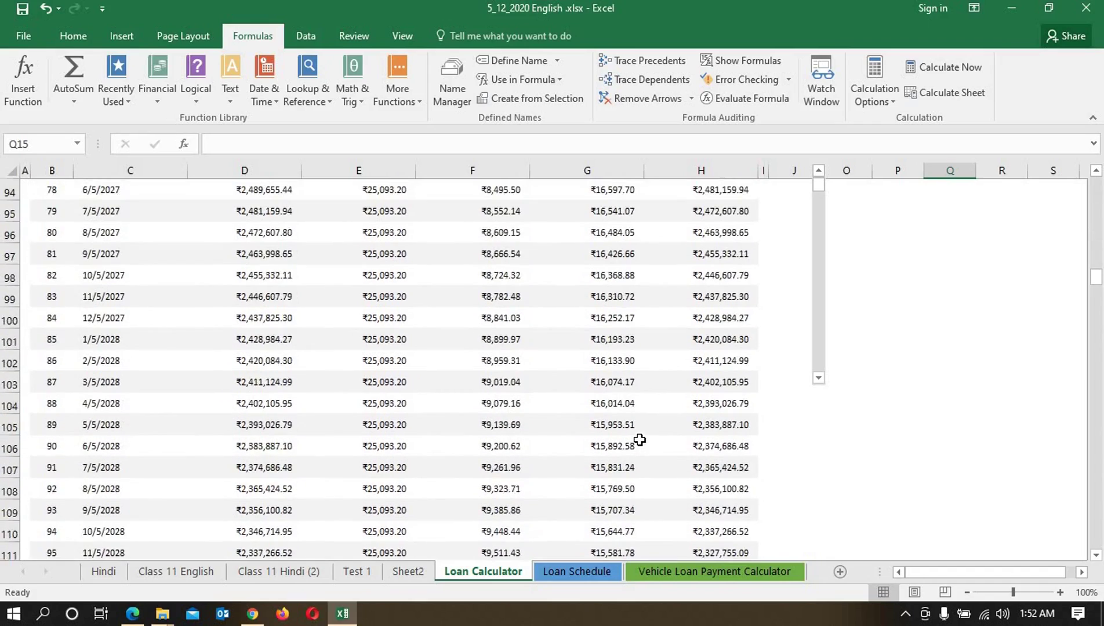
scroll(639, 440, "down", 19)
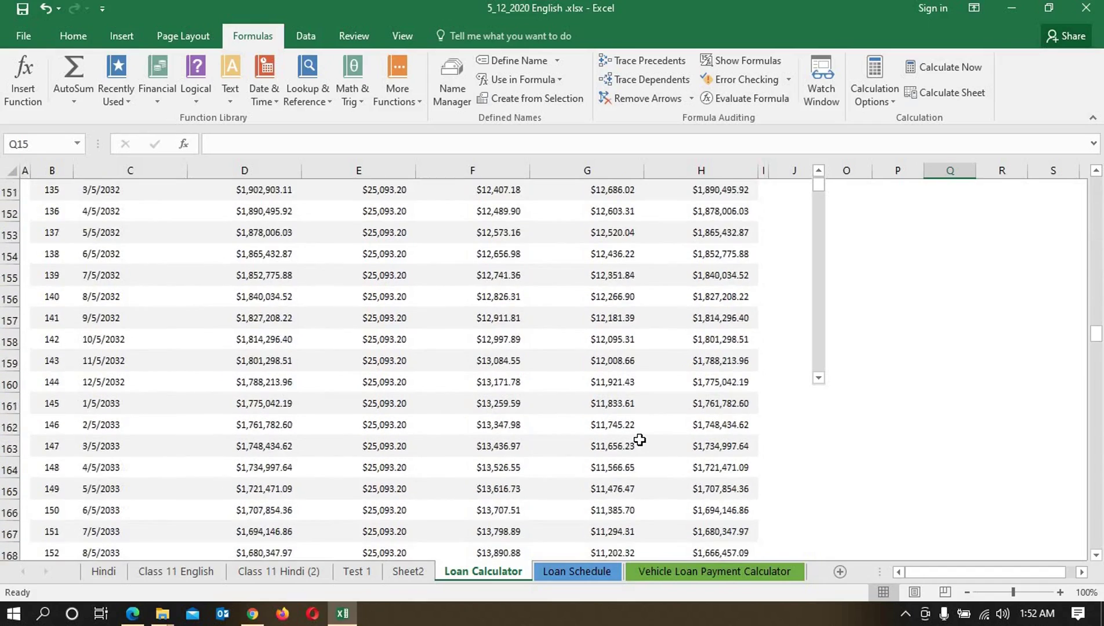
scroll(639, 440, "down", 3)
scroll(347, 308, "up", 5)
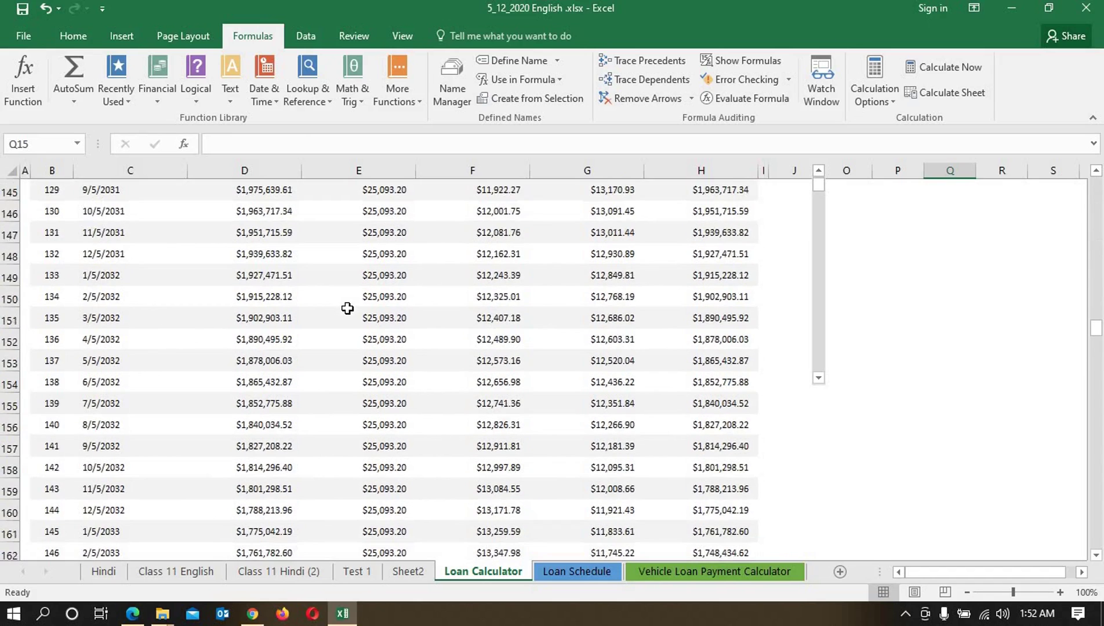
scroll(348, 307, "up", 5)
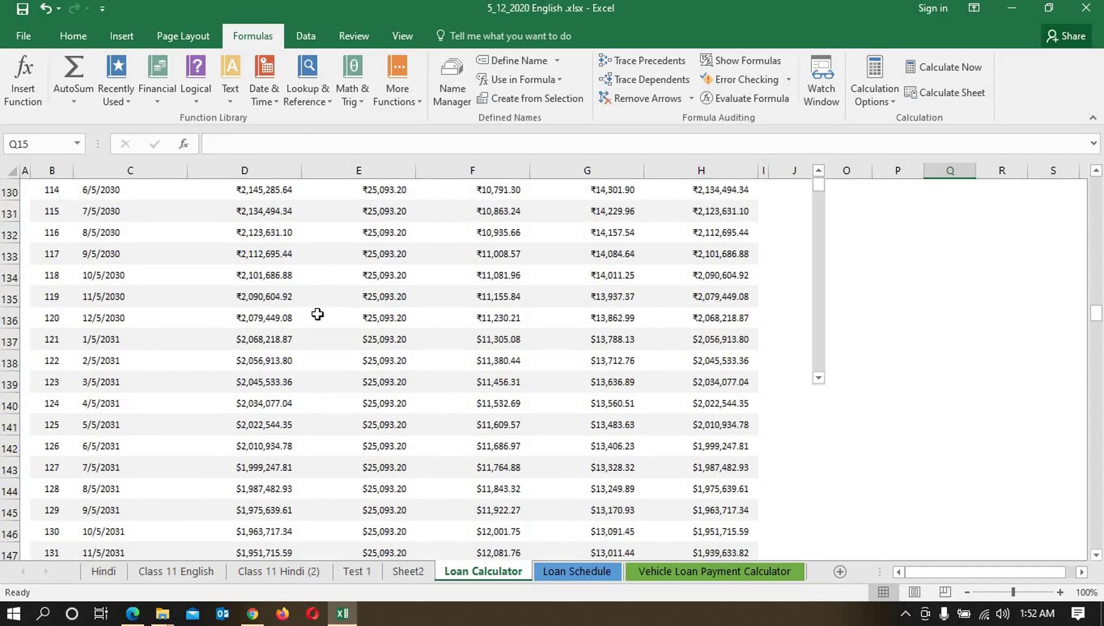
Copy the rupee formatting of payment 120's amounts in D136:H136 to the amounts of all payments from 121 onward with Format Painter
left_click_drag(239, 317, 712, 320)
left_click(73, 36)
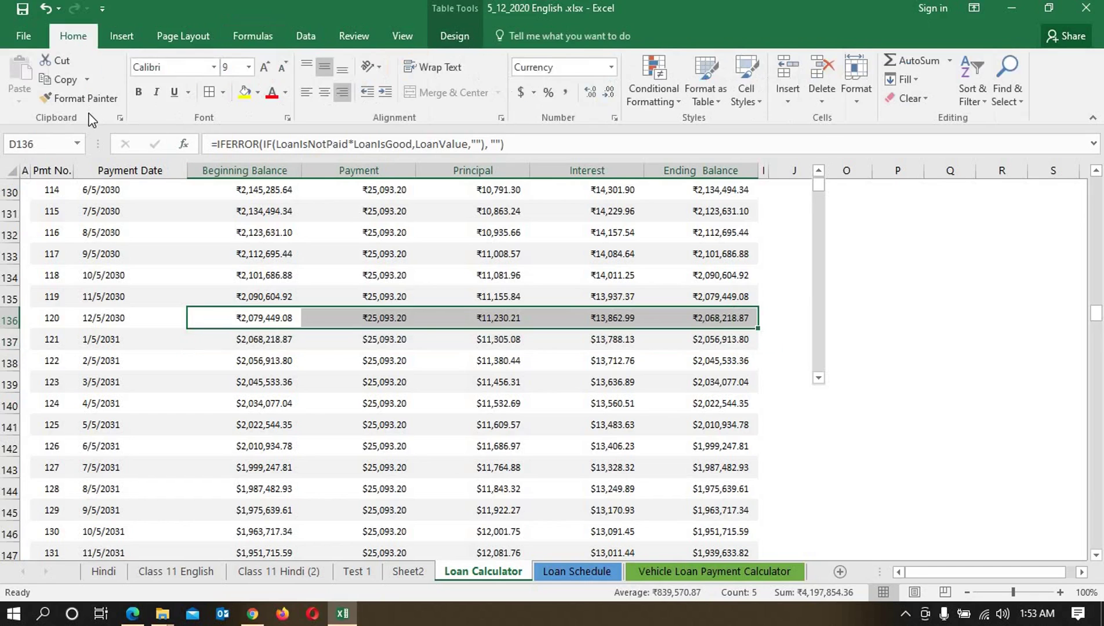
left_click(79, 98)
mouse_move(293, 339)
left_mouse_down()
mouse_move(323, 362)
mouse_move(653, 464)
mouse_move(666, 597)
mouse_move(678, 601)
mouse_move(736, 328)
mouse_move(757, 145)
mouse_move(737, 215)
mouse_move(739, 162)
mouse_move(734, 172)
mouse_move(721, 328)
left_mouse_up()
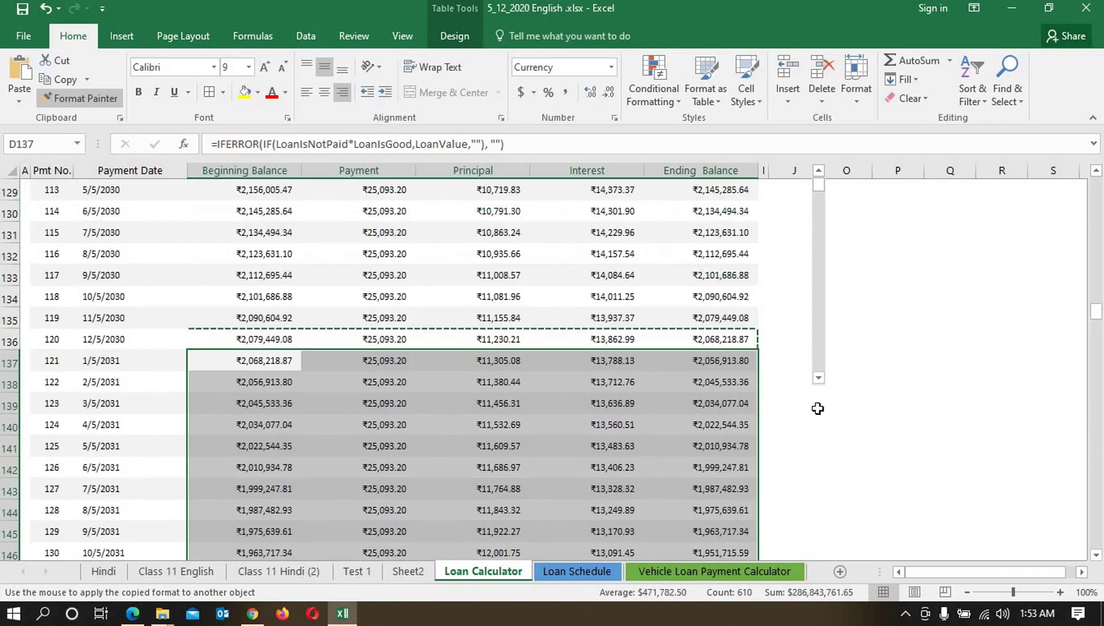
scroll(817, 409, "down", 20)
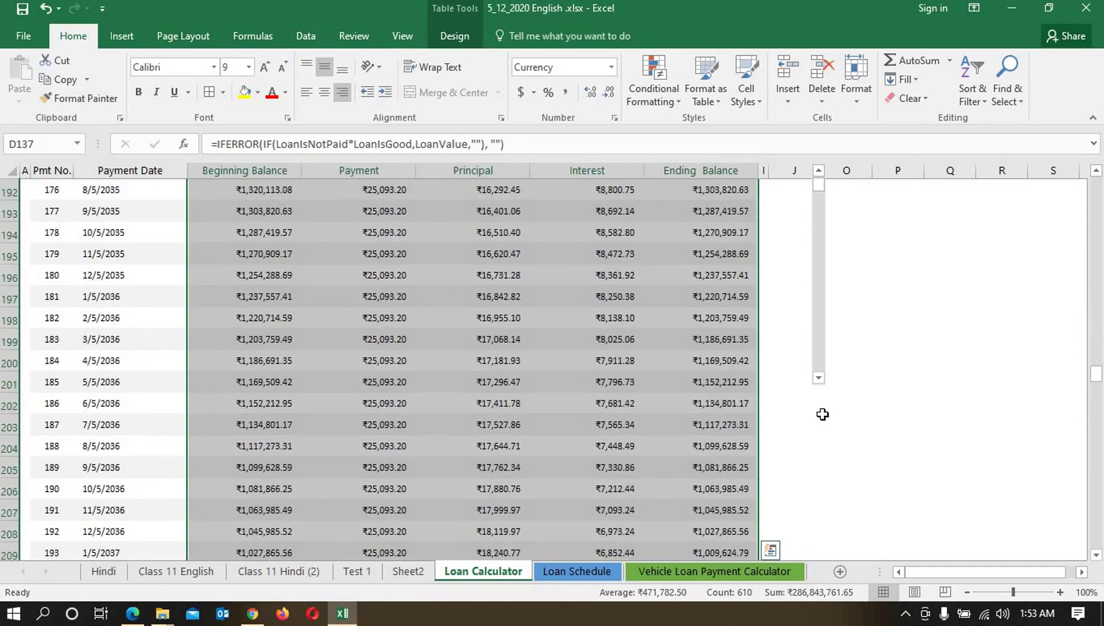
Check the rupee formatting through final payment 240 and its ending balance, and look back over the earlier payments
scroll(820, 414, "down", 20)
scroll(735, 403, "up", 1)
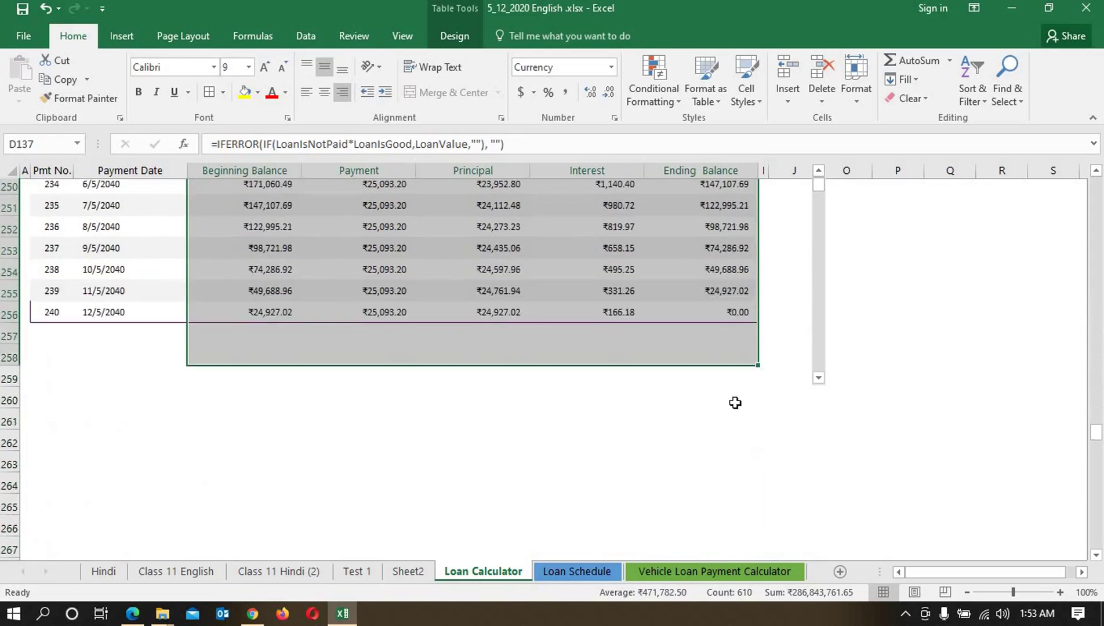
scroll(735, 403, "up", 1)
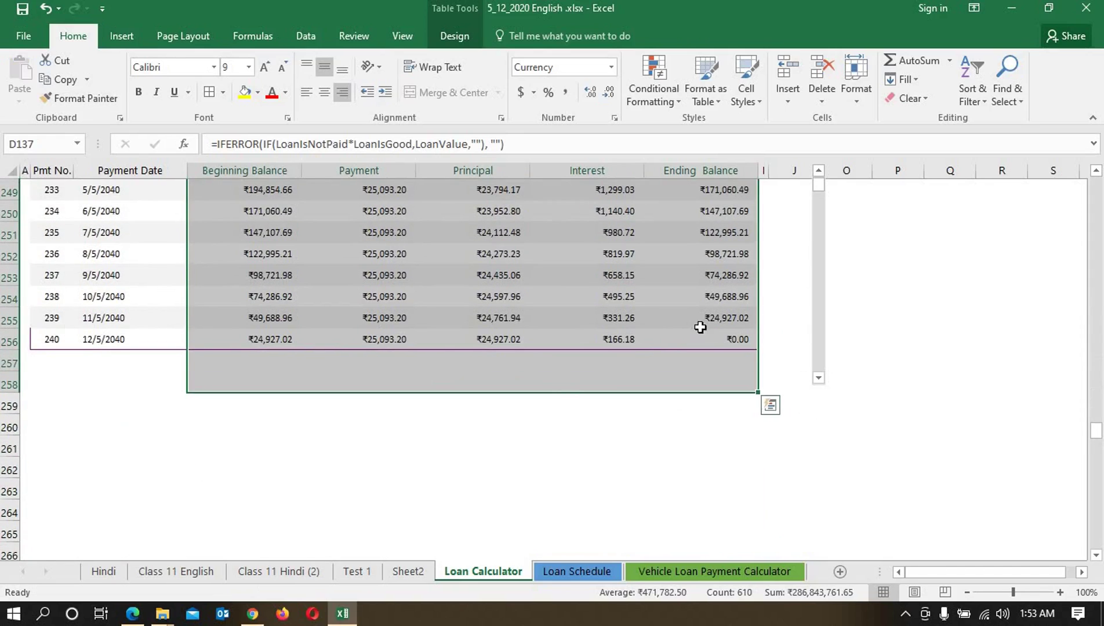
left_click(718, 337)
scroll(604, 414, "up", 20)
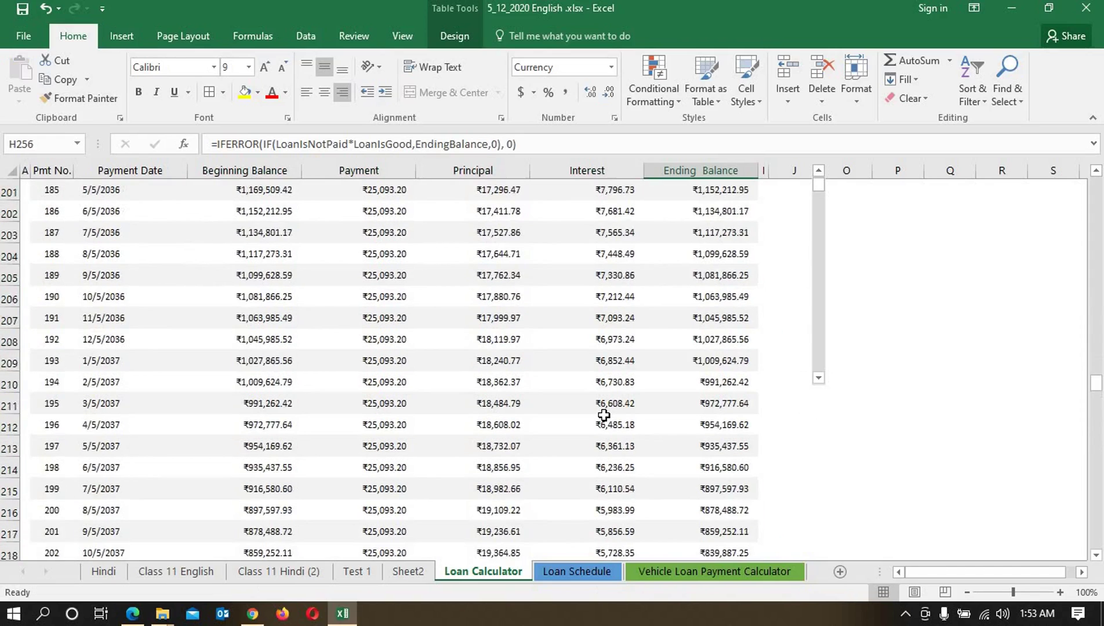
scroll(603, 414, "up", 20)
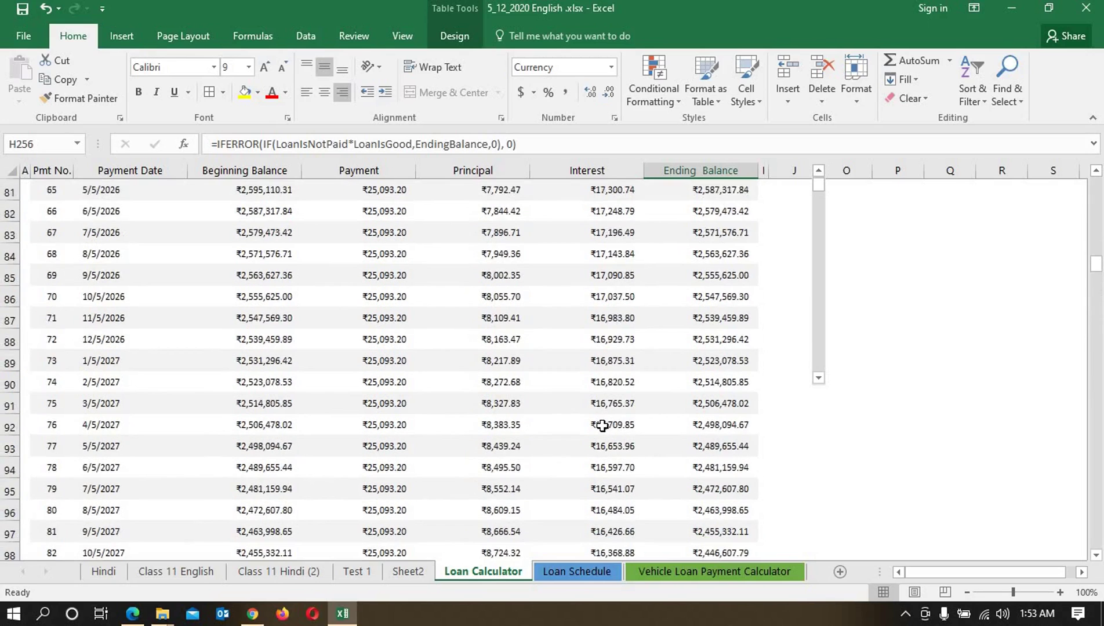
Open the Loan Schedule sheet and look over the loan amortization schedule's entered values, summary and payment rows
left_click(591, 572)
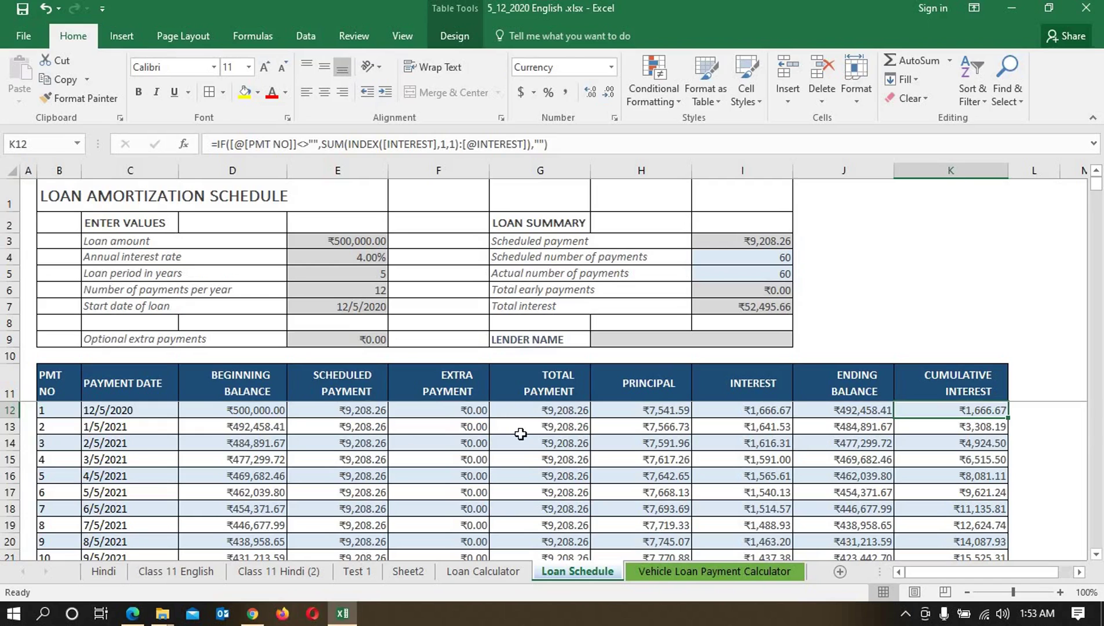
scroll(520, 433, "down", 1)
scroll(520, 434, "up", 1)
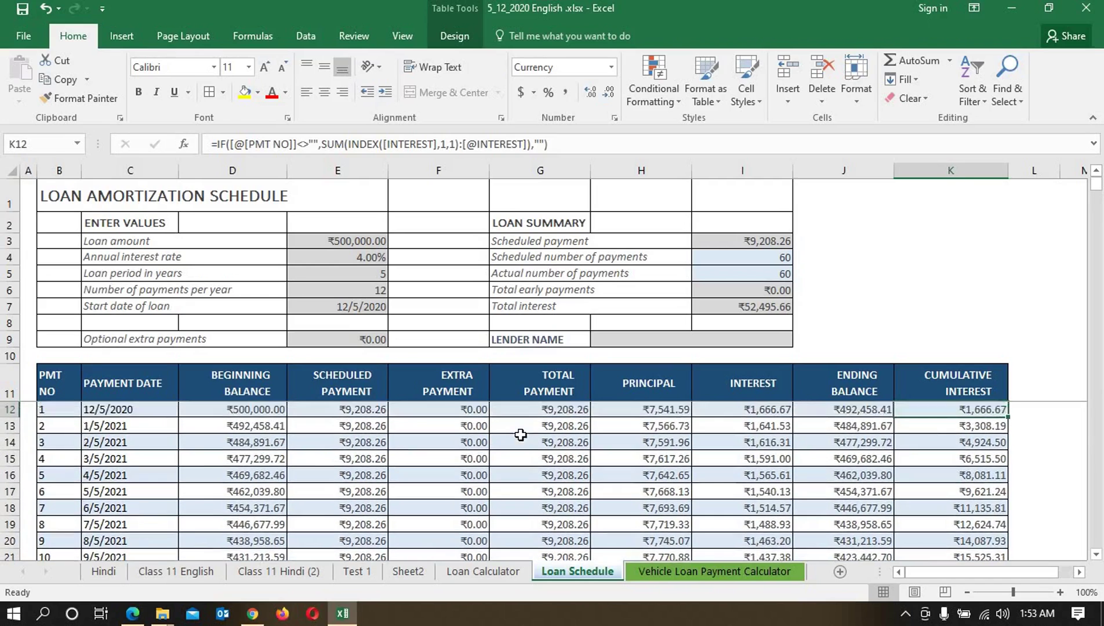
Open the Vehicle Loan Payment Calculator sheet and examine its down payment and interest rate cells
left_click(698, 582)
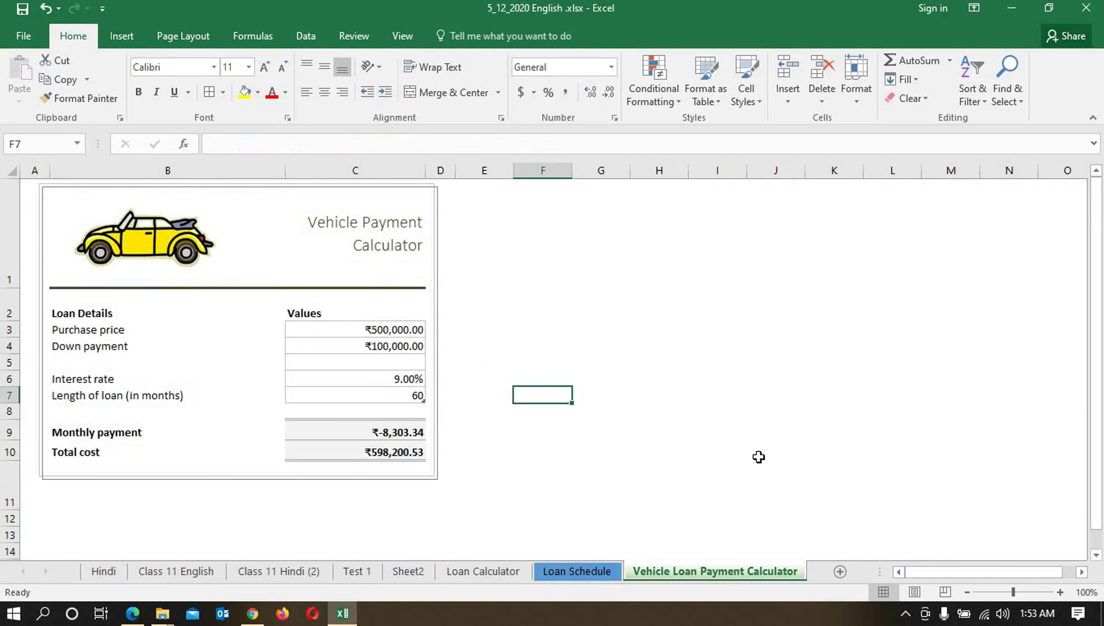
left_click(562, 380)
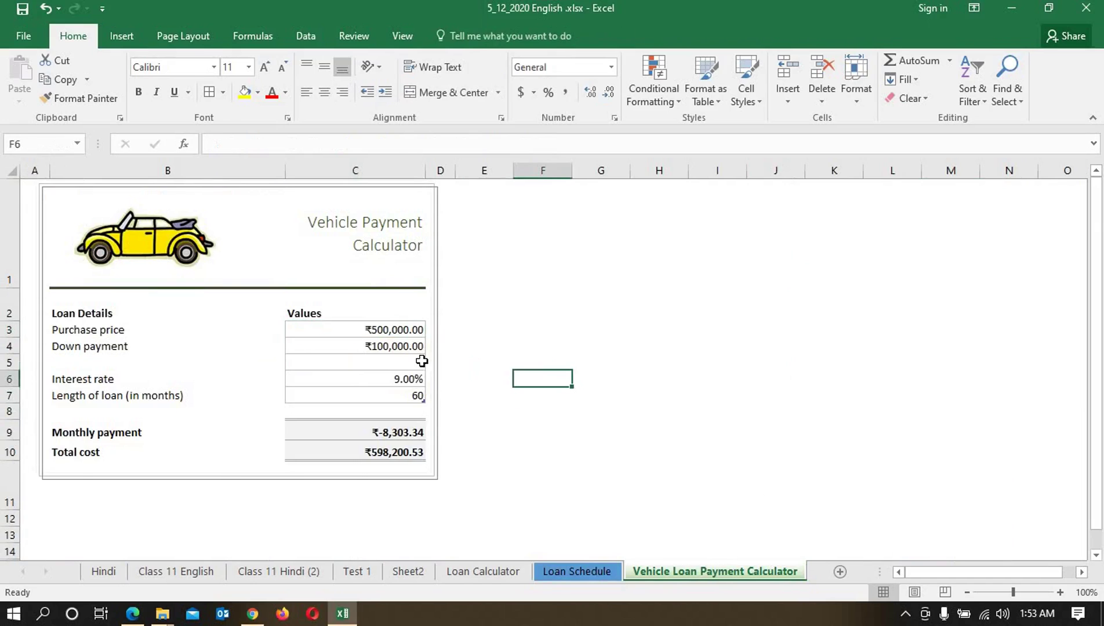
left_click(394, 350)
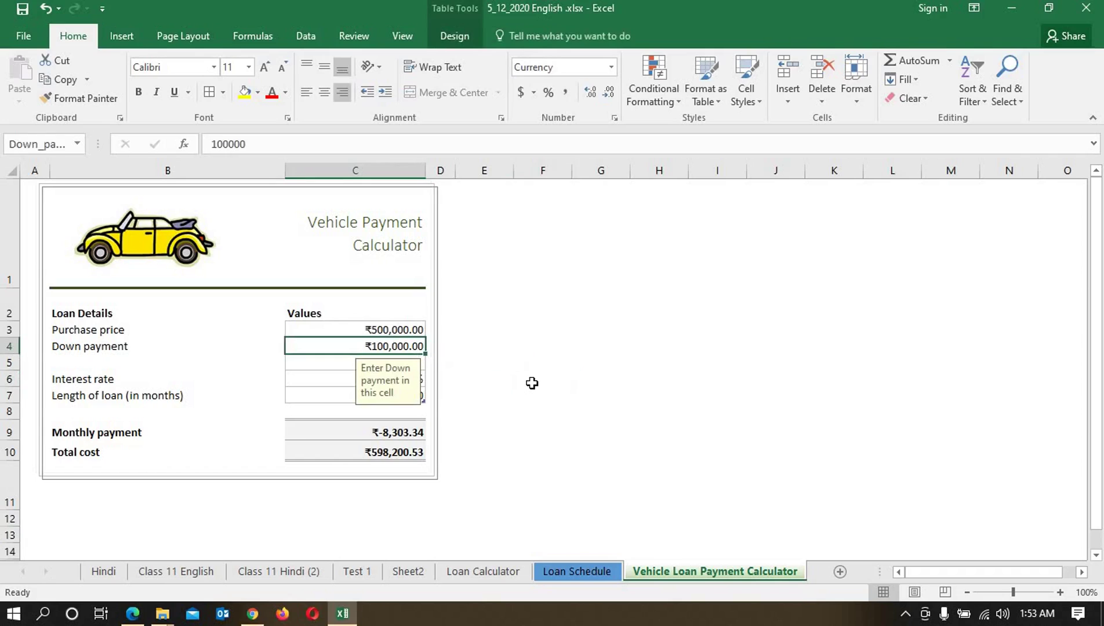
left_click(530, 383)
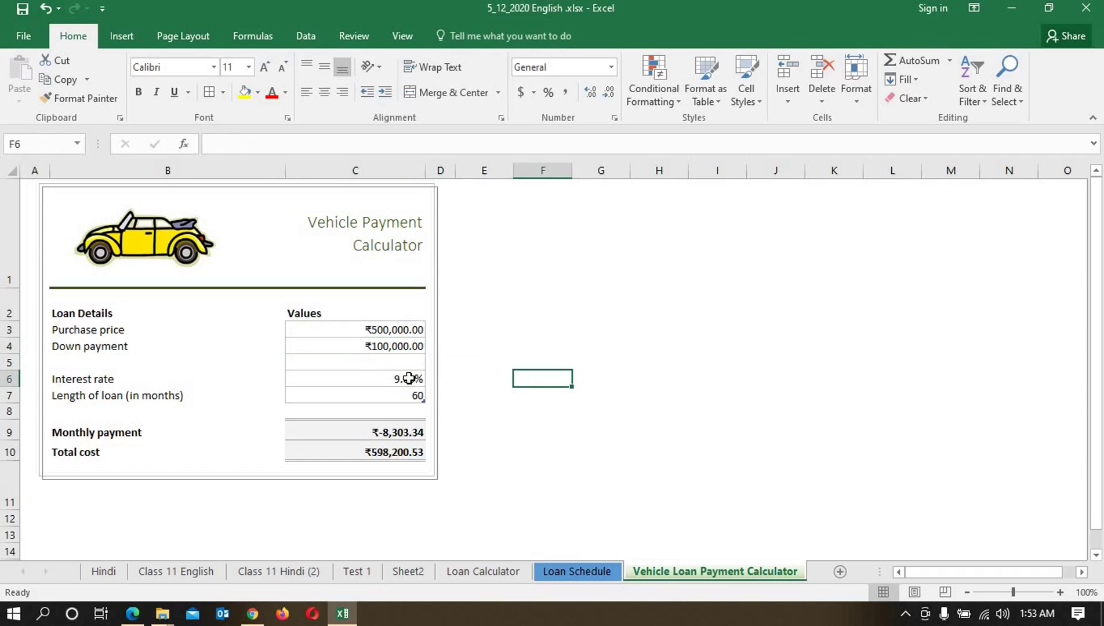
left_click(410, 378)
left_click(481, 411)
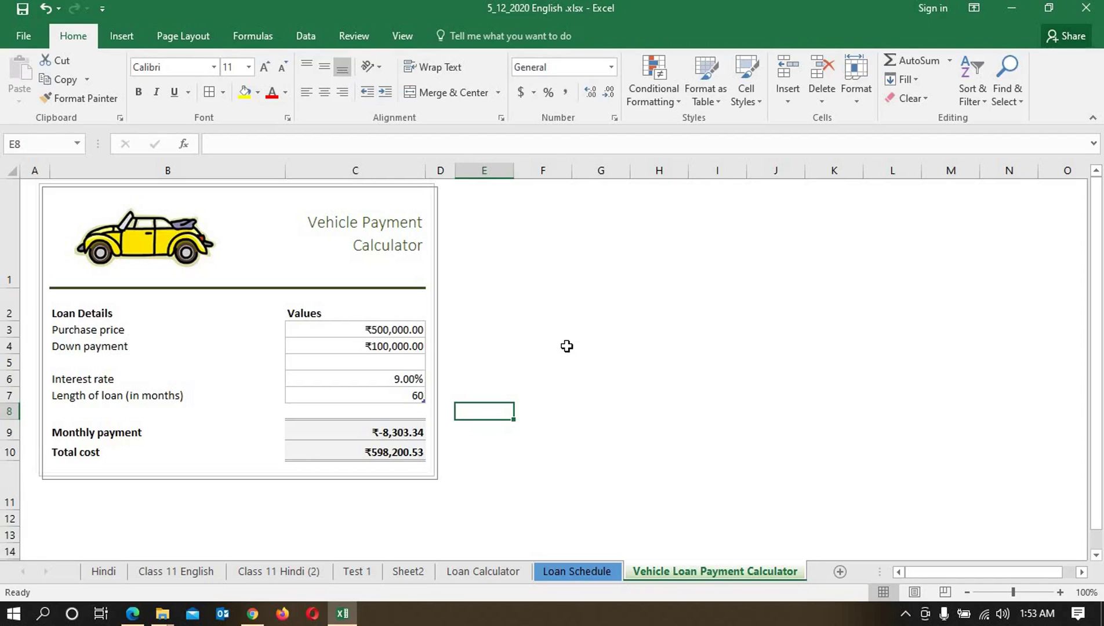
Set the vehicle calculator's down payment to 200,000 and check the monthly payment and loan length cells
left_click(393, 346)
type("20000")
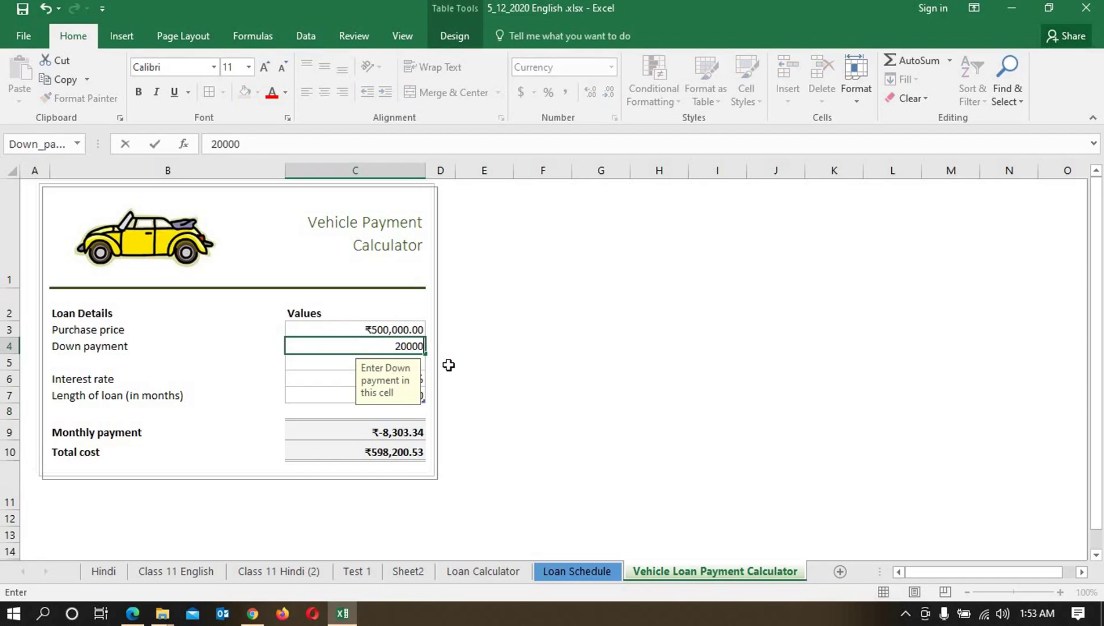
type("00")
key("BackSpace")
key("Return")
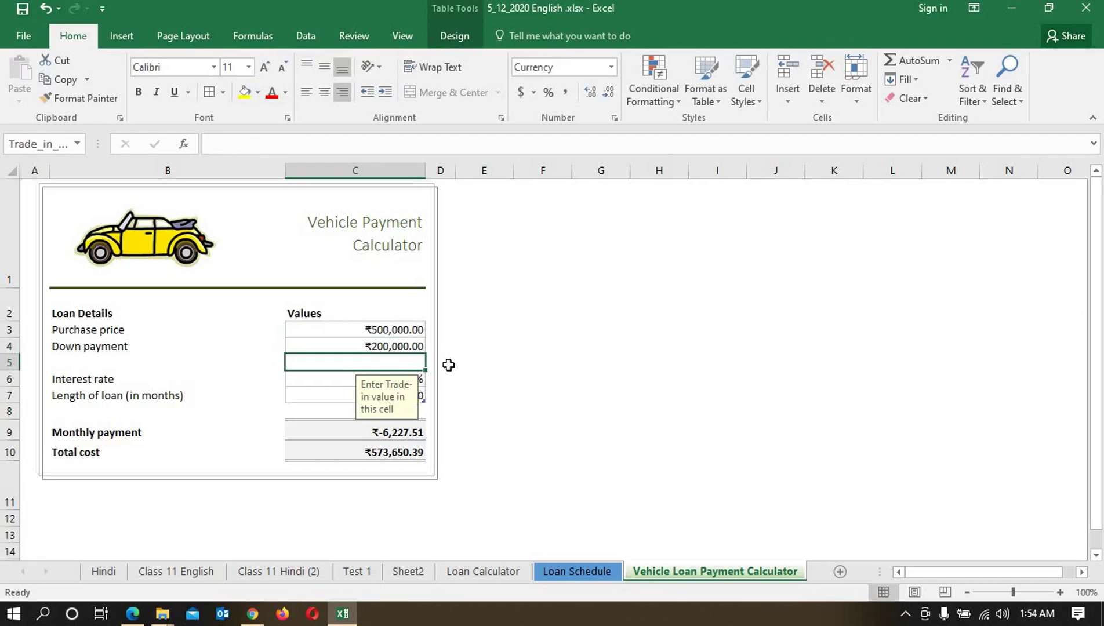
left_click(417, 432)
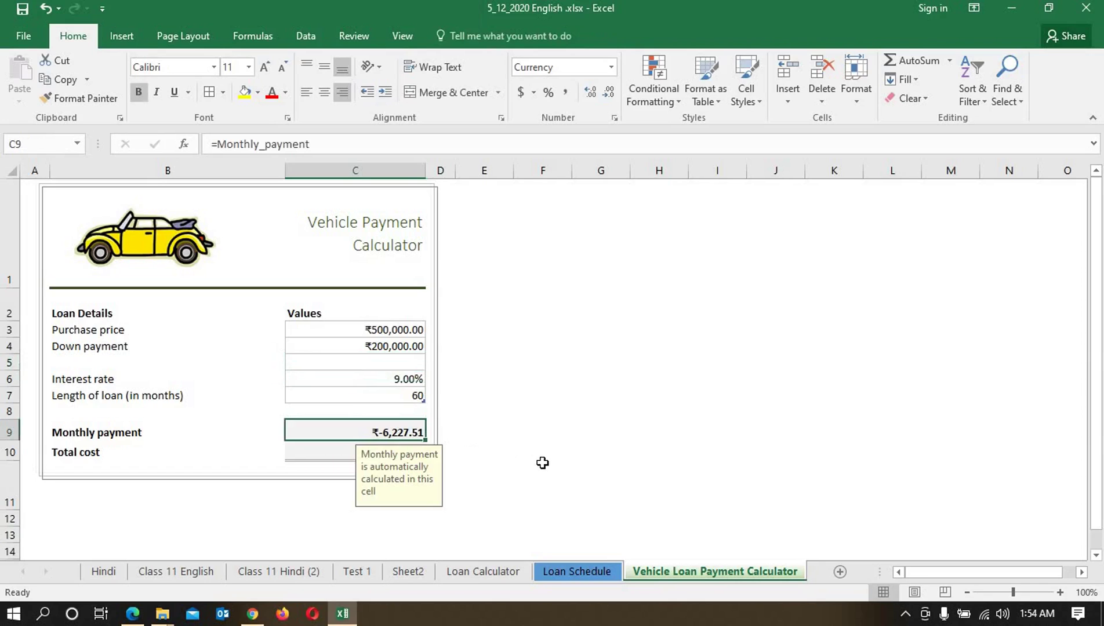
left_click(543, 464)
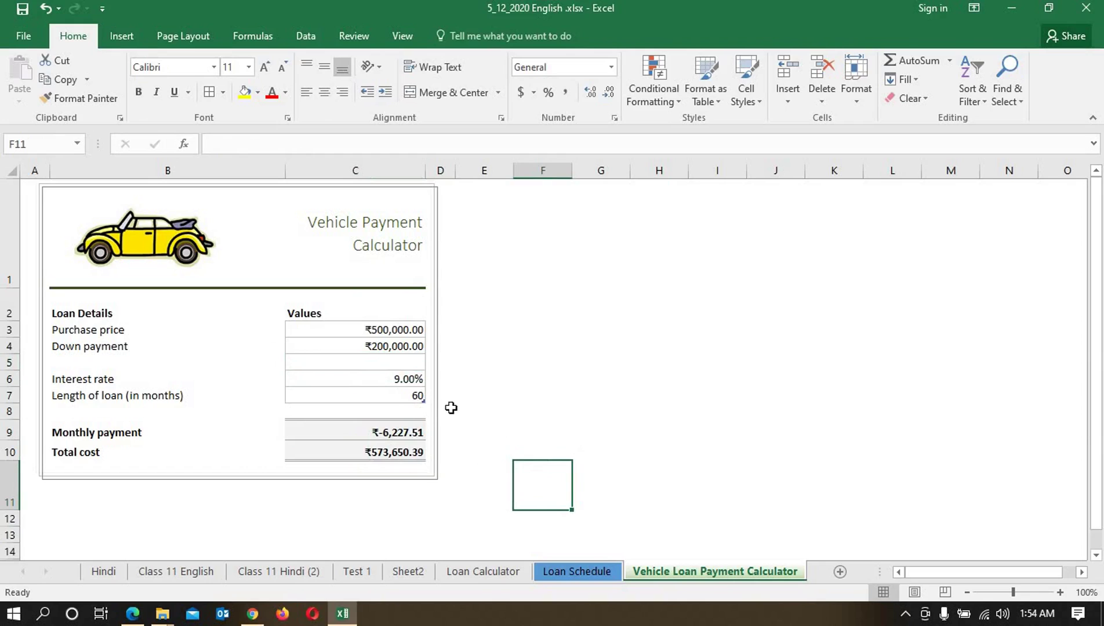
left_click(415, 396)
left_click(485, 425)
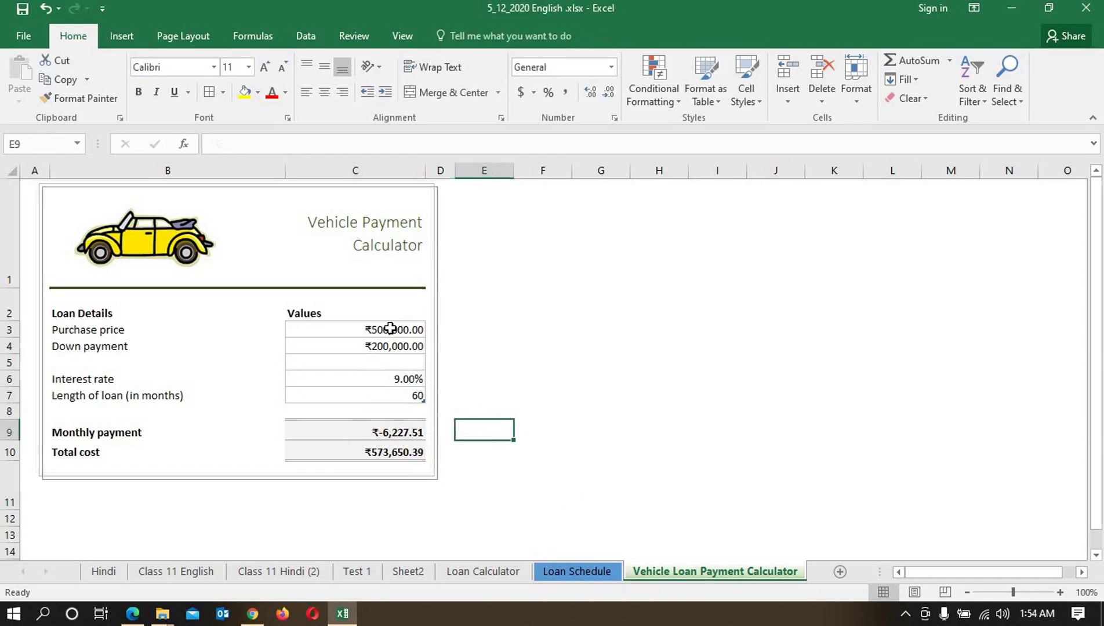
Set the vehicle loan's down payment to 0 and check the recalculated monthly payment and total cost
left_click(400, 348)
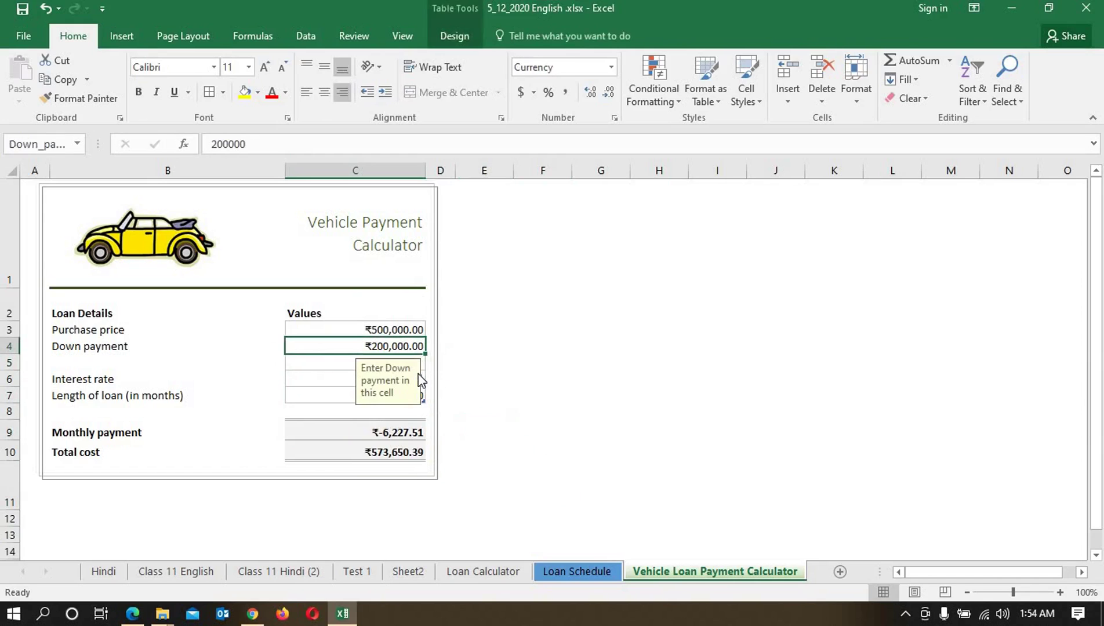
type("0")
key("Return")
left_click(483, 449)
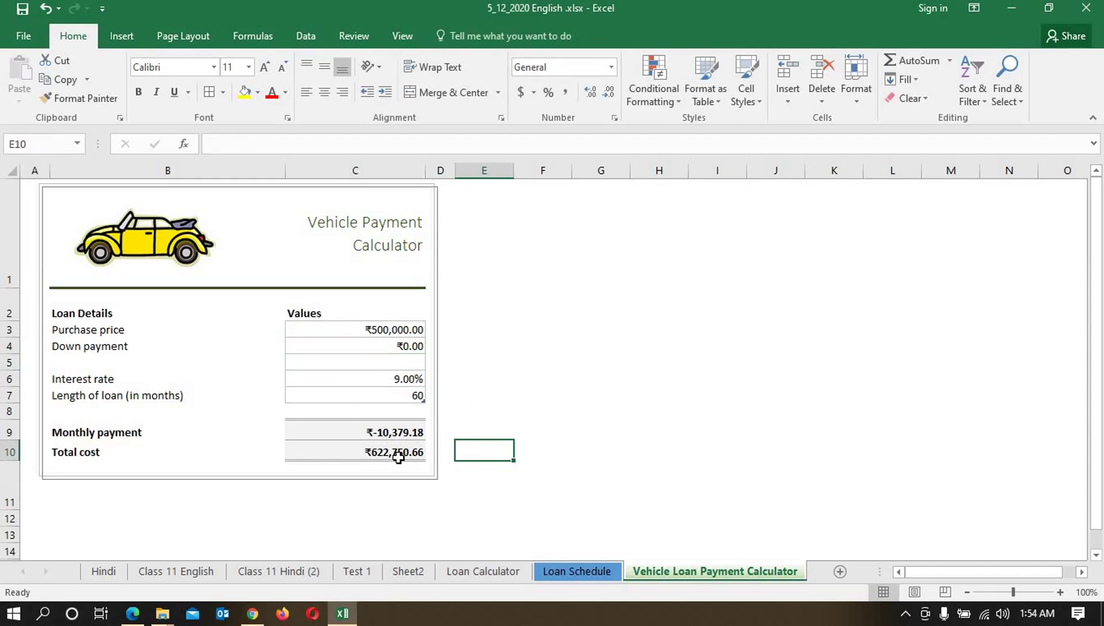
Set the vehicle loan's interest rate to 12% and check the recalculated monthly payment and total cost
left_click(398, 380)
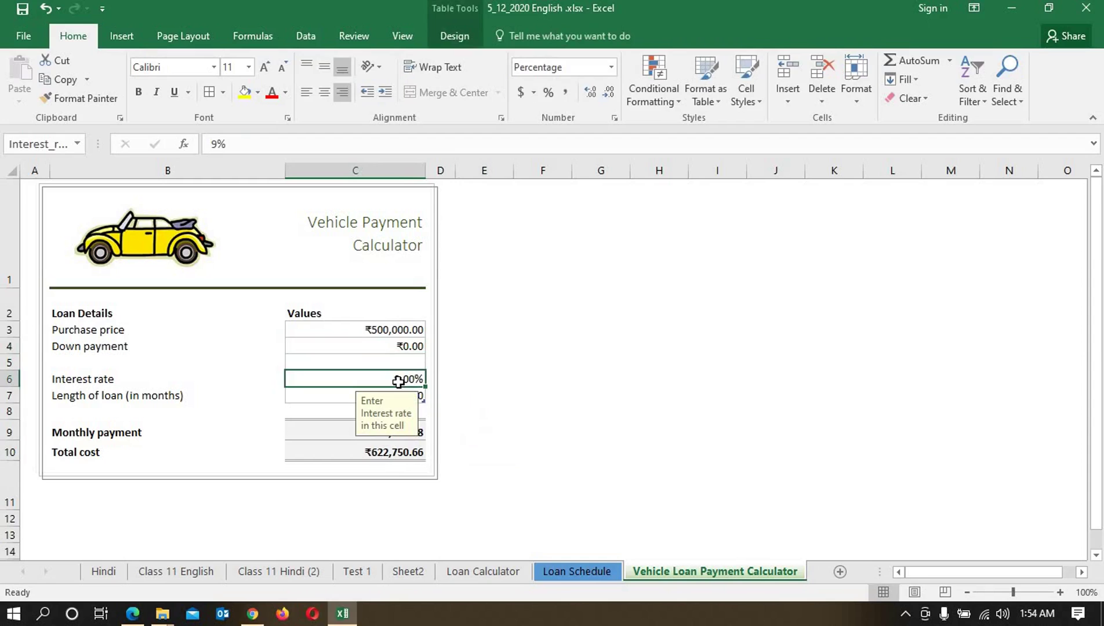
type("12")
key("Return")
left_click(524, 428)
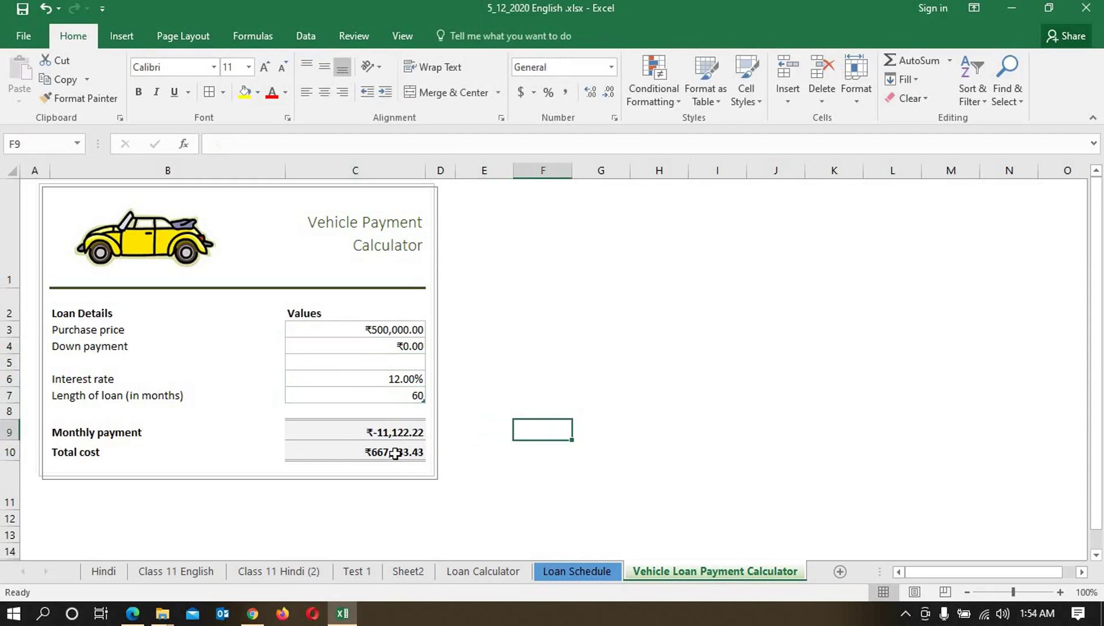
Set the down payment in the vehicle payment calculator to 100,000
left_click(414, 346)
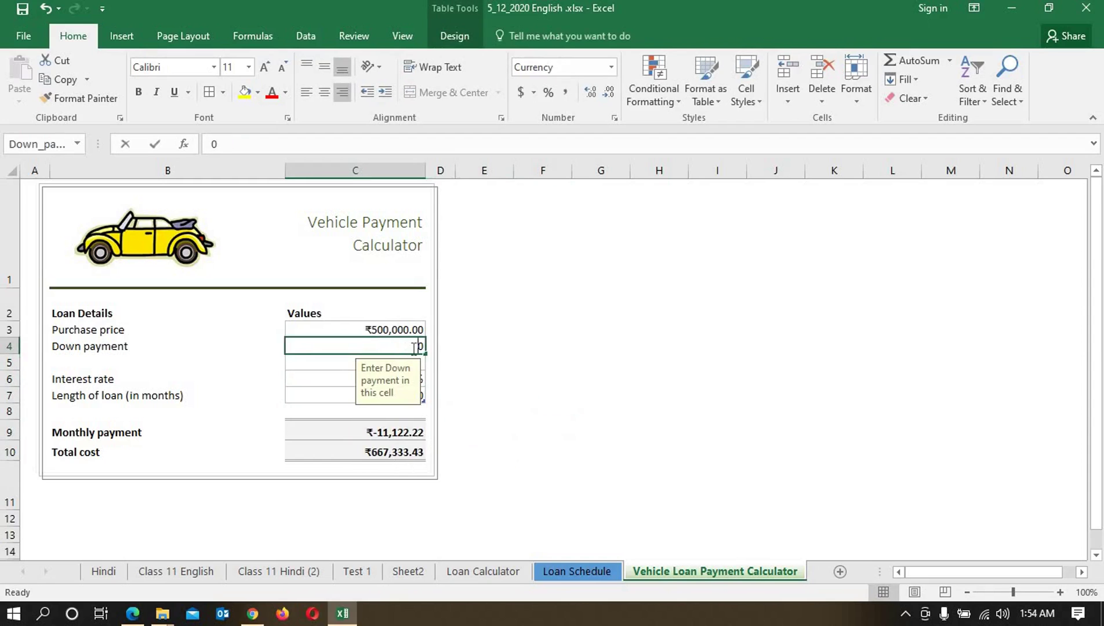
type("100000")
key("Return")
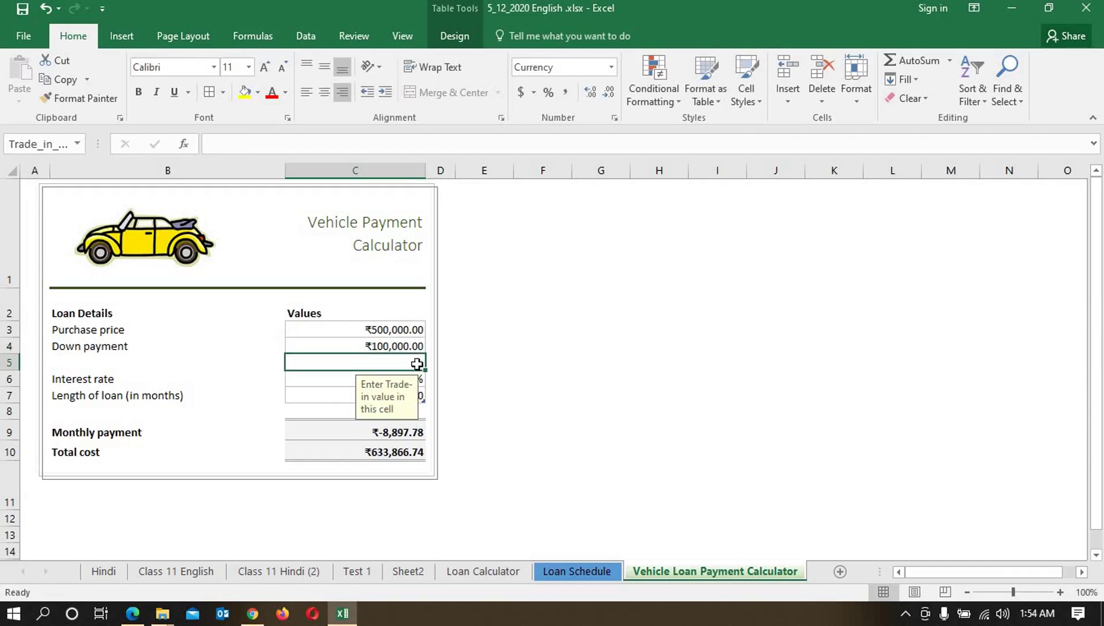
left_click(502, 464)
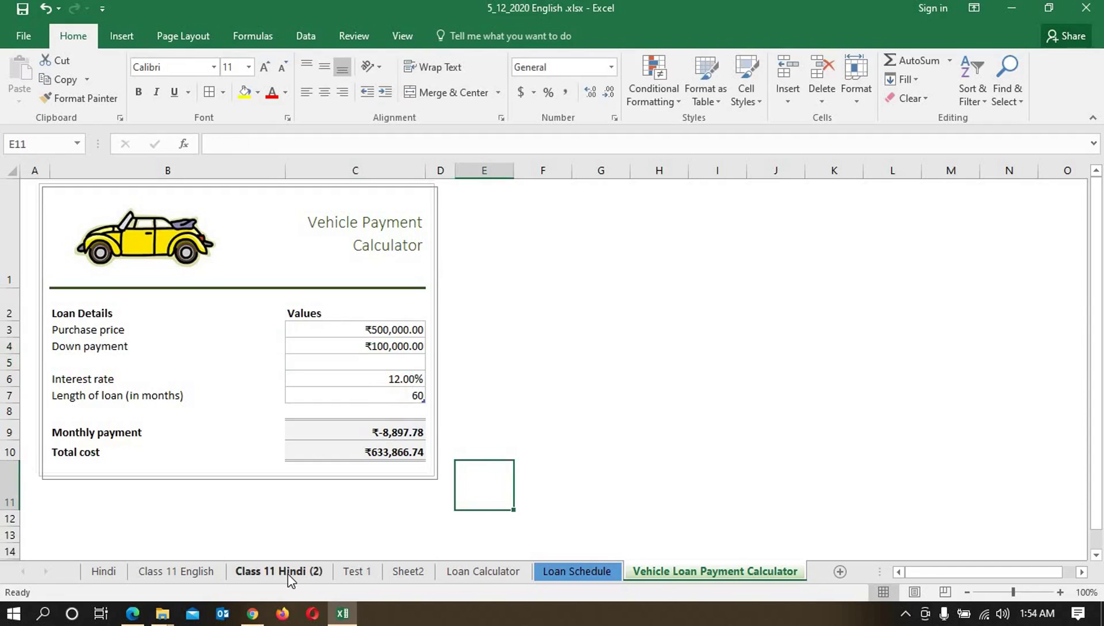
Return to the financial function examples on Sheet2 and minimize the workbook window to show the desktop
left_click(407, 572)
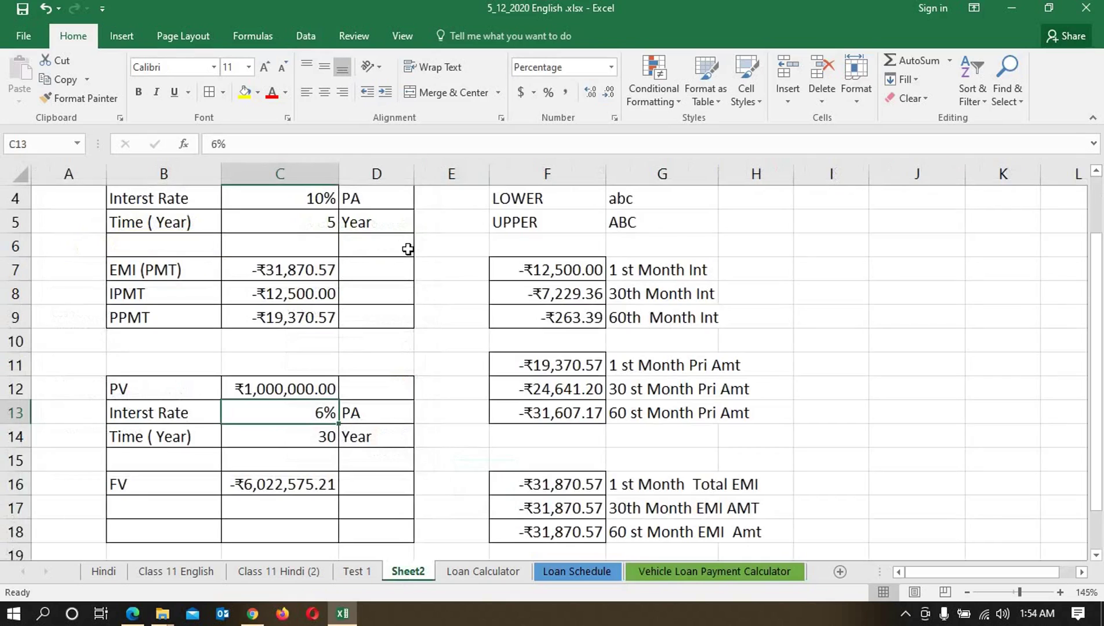
left_click(262, 36)
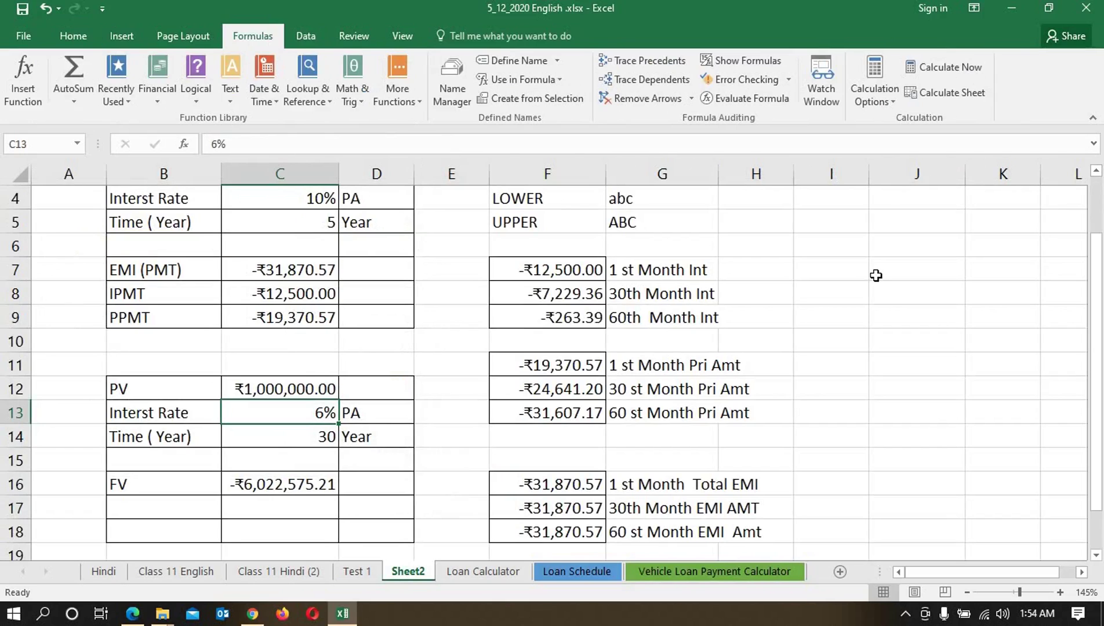
left_click(1014, 7)
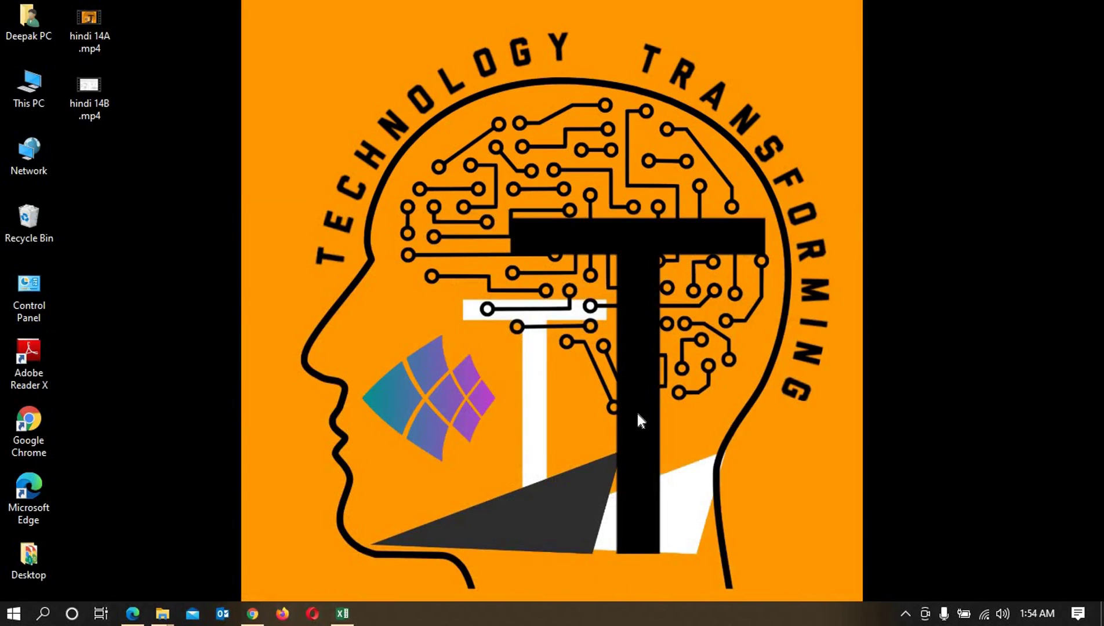